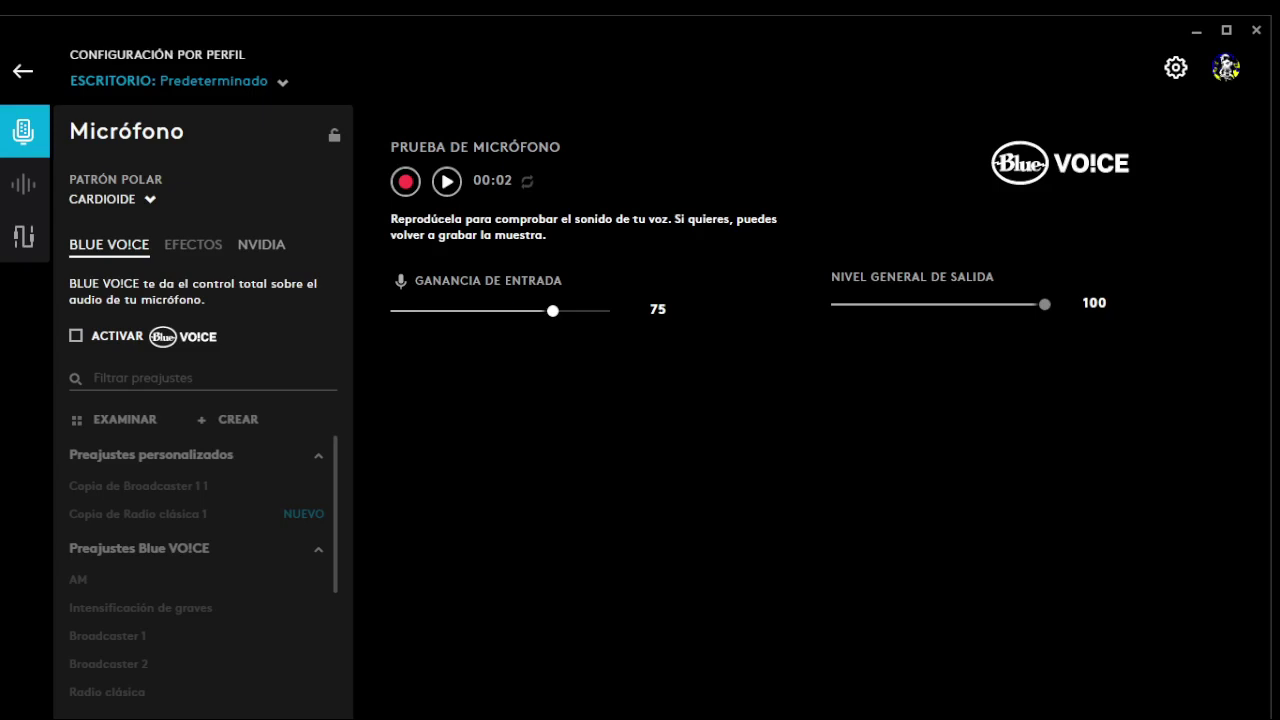
# Activate Blue VO!CE processing for the microphone
pyautogui.moveTo(553, 311)
pyautogui.mouseDown()
pyautogui.moveTo(502, 320)
pyautogui.moveTo(552, 318)
pyautogui.mouseUp()
pyautogui.click(76, 338)
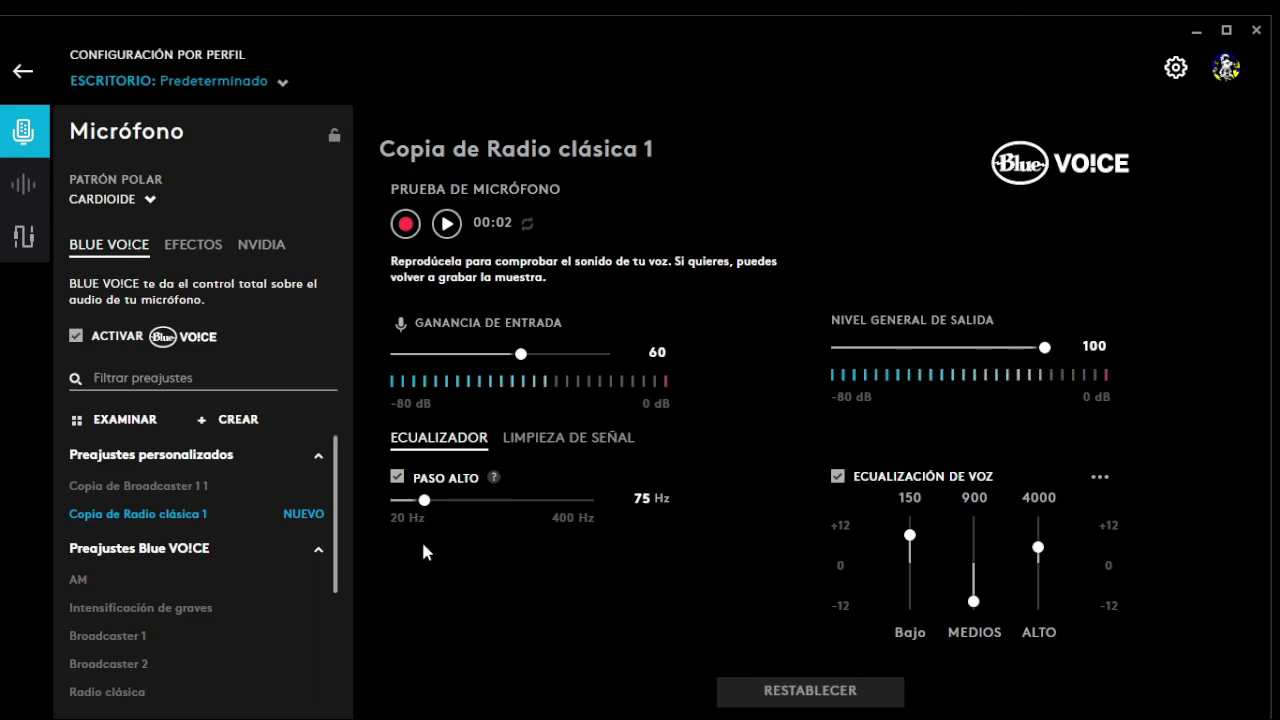
# Look through the custom presets and the built-in Blue VO!CE presets, from AM to Cálido y vintage
pyautogui.scroll(-1, 112, 500)
pyautogui.scroll(-1, 112, 505)
pyautogui.scroll(2, 118, 503)
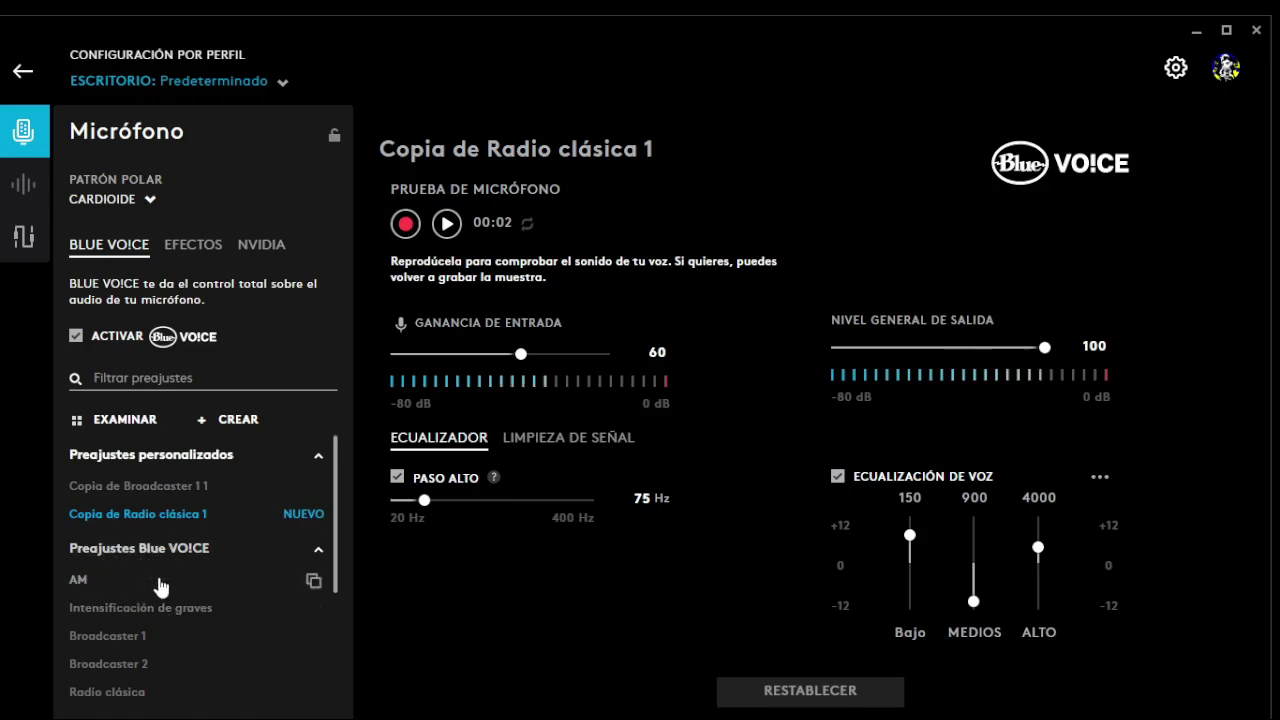
pyautogui.scroll(-2, 160, 587)
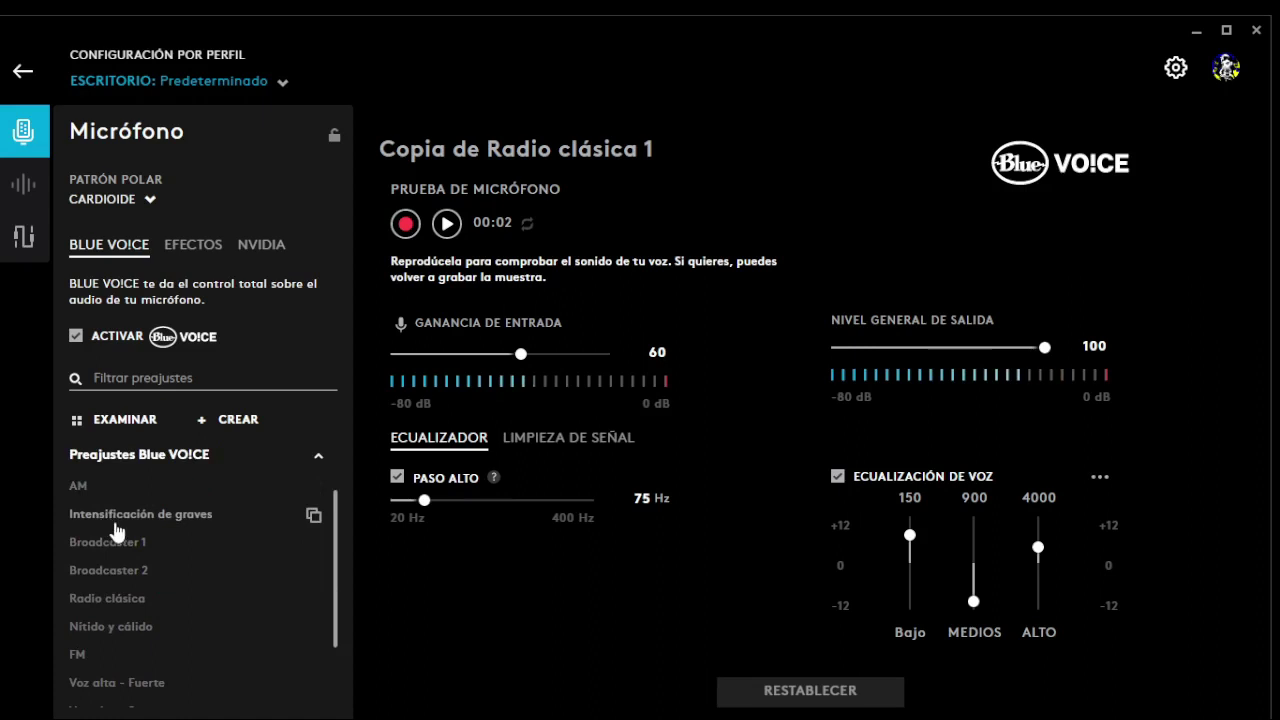
pyautogui.scroll(-2, 167, 557)
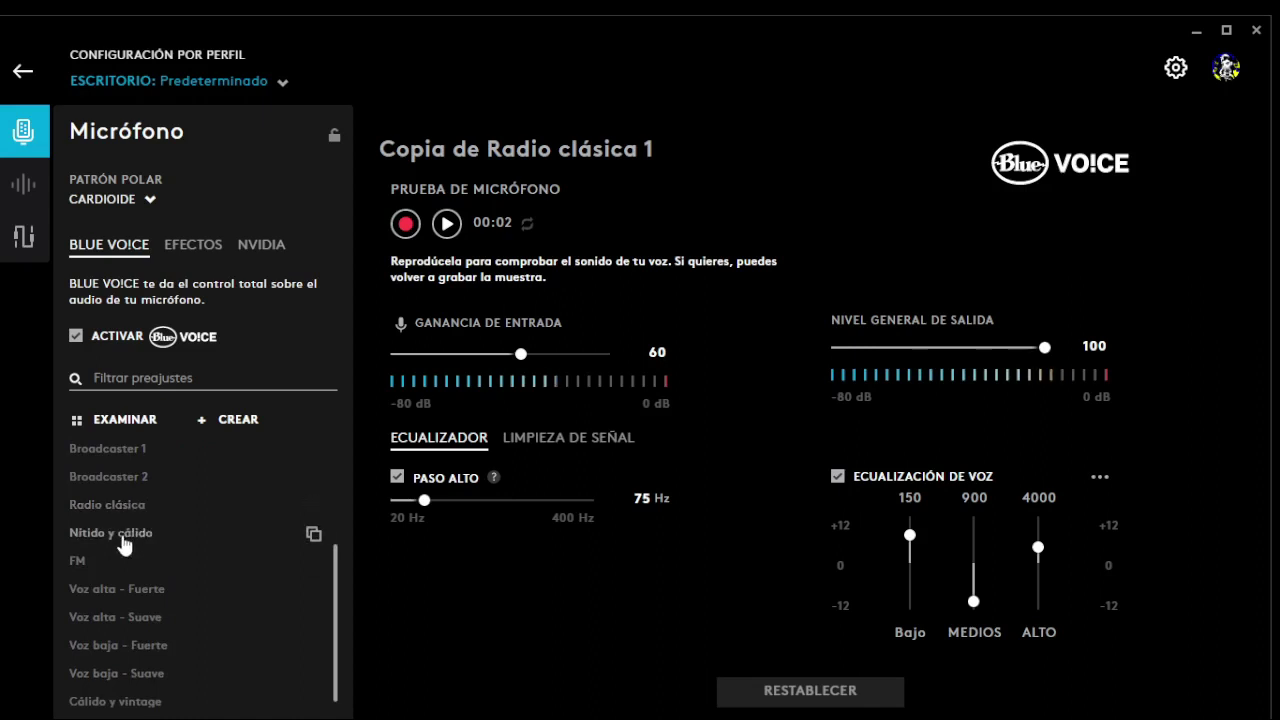
pyautogui.scroll(-1, 117, 579)
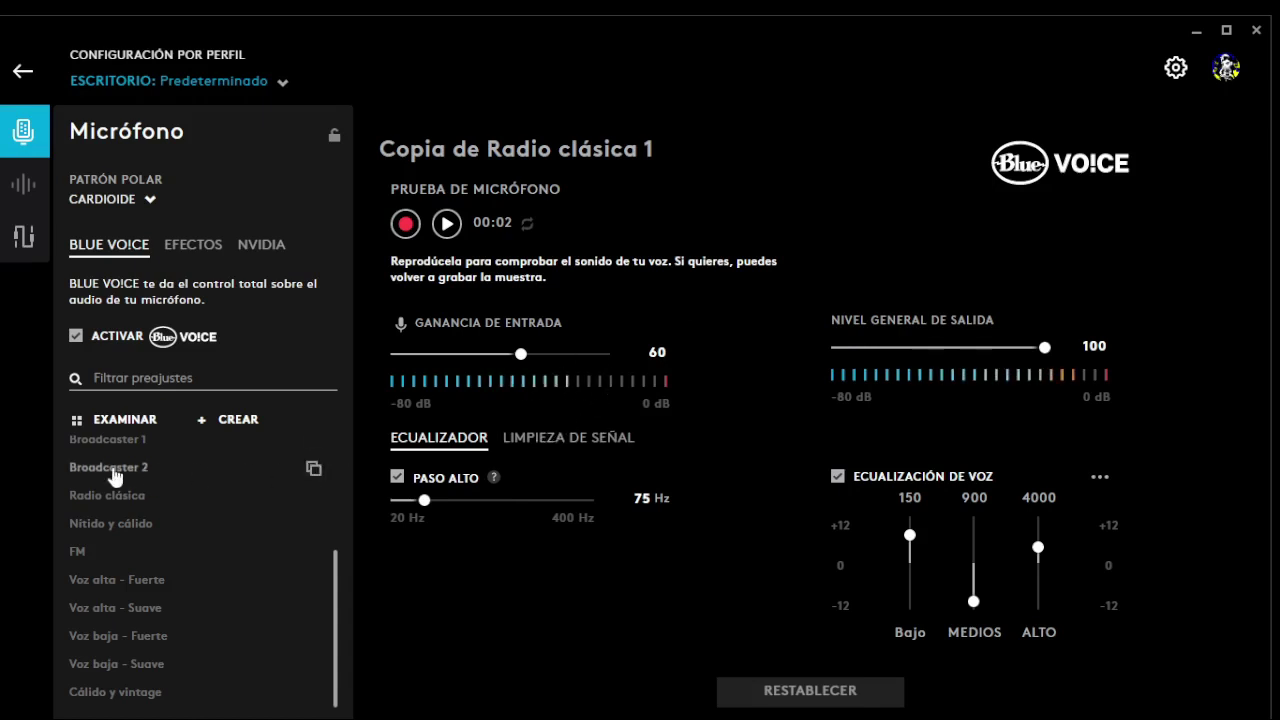
pyautogui.scroll(4, 146, 458)
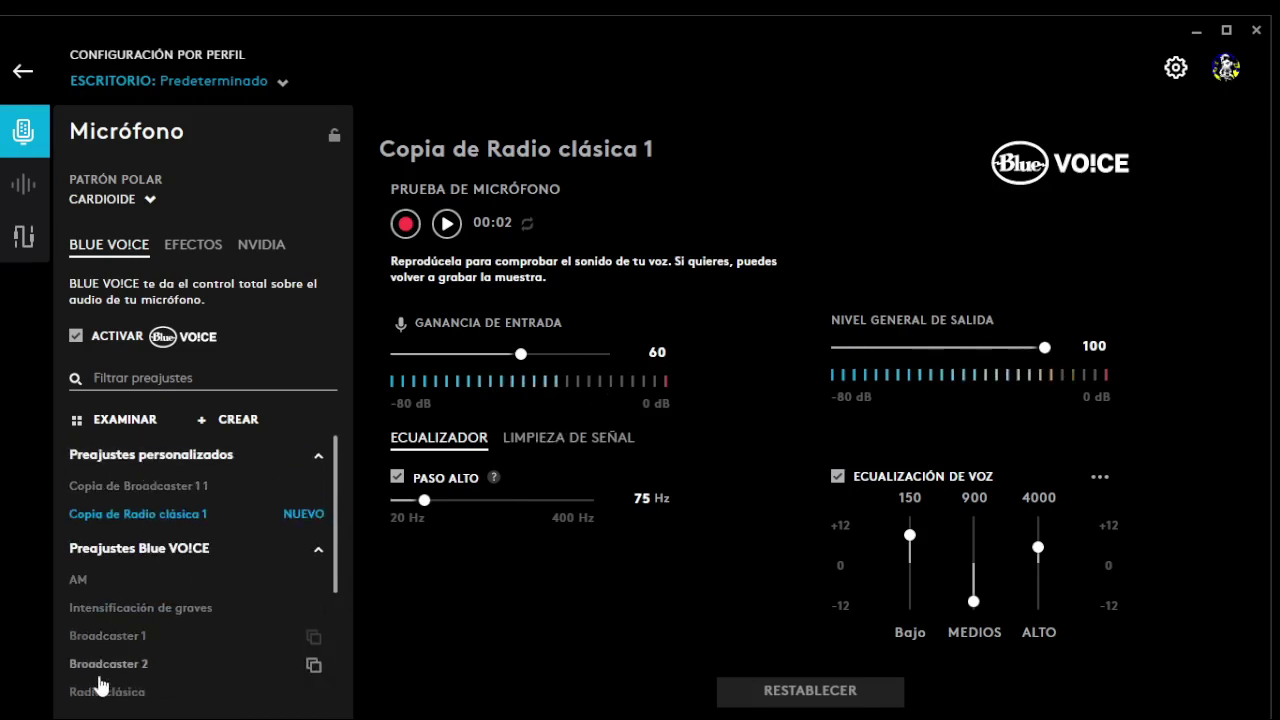
pyautogui.scroll(-3, 133, 625)
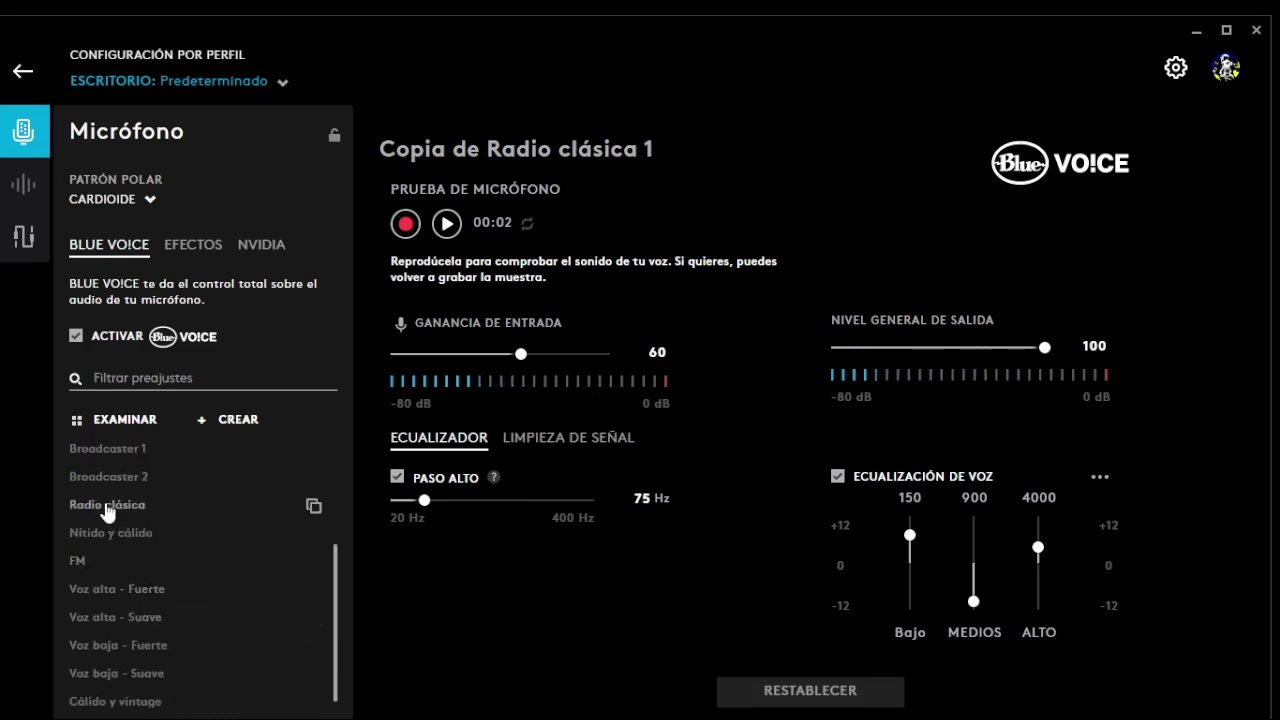
pyautogui.scroll(2, 120, 514)
pyautogui.scroll(2, 157, 510)
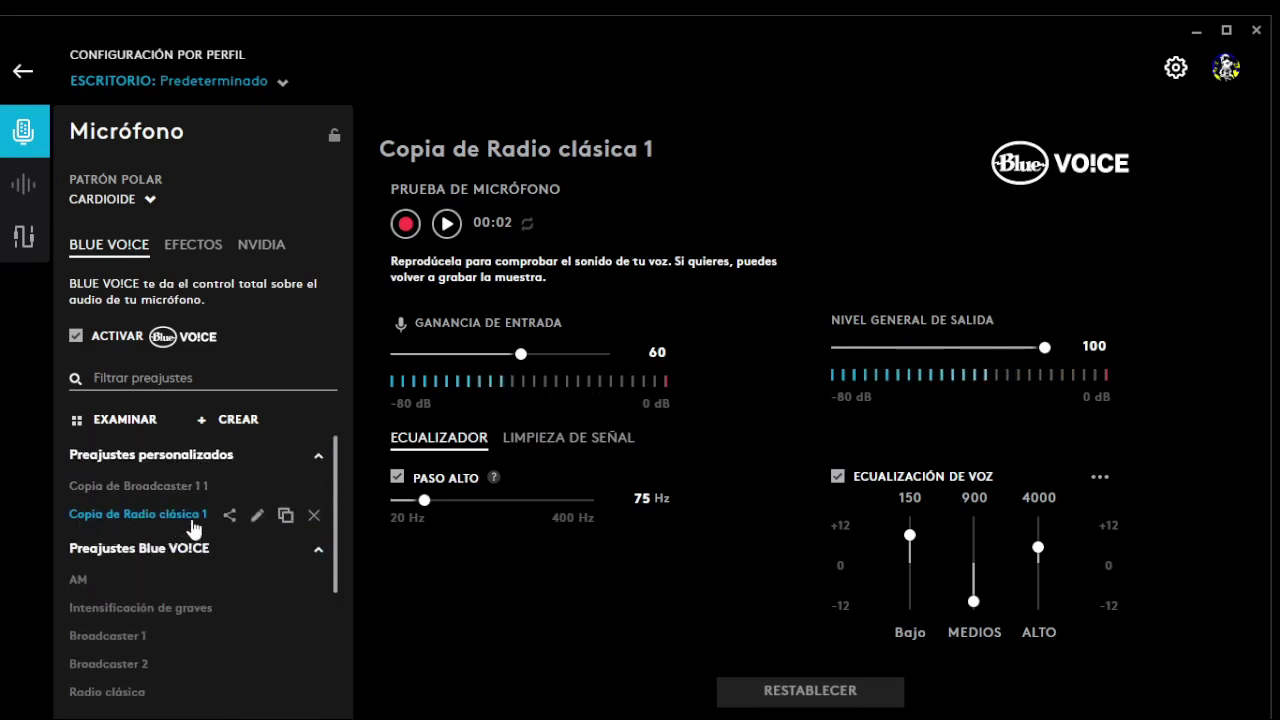
# Try the Bloqueador at -36 dB in the signal cleanup settings, and set it back to -45 dB
pyautogui.click(558, 445)
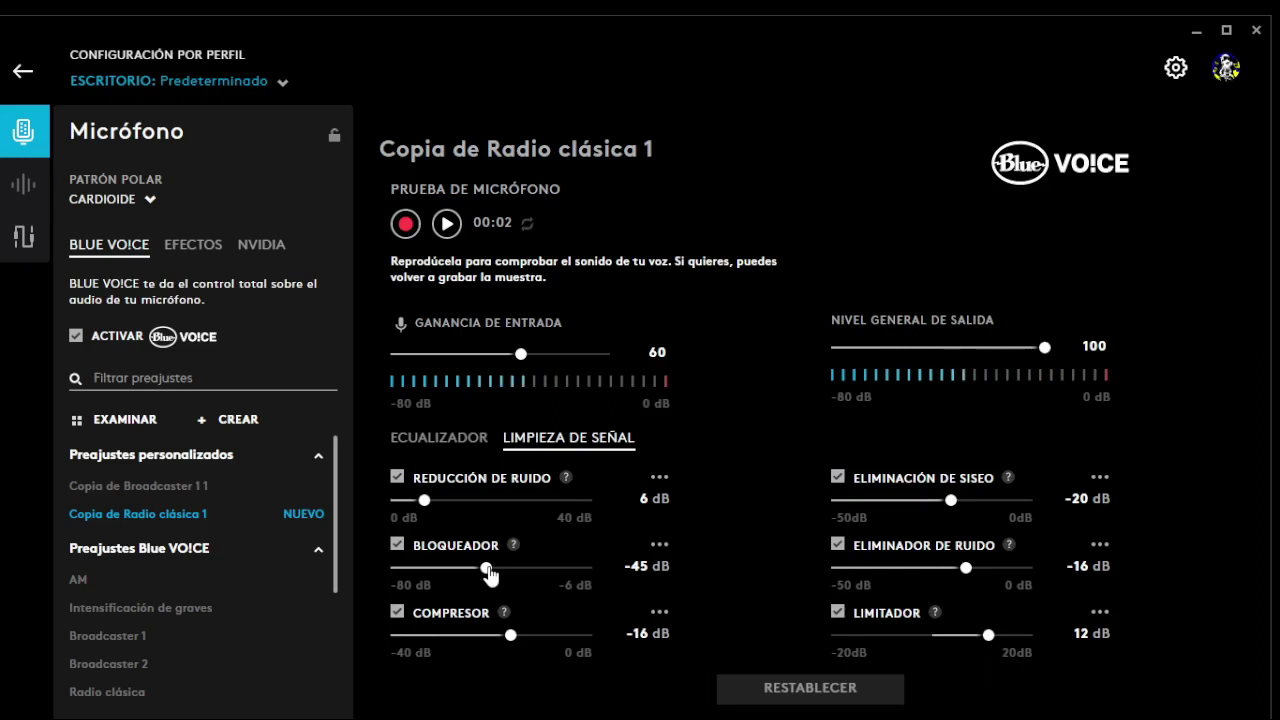
pyautogui.moveTo(488, 568)
pyautogui.mouseDown()
pyautogui.moveTo(541, 578)
pyautogui.moveTo(511, 578)
pyautogui.mouseUp()
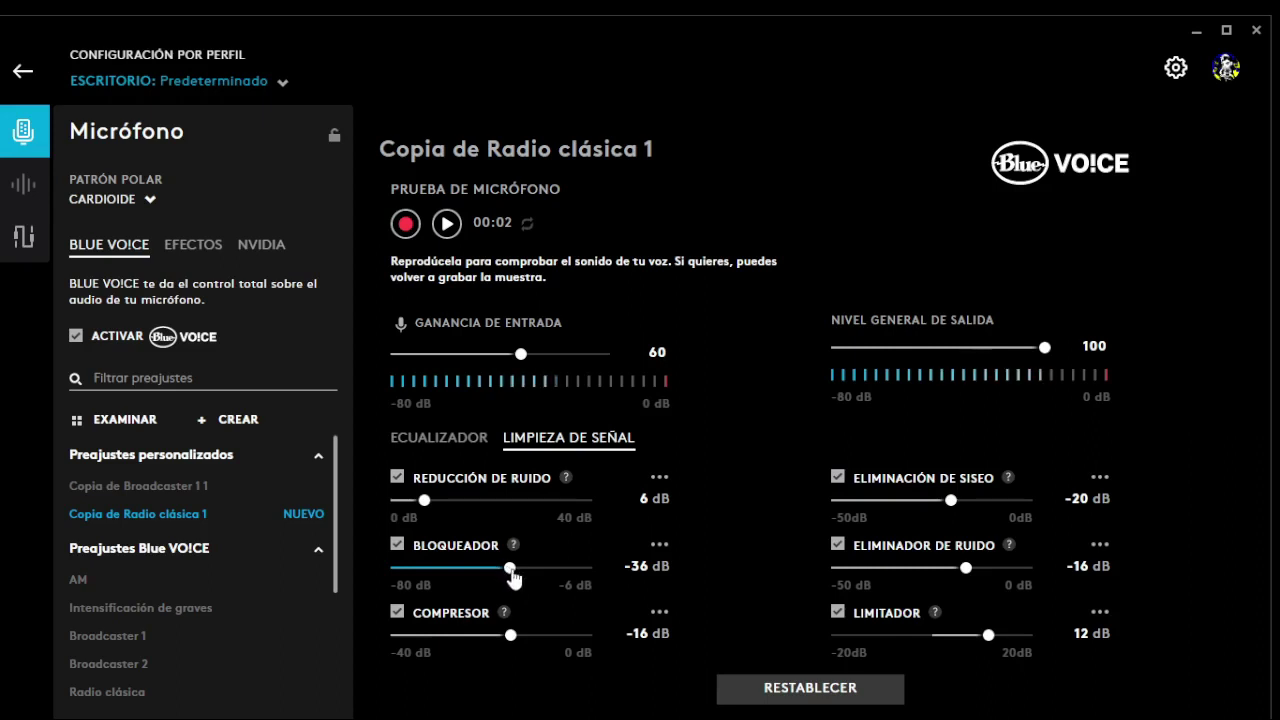
pyautogui.click(452, 438)
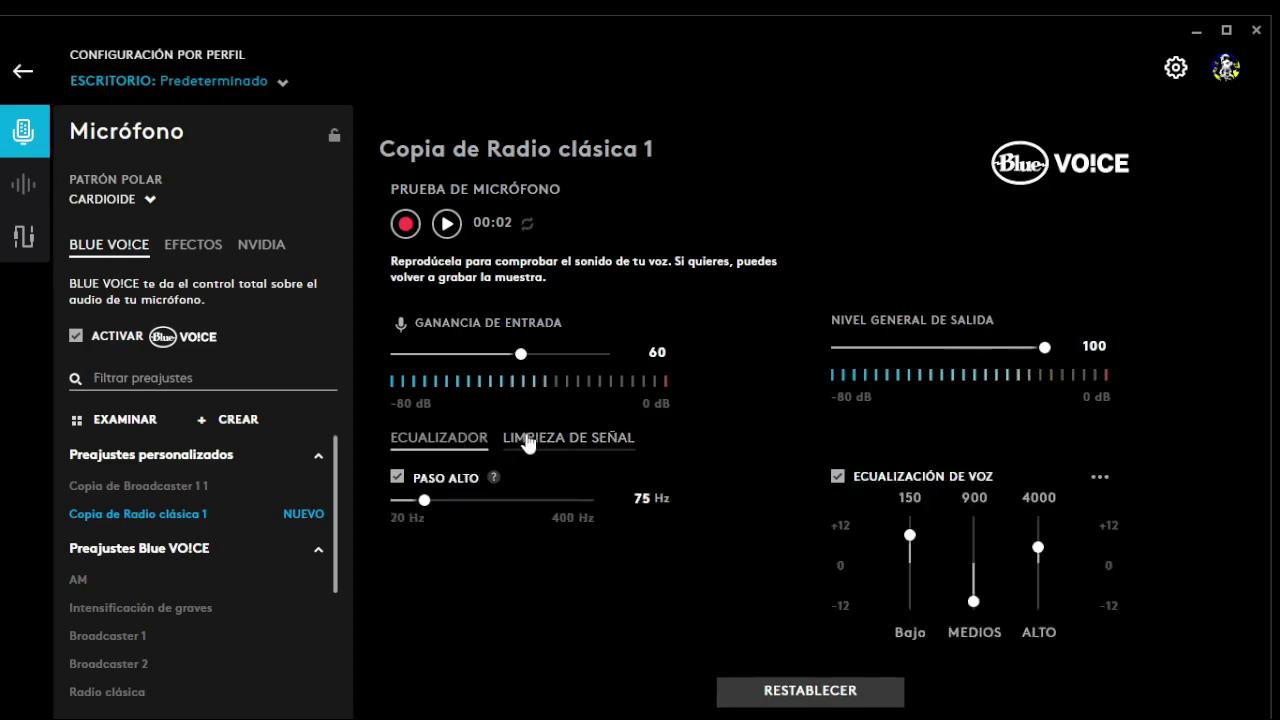
pyautogui.click(548, 438)
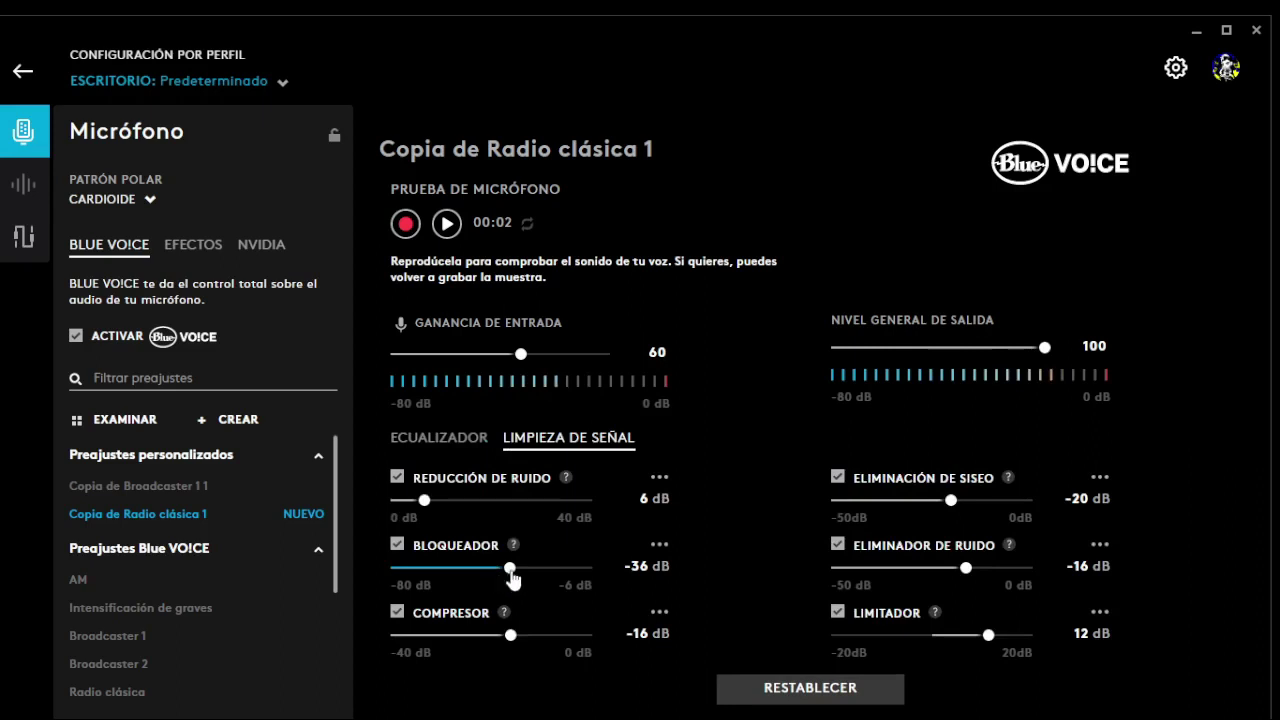
pyautogui.moveTo(511, 570); pyautogui.dragTo(488, 576)
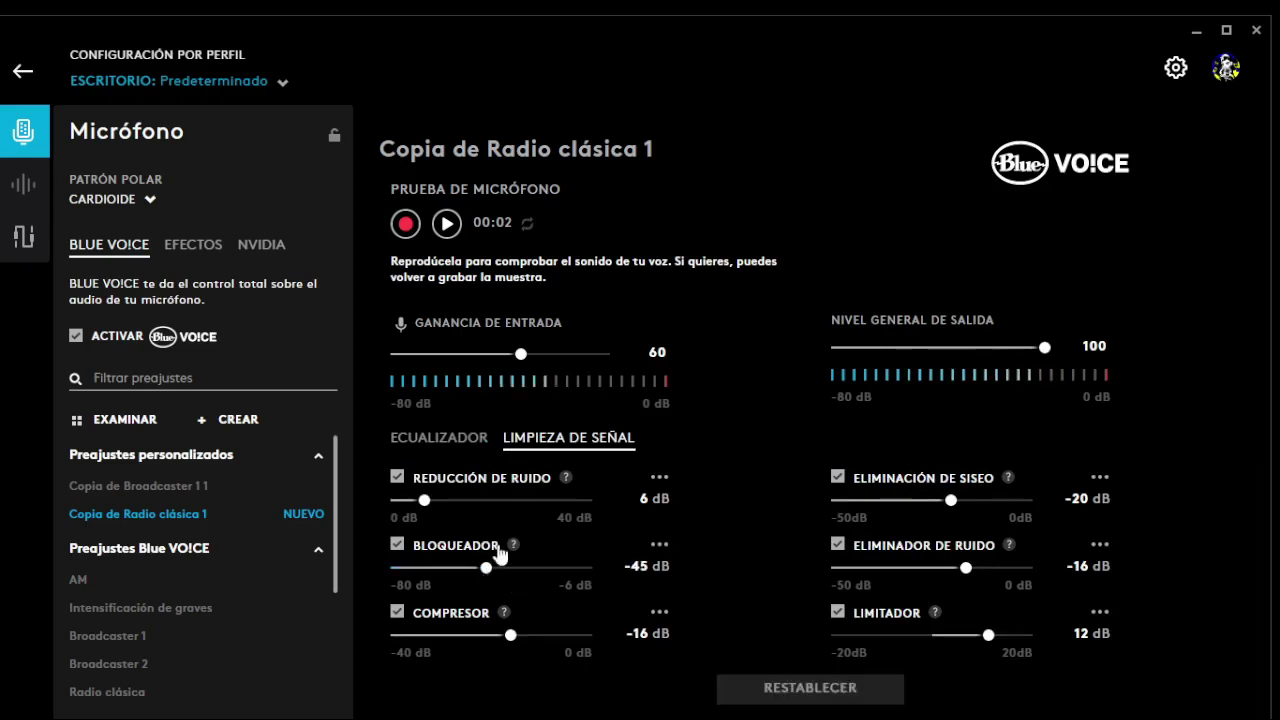
# Load the built-in Radio clásica preset to examine its signal cleanup values, and return to Copia de Radio clásica 1
pyautogui.scroll(-2, 157, 575)
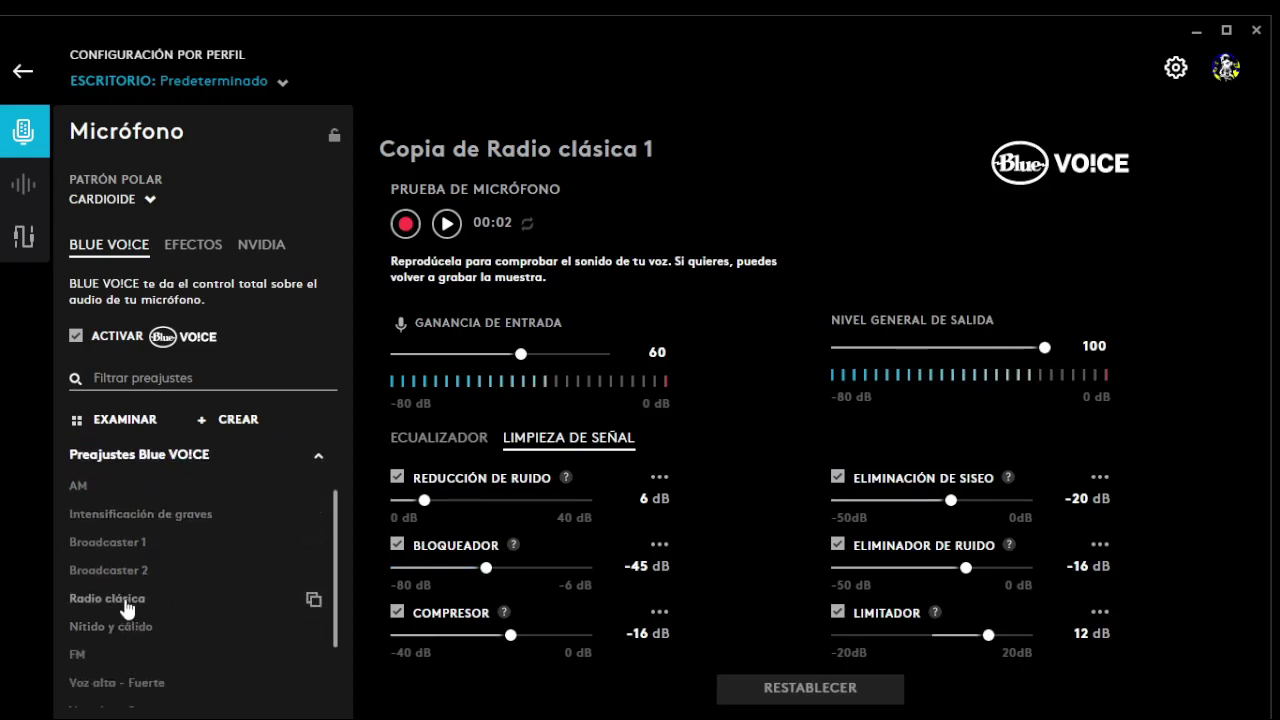
pyautogui.click(124, 602)
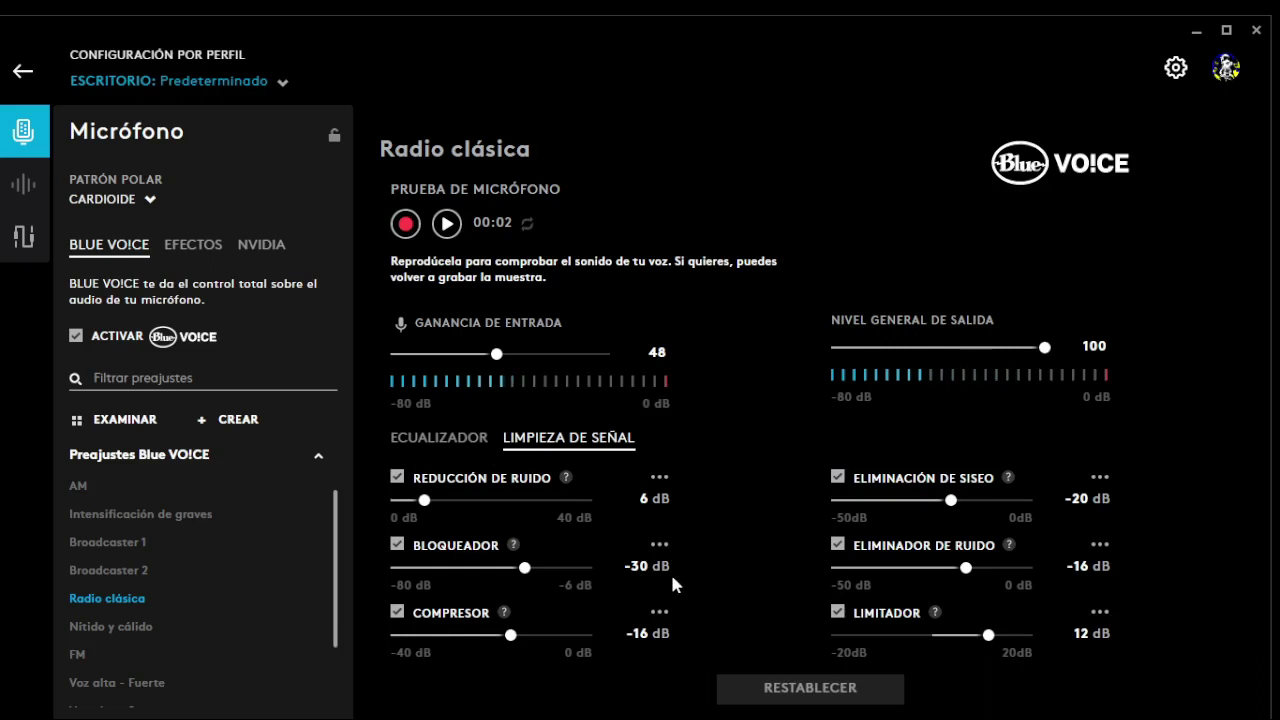
pyautogui.scroll(1, 140, 485)
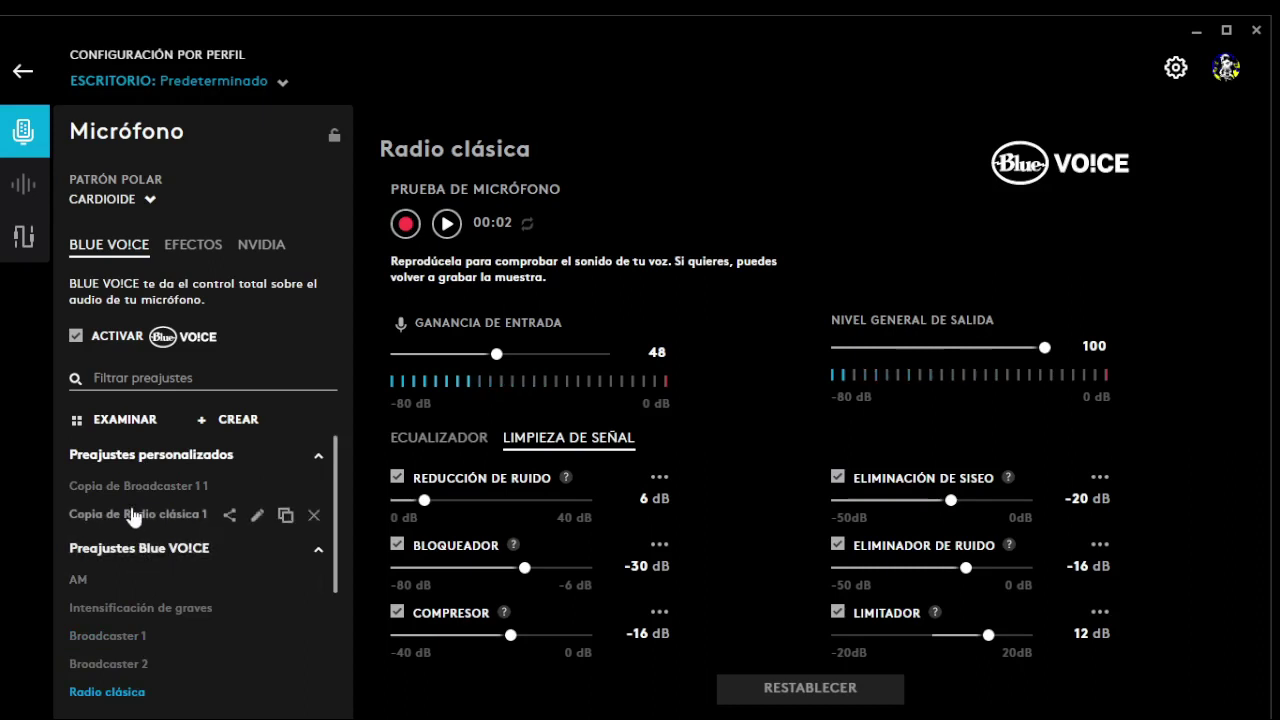
pyautogui.click(152, 515)
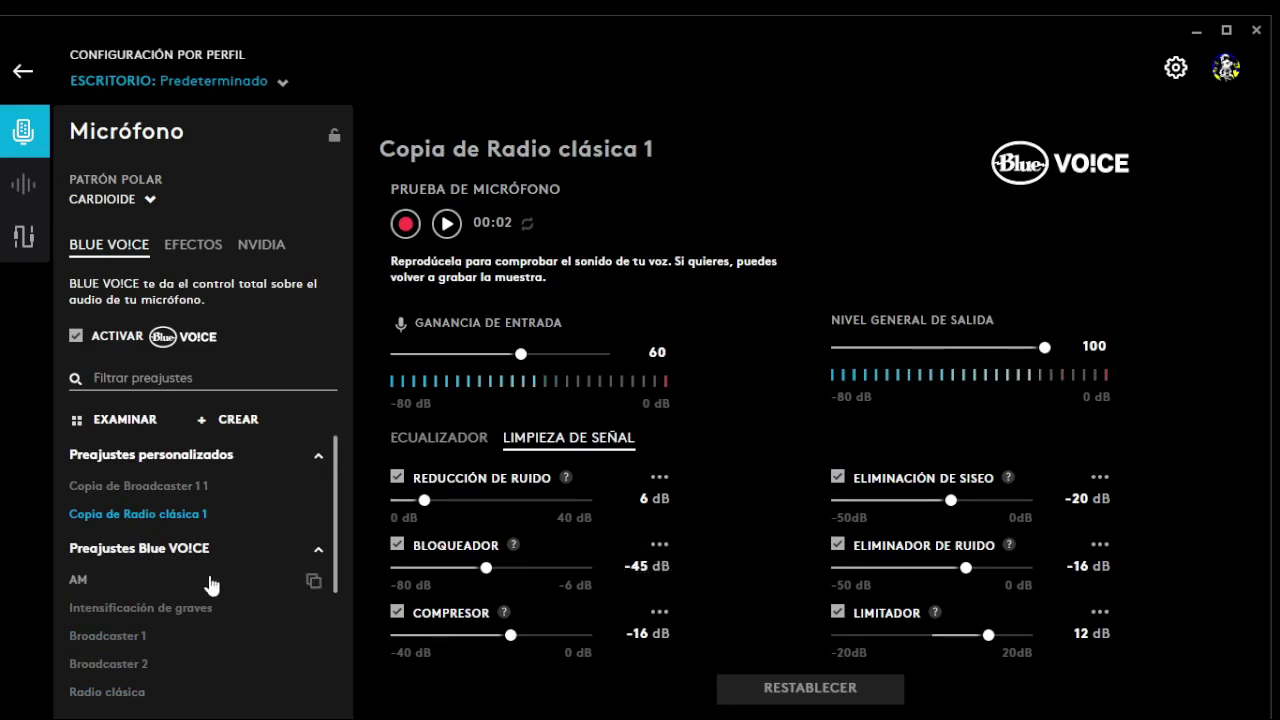
# Load the Broadcaster 1 preset and set its Bloqueador to -45 dB and its input gain to 60
pyautogui.scroll(-2, 150, 590)
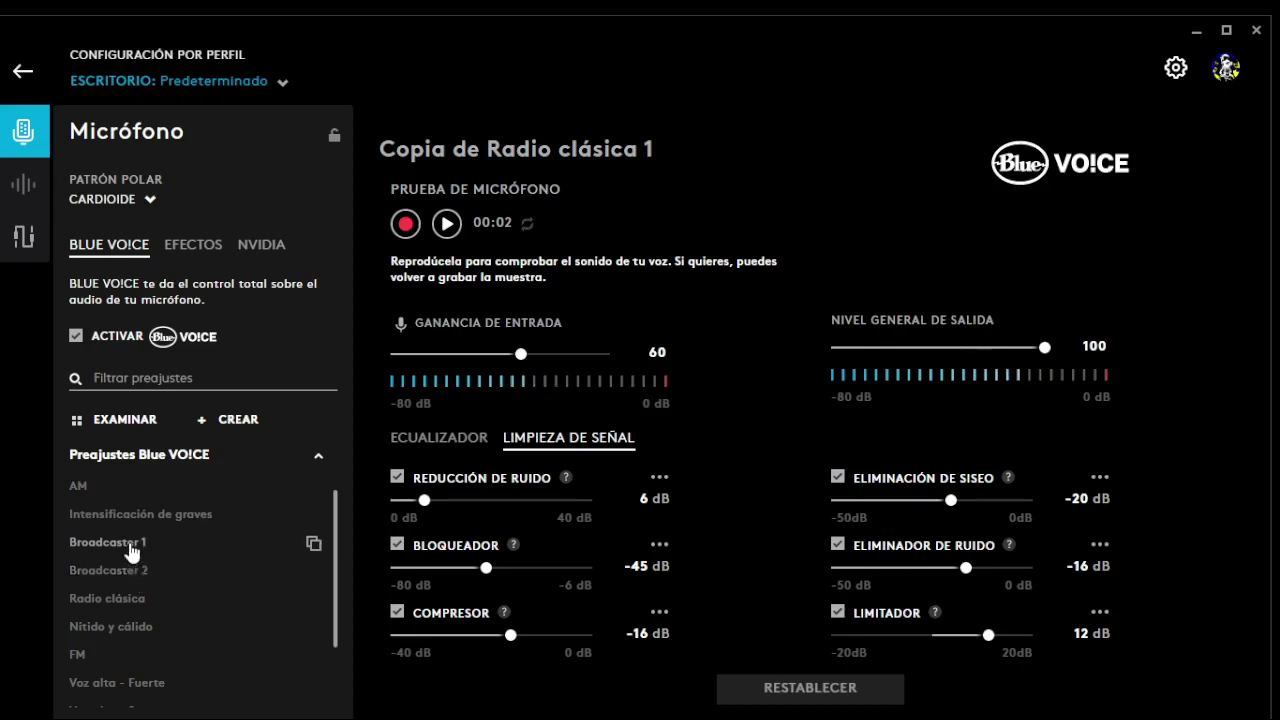
pyautogui.click(129, 545)
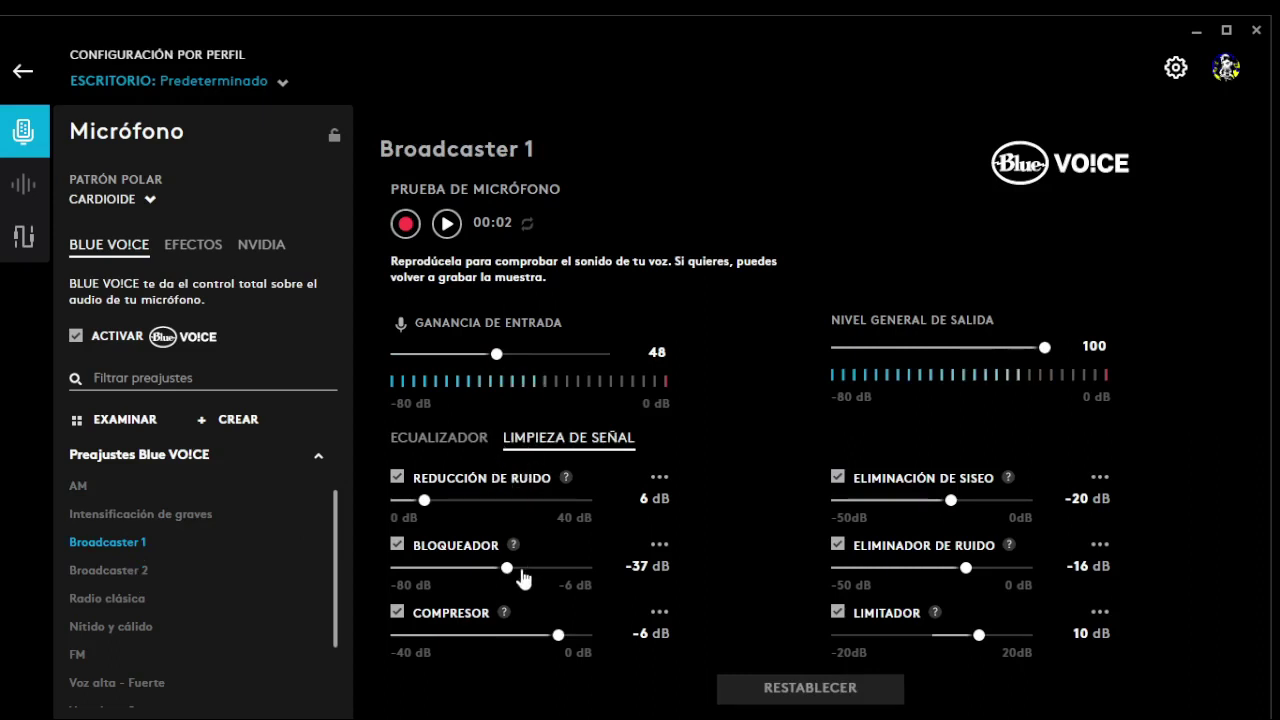
pyautogui.moveTo(507, 567); pyautogui.dragTo(487, 568)
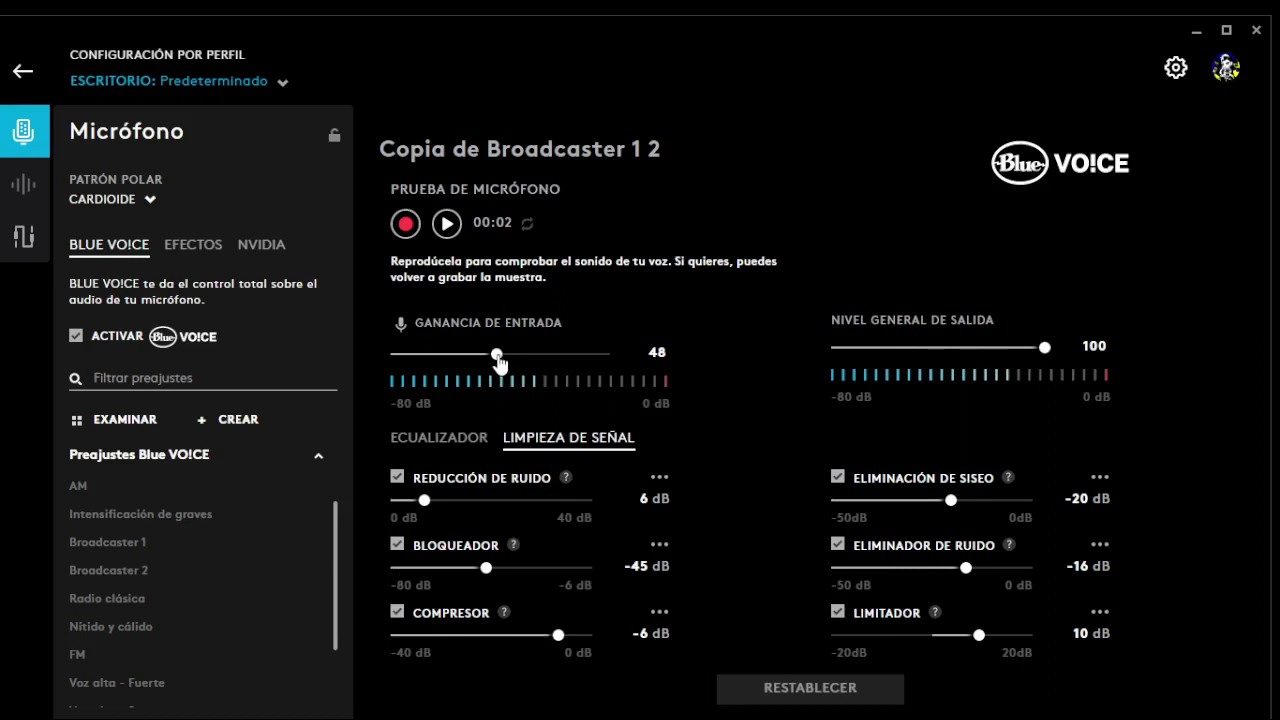
pyautogui.moveTo(499, 362); pyautogui.dragTo(522, 369)
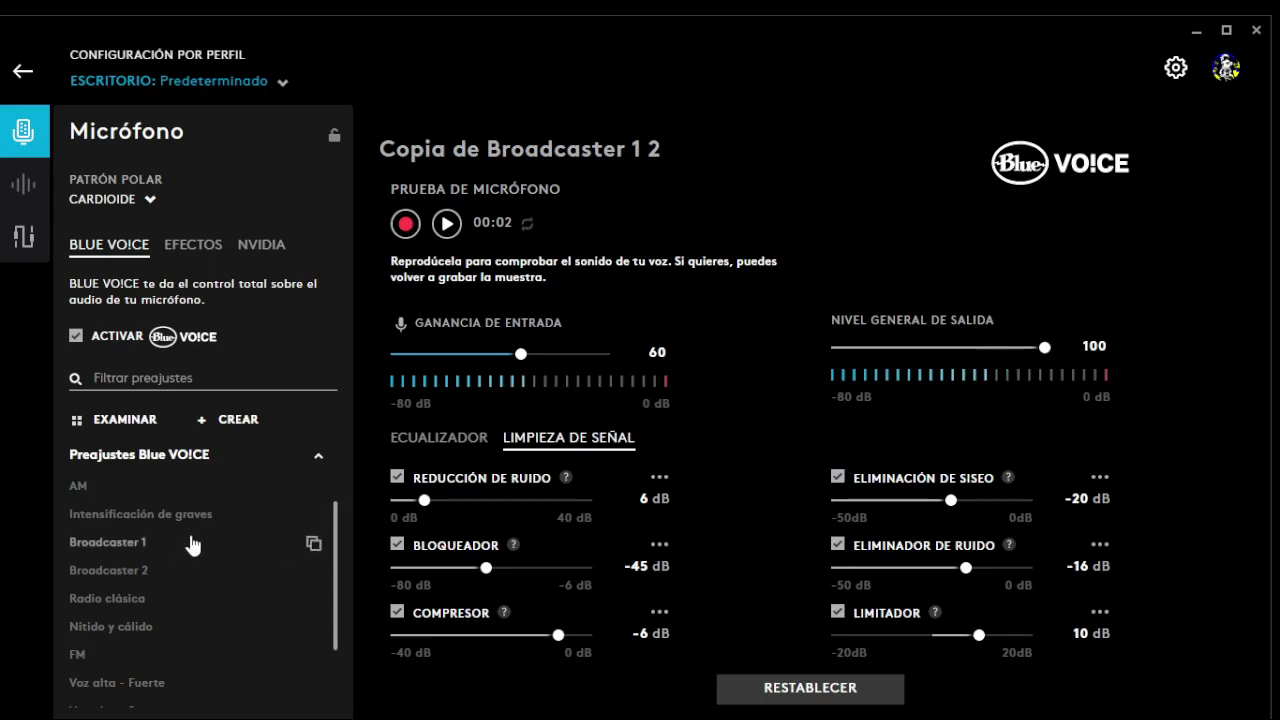
# Load the Broadcaster 2 preset and set its Bloqueador to -45 dB and its input gain to 60
pyautogui.click(123, 577)
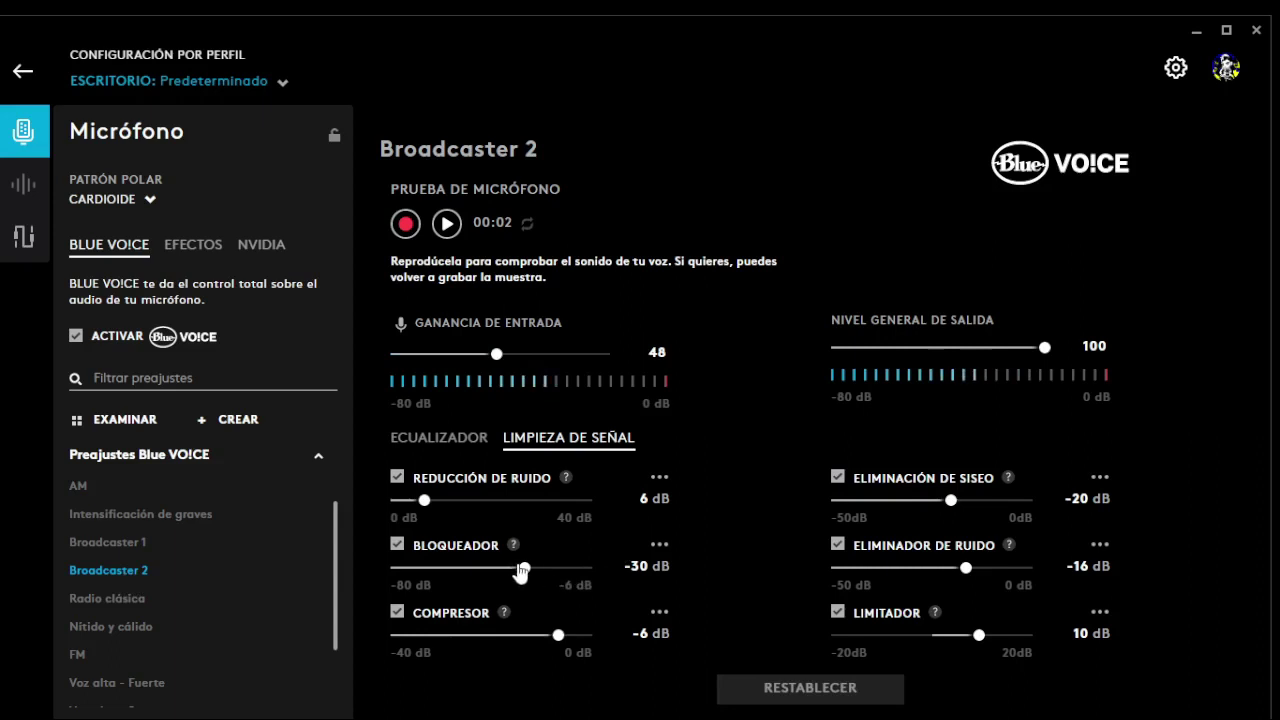
pyautogui.moveTo(525, 568); pyautogui.dragTo(487, 569)
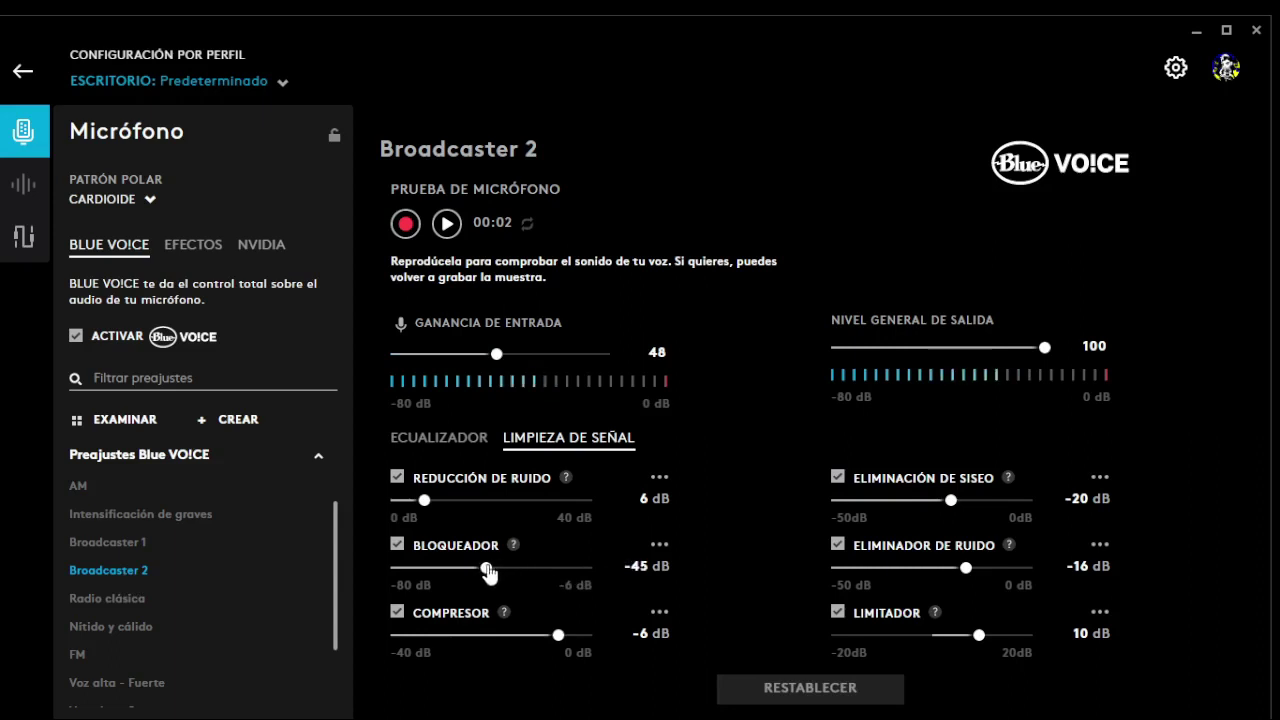
pyautogui.click(503, 356)
pyautogui.moveTo(504, 367); pyautogui.dragTo(525, 378)
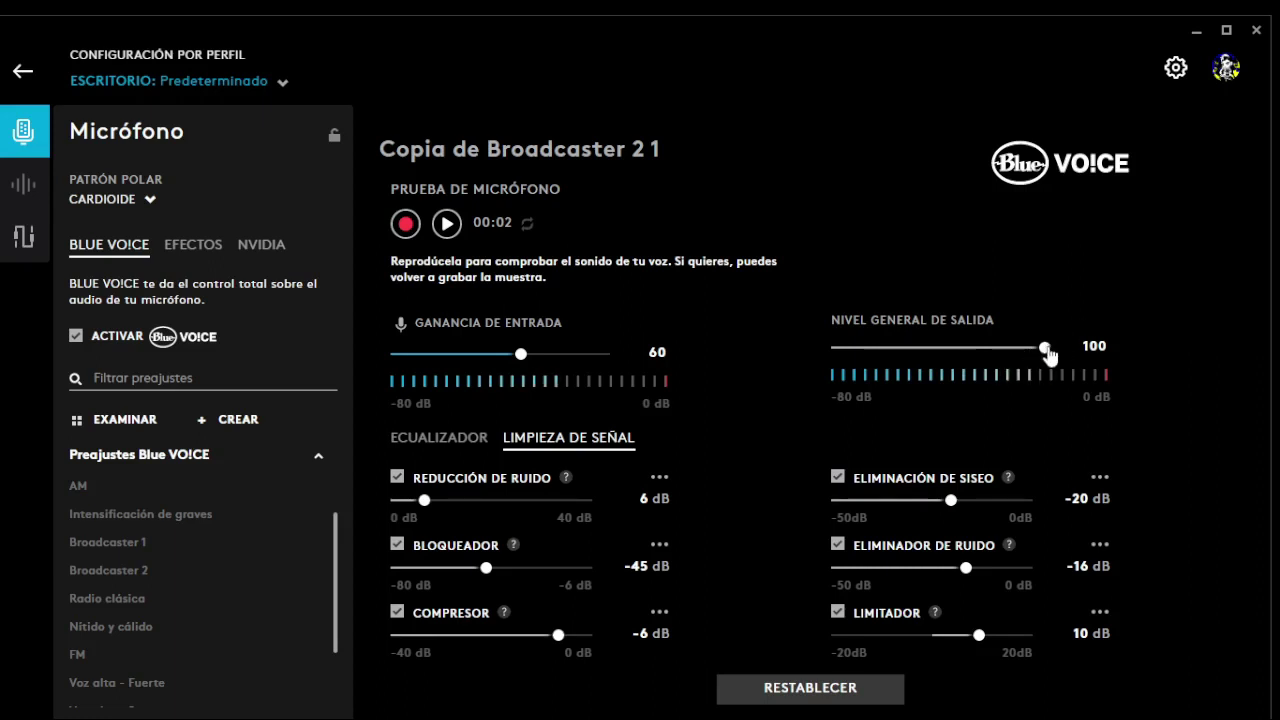
# Try a general output level of 16, and raise it back to 100
pyautogui.moveTo(1047, 350); pyautogui.dragTo(871, 359)
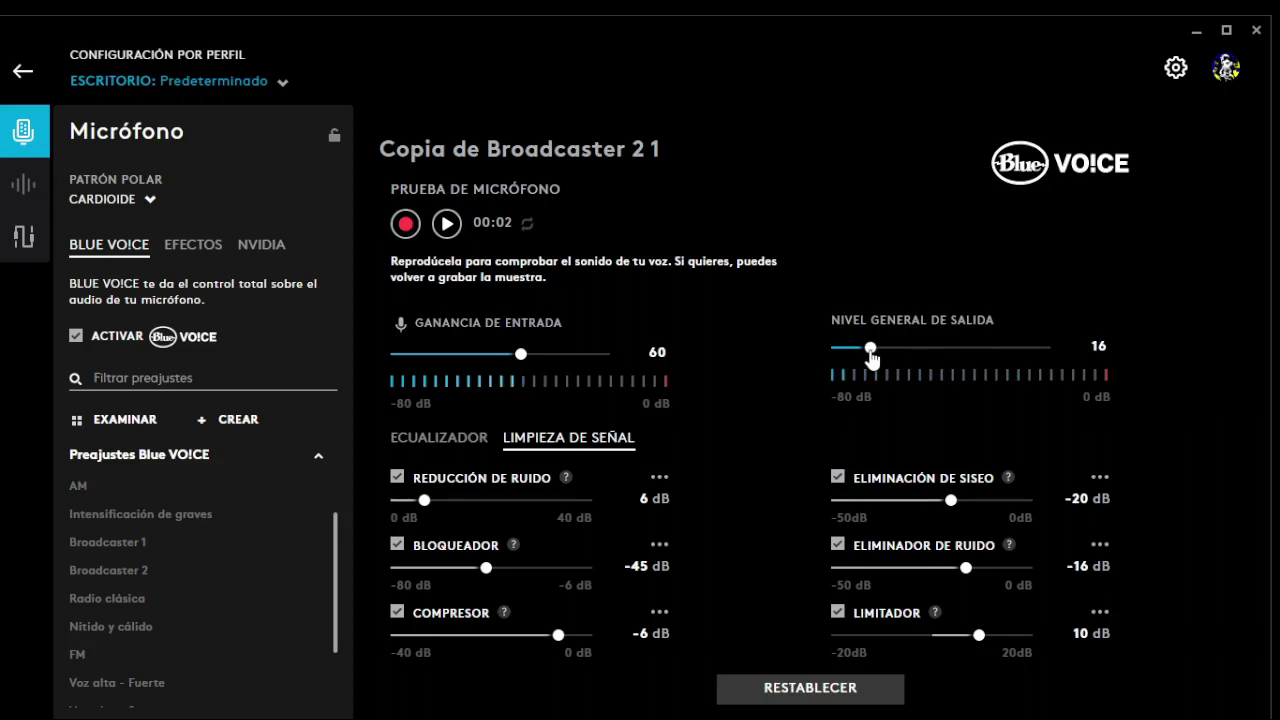
pyautogui.moveTo(872, 359); pyautogui.dragTo(1167, 328)
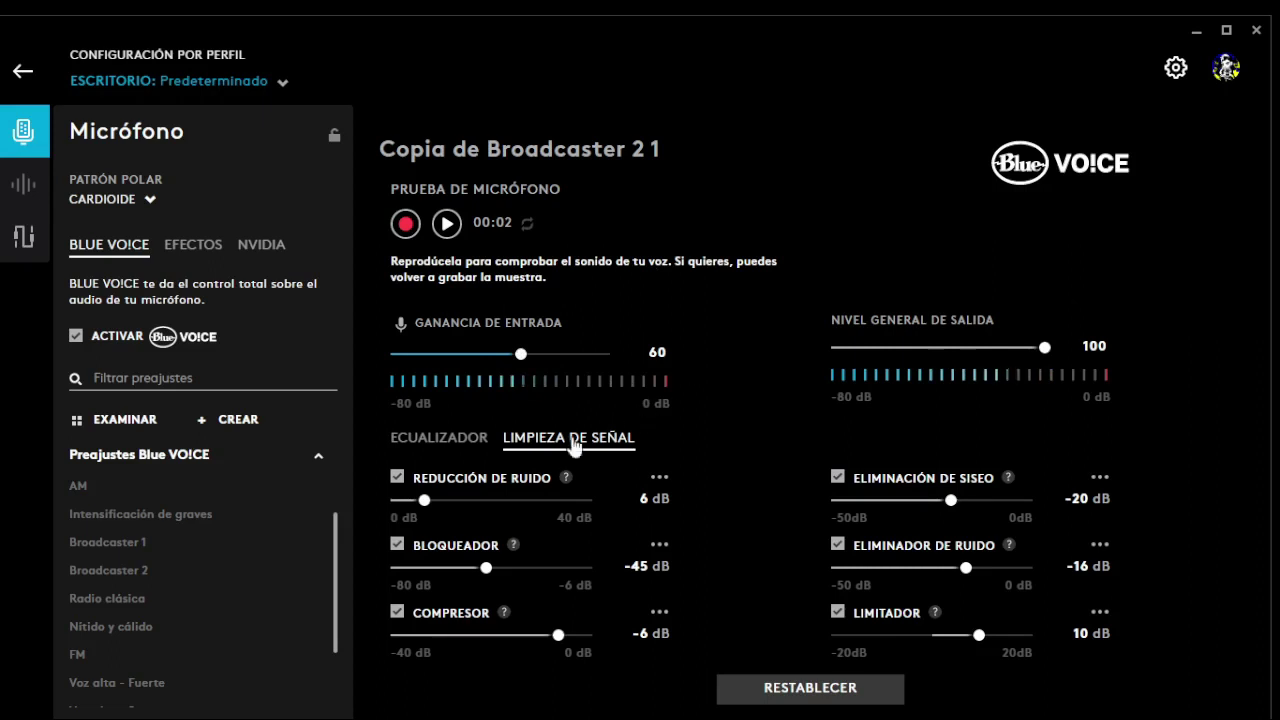
# Load the built-in Radio clásica preset and set its Bloqueador to -45 dB and its input gain to 60
pyautogui.click(120, 607)
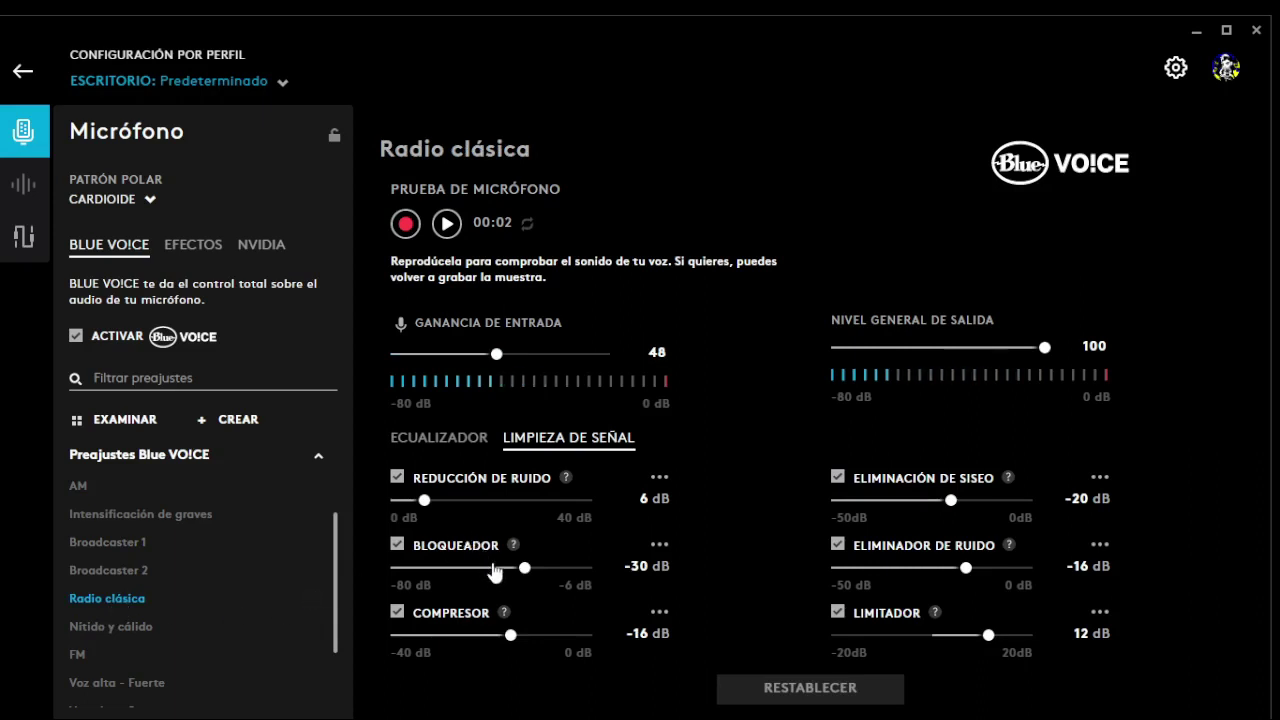
pyautogui.moveTo(527, 573); pyautogui.dragTo(488, 575)
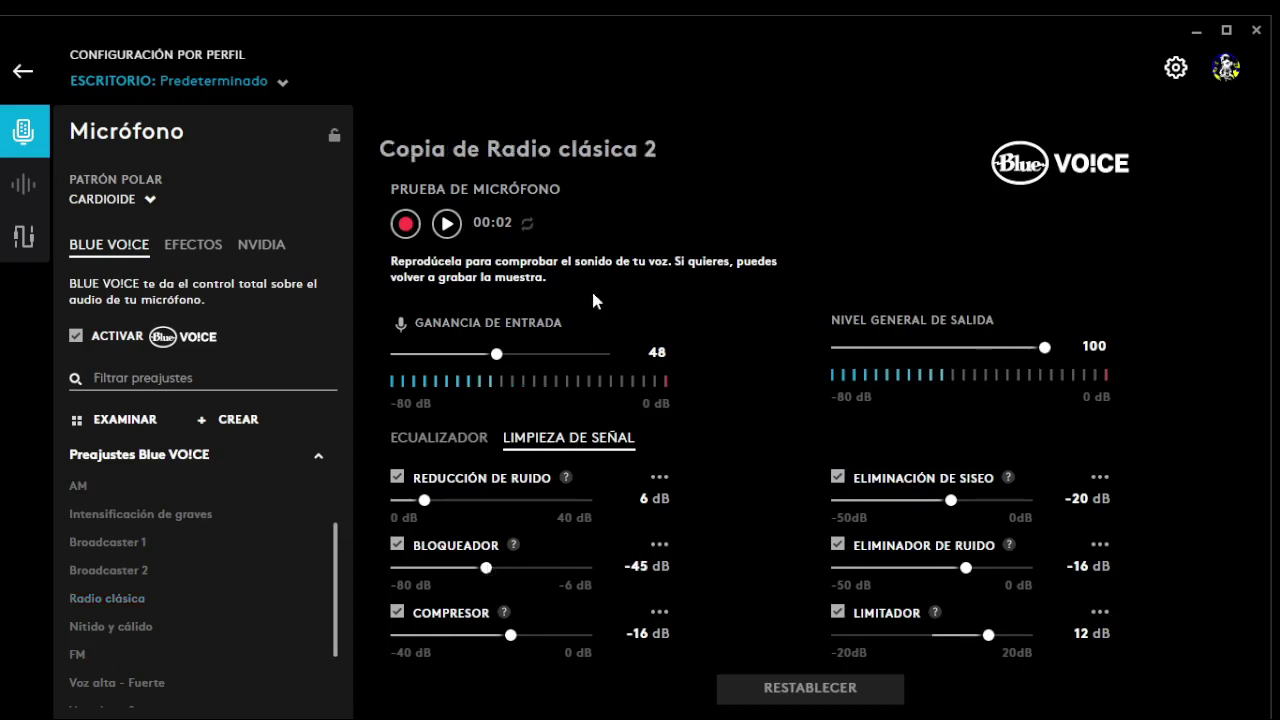
pyautogui.moveTo(496, 358); pyautogui.dragTo(541, 366)
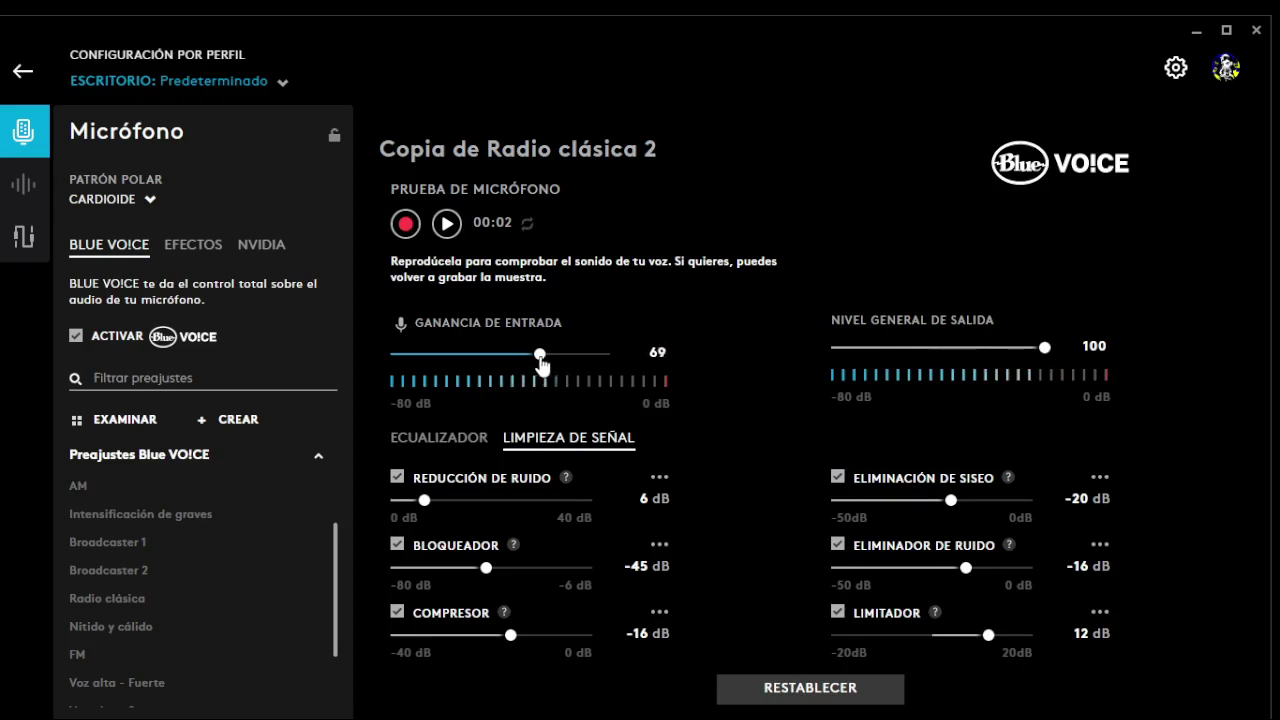
pyautogui.moveTo(541, 366); pyautogui.dragTo(524, 364)
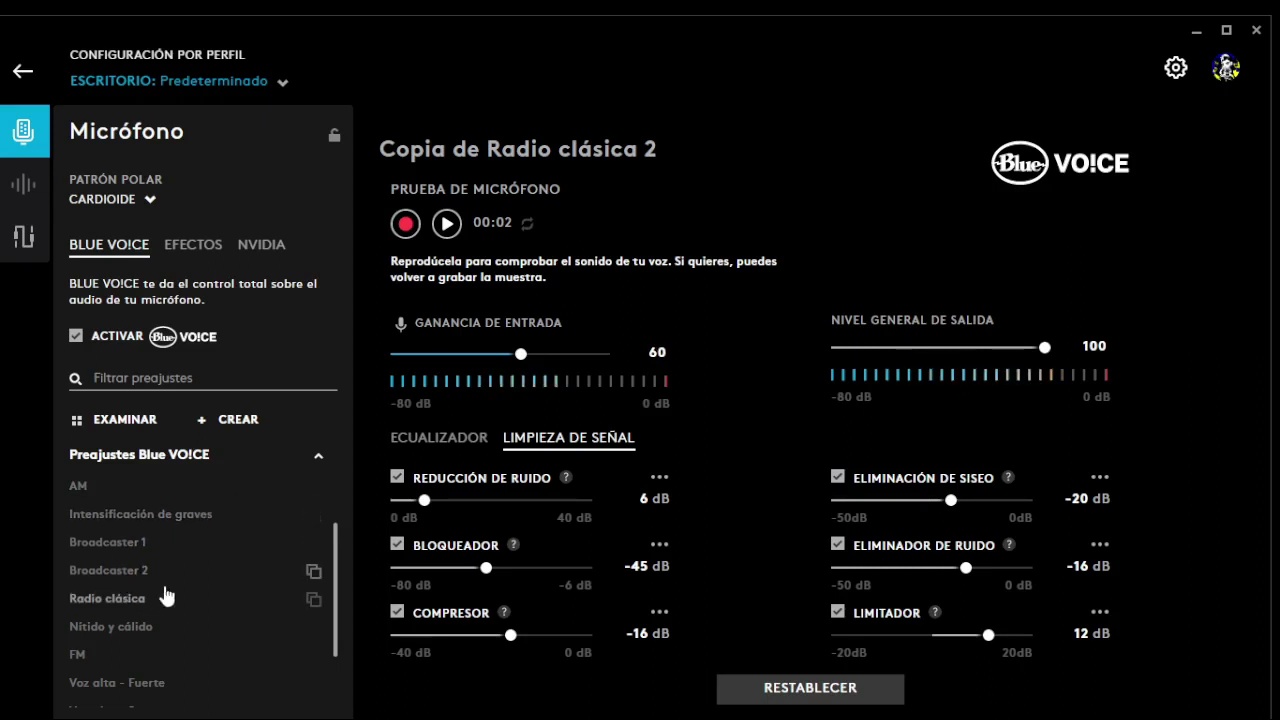
# Load the Nítido y cálido preset and set its Bloqueador to -45 dB and its input gain to 60
pyautogui.scroll(-2, 180, 603)
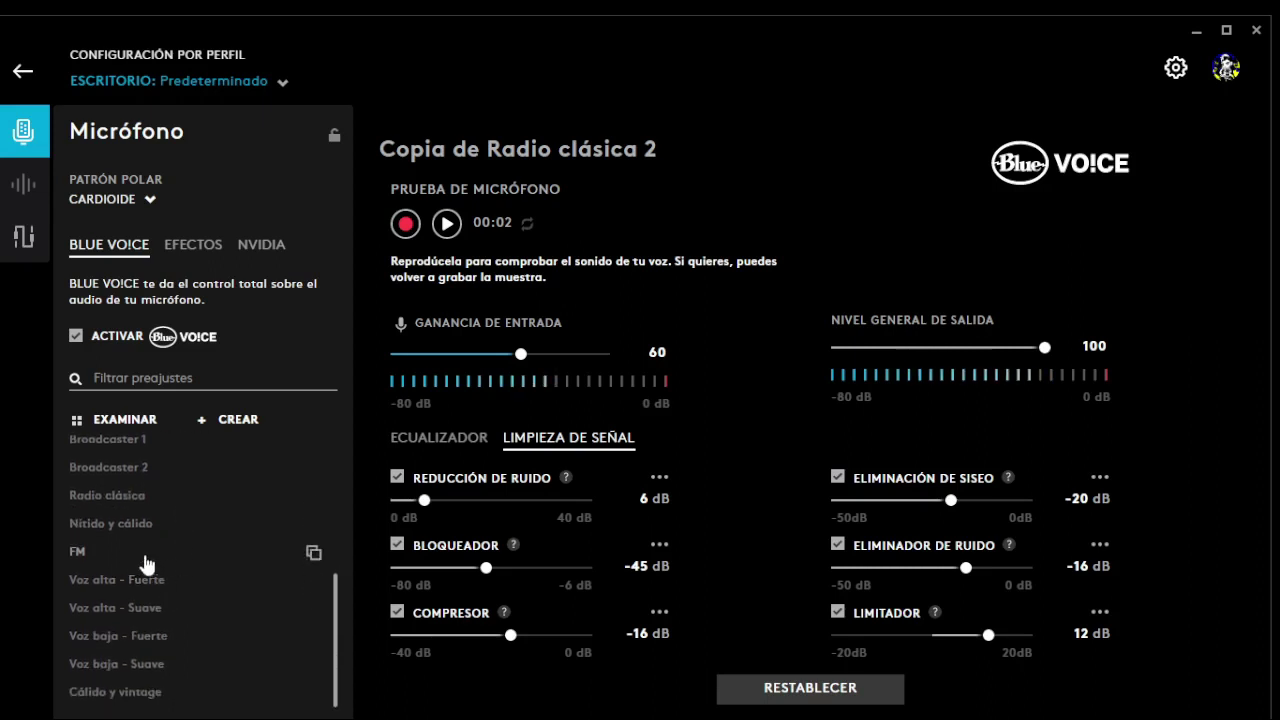
pyautogui.click(113, 525)
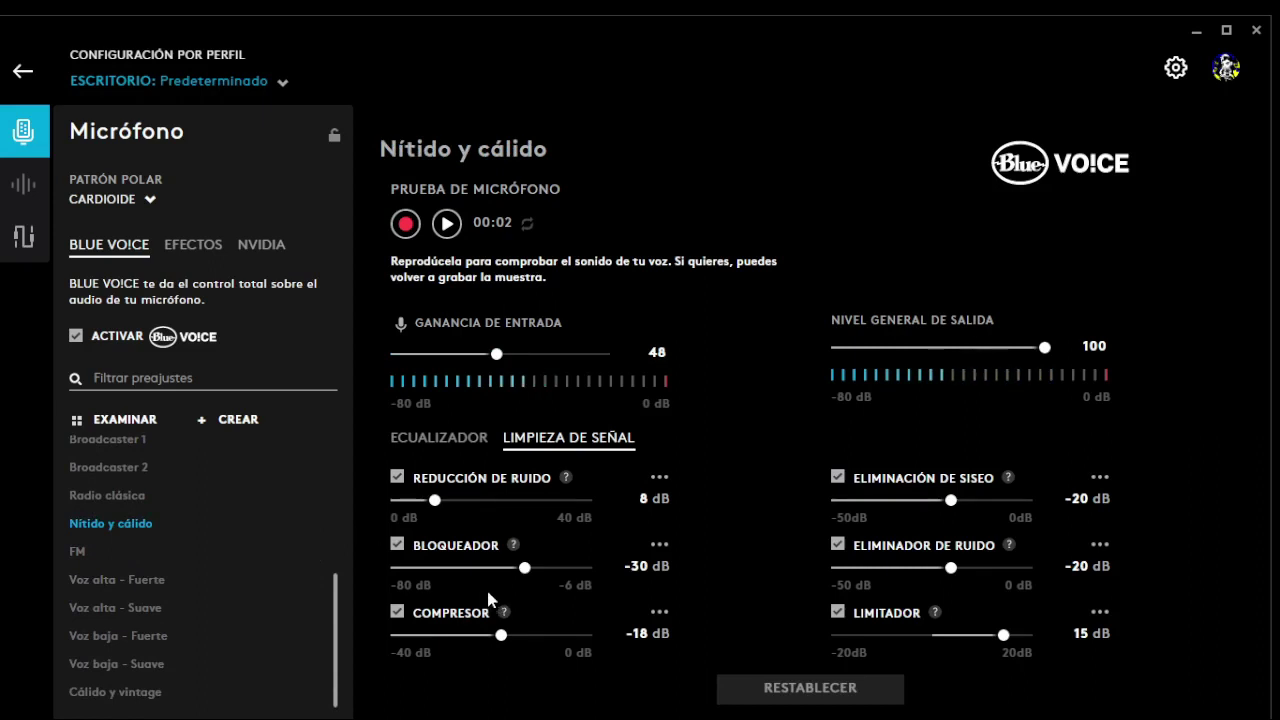
pyautogui.moveTo(525, 567); pyautogui.dragTo(487, 568)
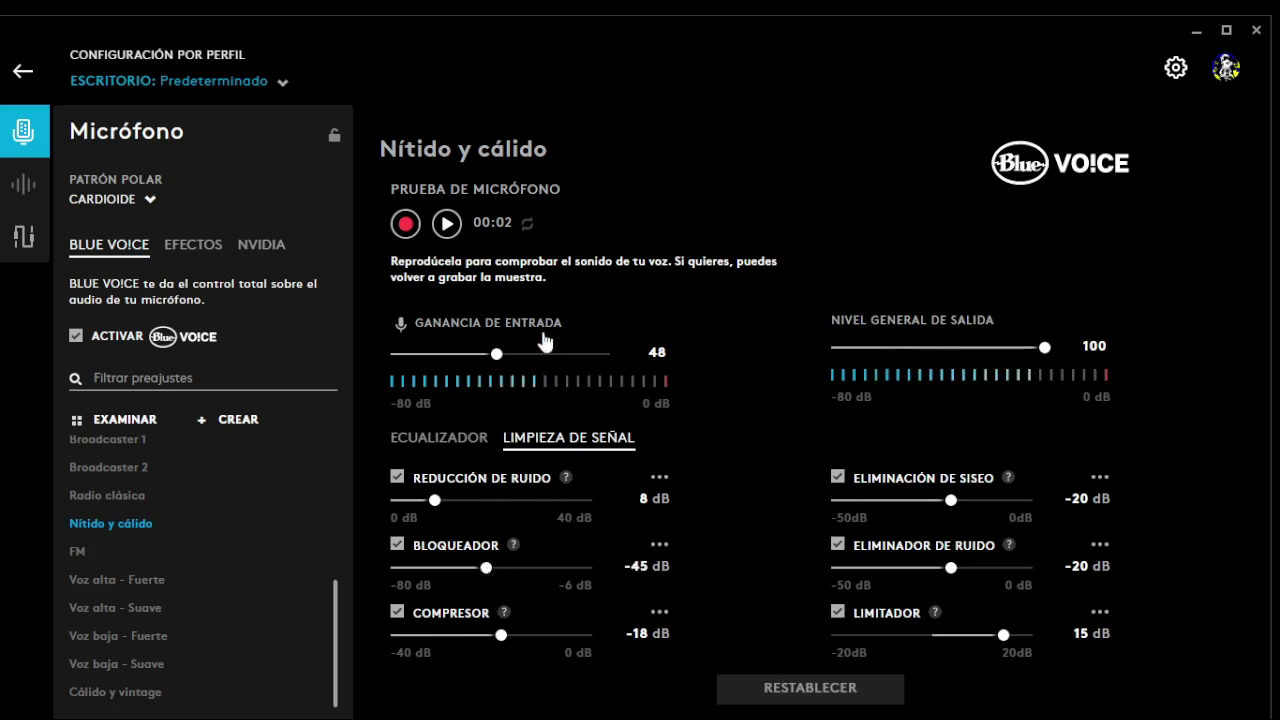
pyautogui.moveTo(497, 356); pyautogui.dragTo(523, 372)
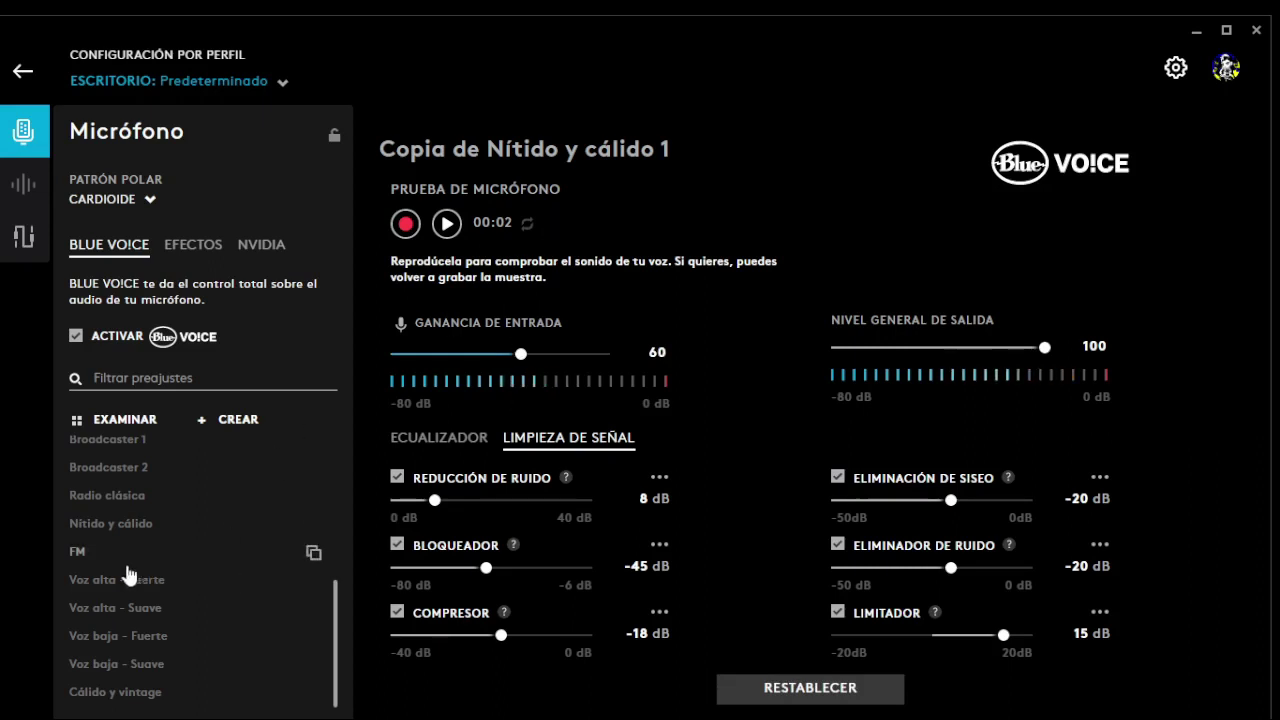
# Load the FM preset and set its Bloqueador to -45 dB and its input gain to 61
pyautogui.click(77, 555)
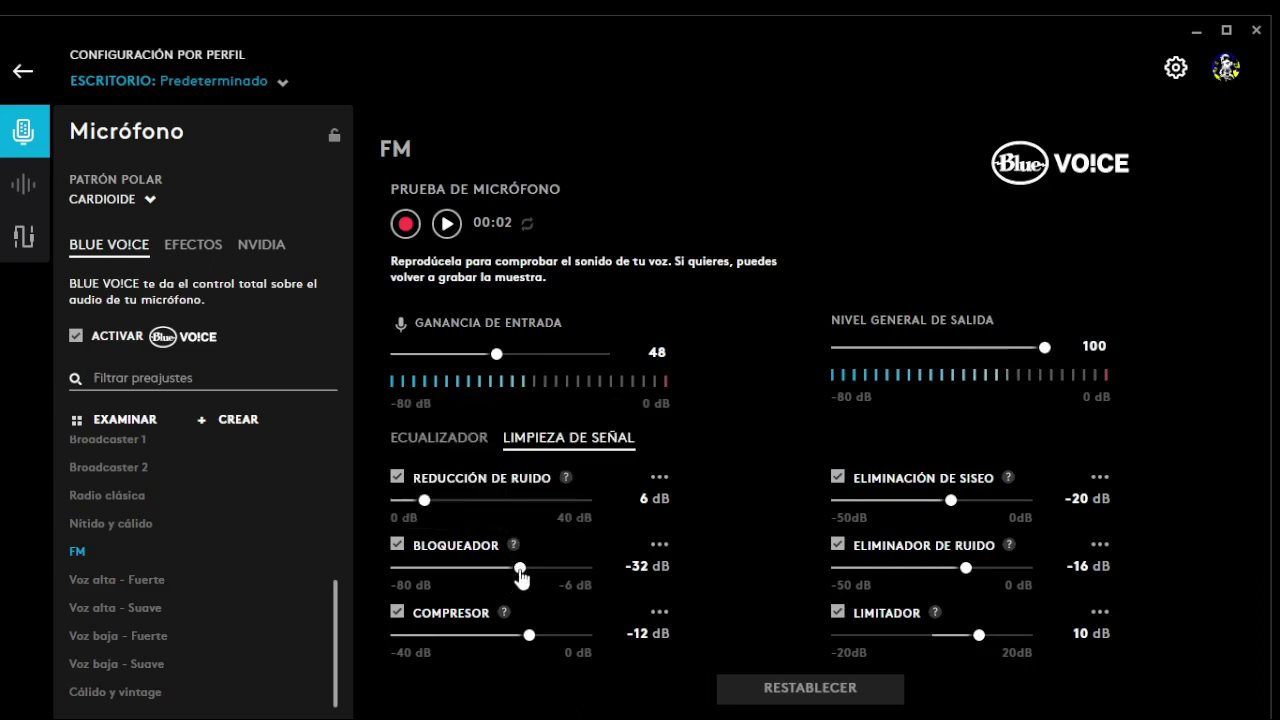
pyautogui.moveTo(520, 568); pyautogui.dragTo(486, 578)
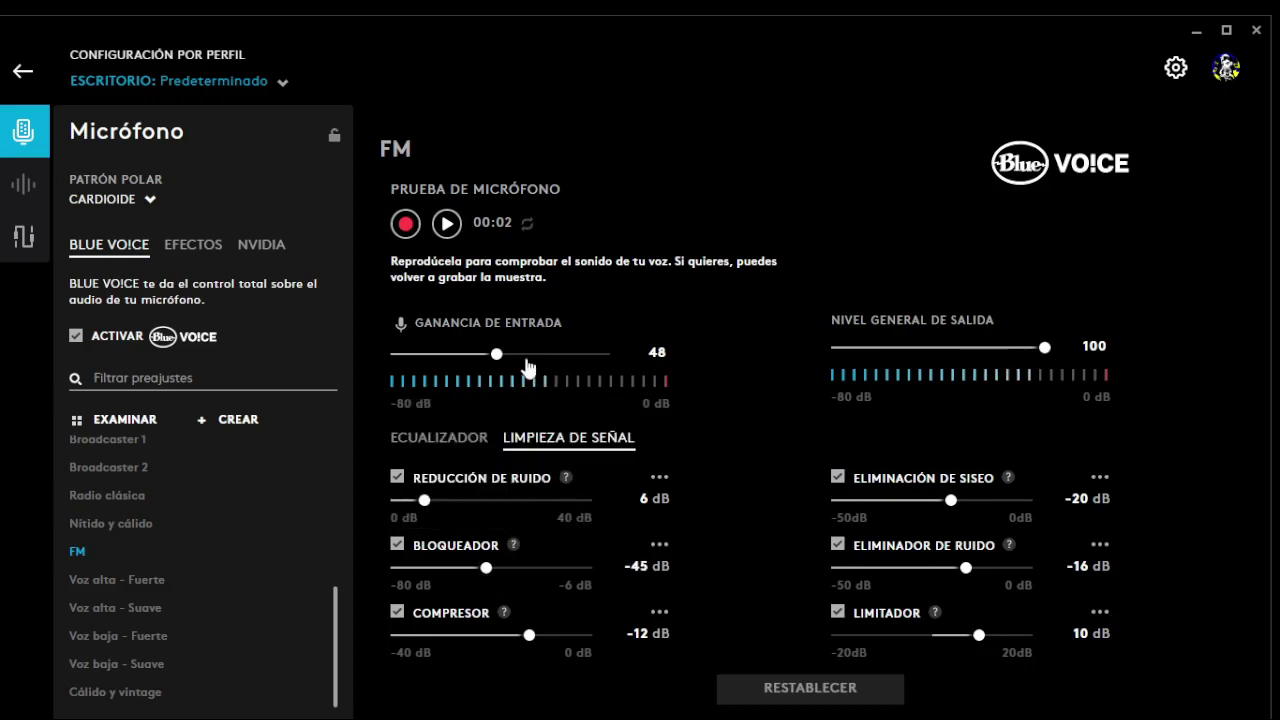
pyautogui.moveTo(500, 366); pyautogui.dragTo(526, 366)
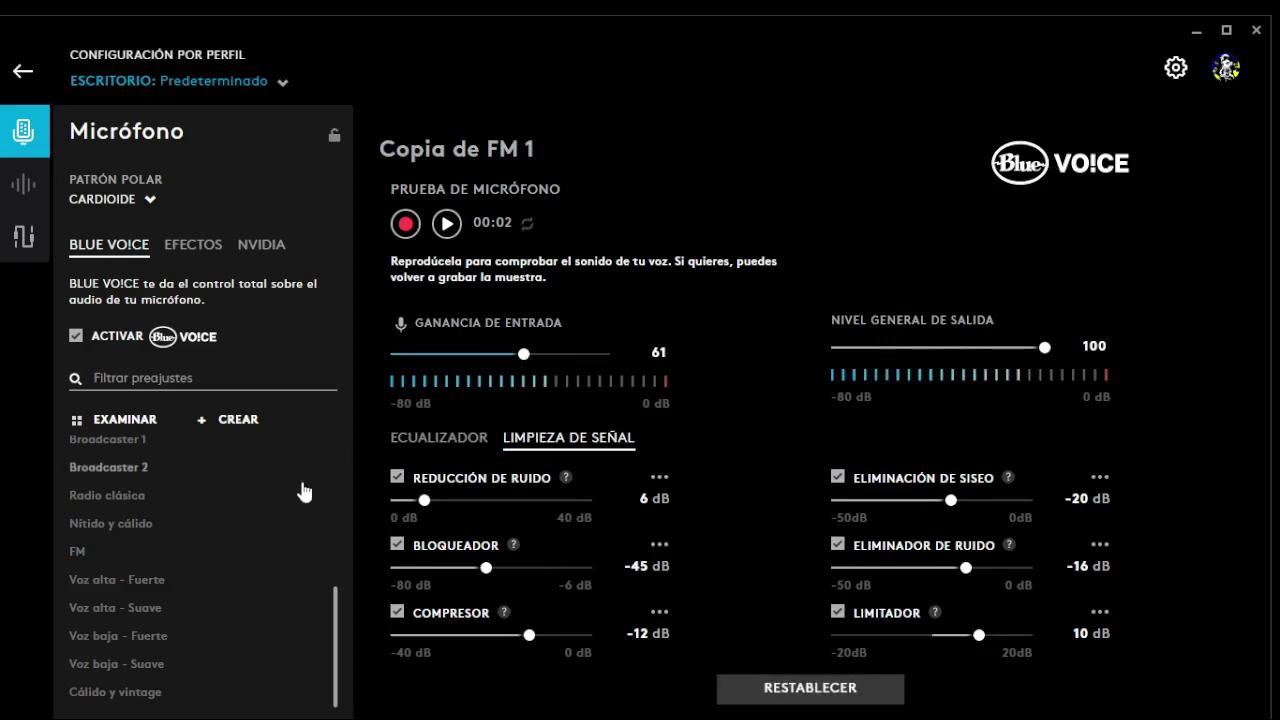
# Preview both Voz alta presets, and set the Voz baja - Fuerte preset's Bloqueador to -45 dB and input gain to 60
pyautogui.click(117, 582)
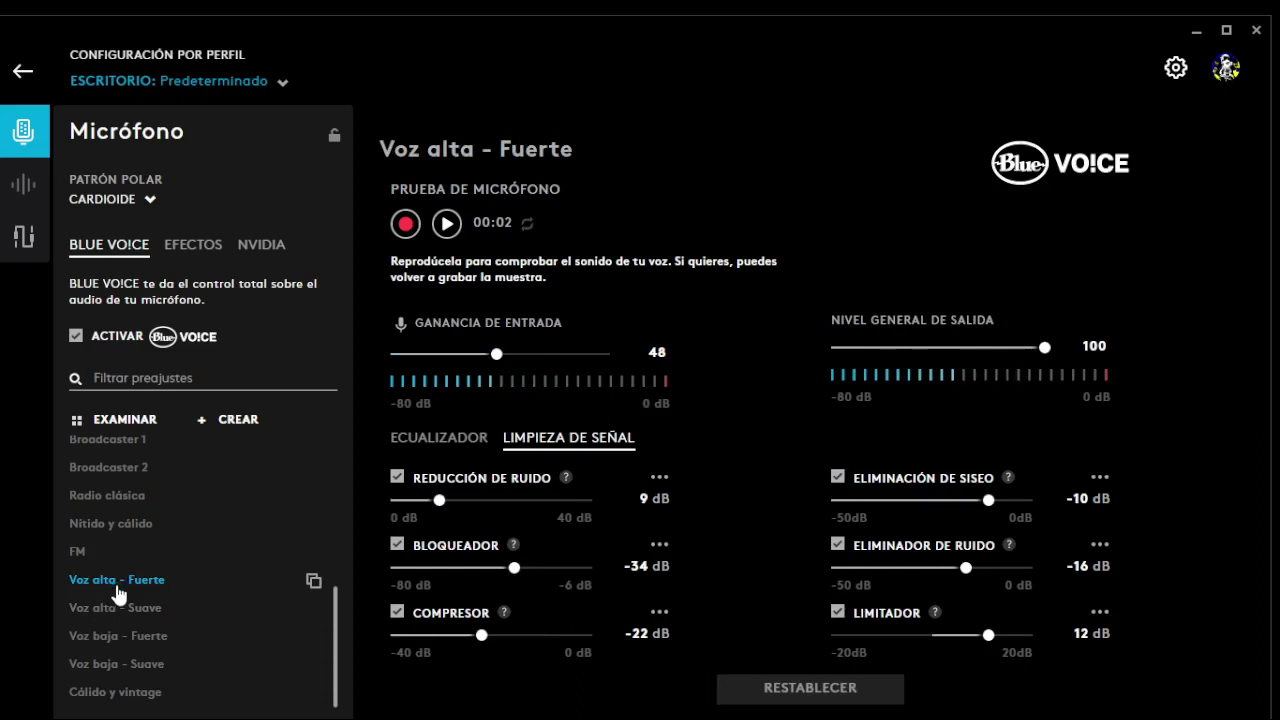
pyautogui.click(115, 609)
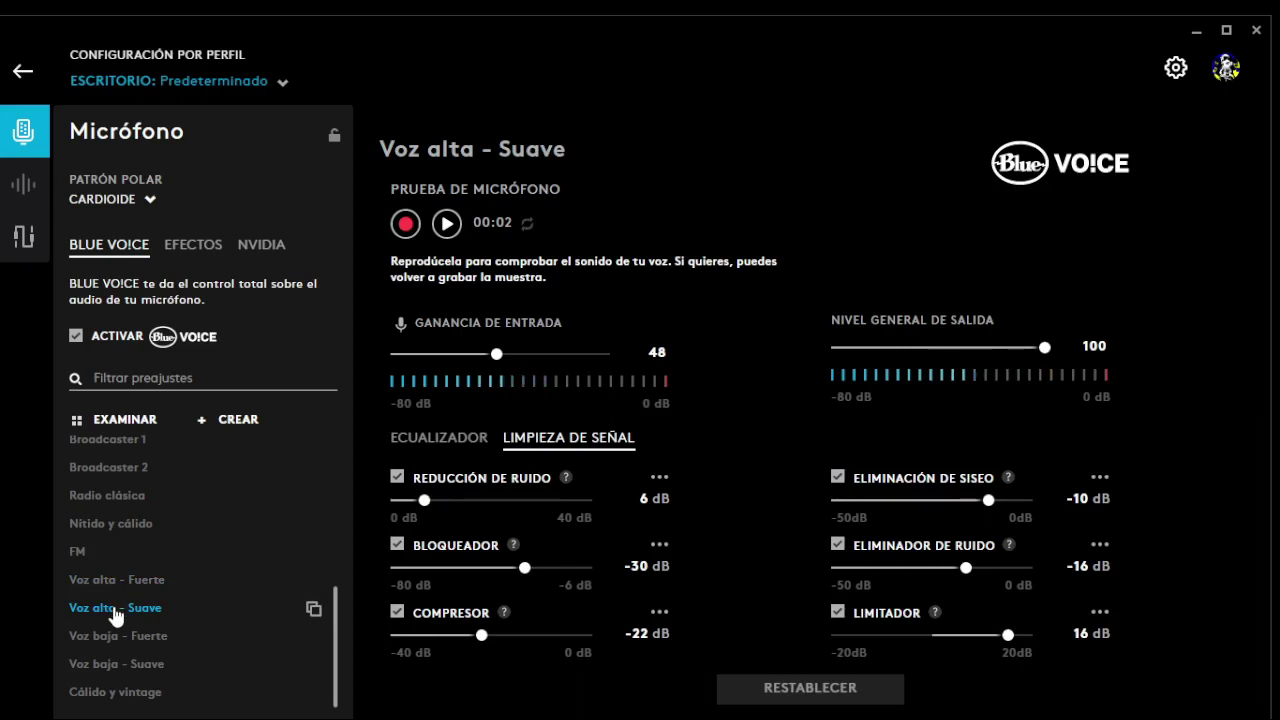
pyautogui.click(114, 636)
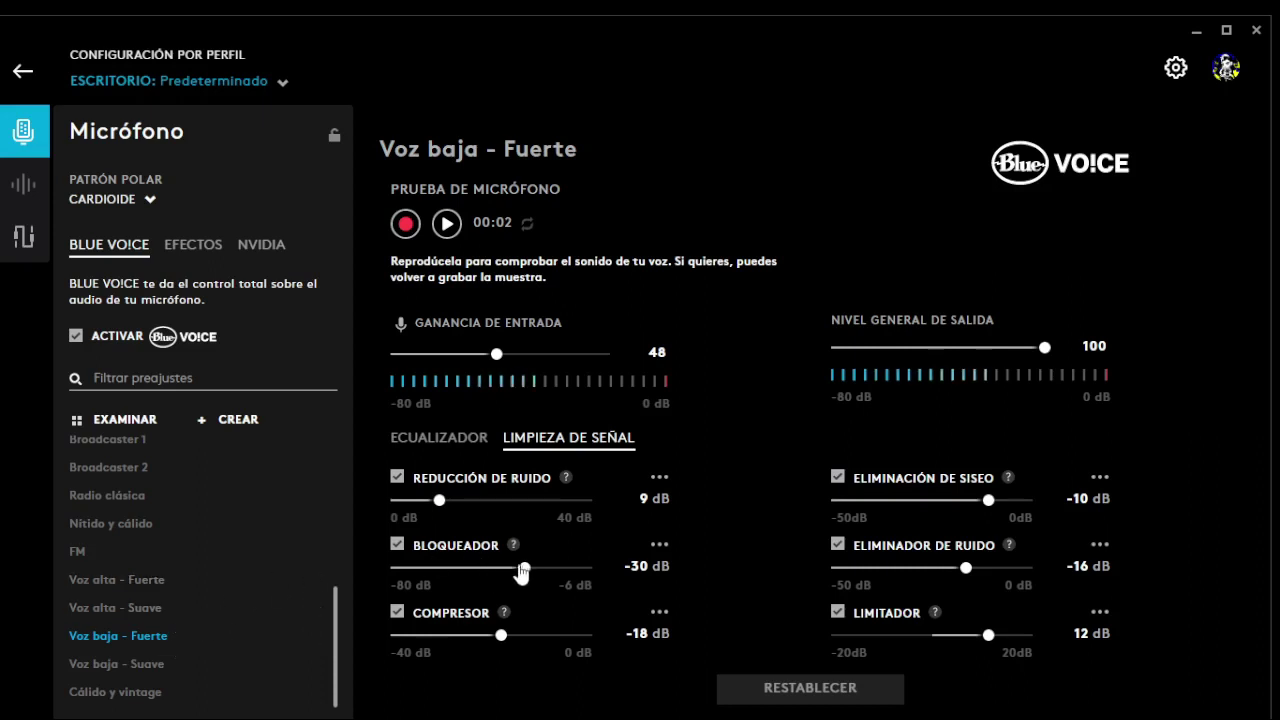
pyautogui.moveTo(524, 567); pyautogui.dragTo(488, 568)
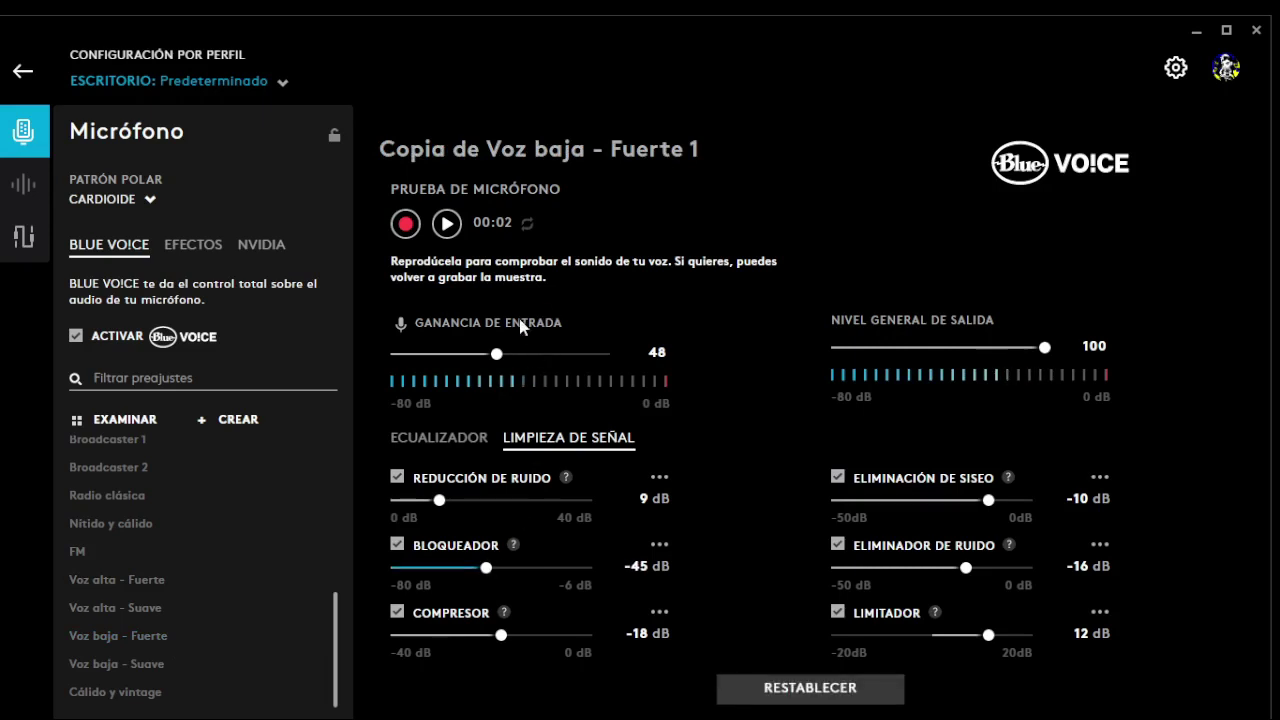
pyautogui.moveTo(497, 358); pyautogui.dragTo(522, 374)
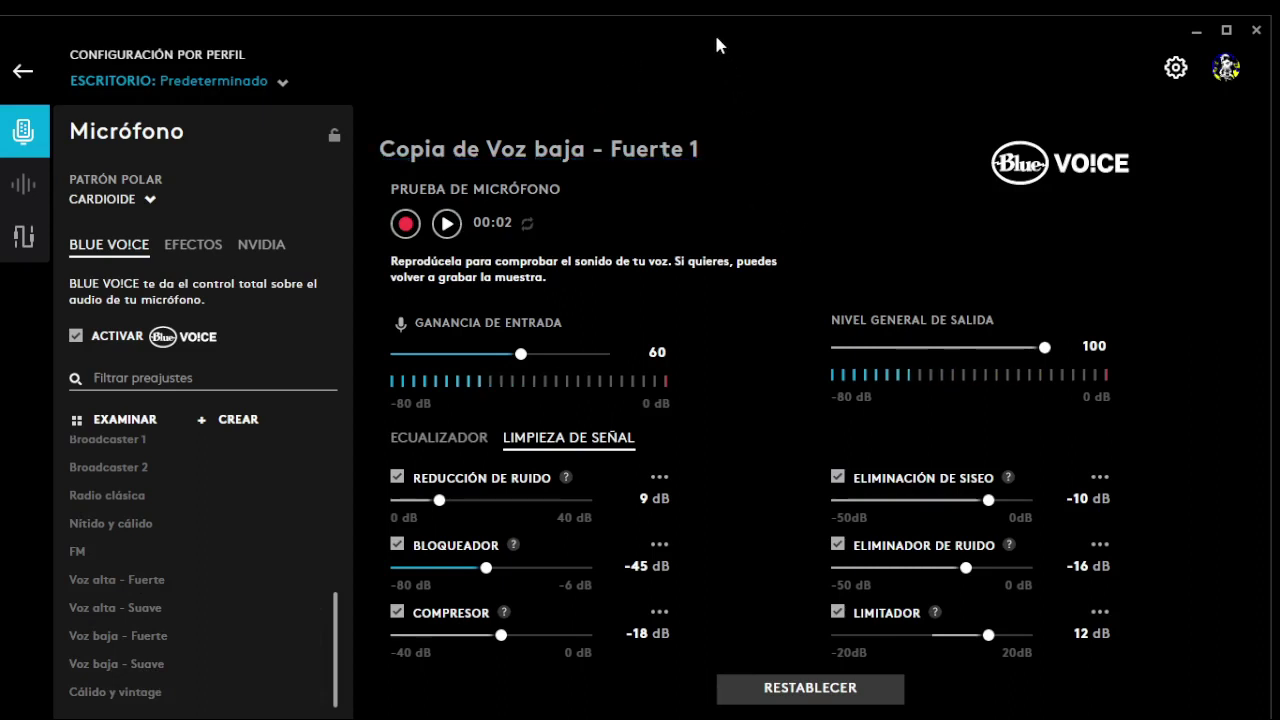
# Load the Cálido y vintage preset and set its Bloqueador to -45 dB and its input gain to 60
pyautogui.click(143, 697)
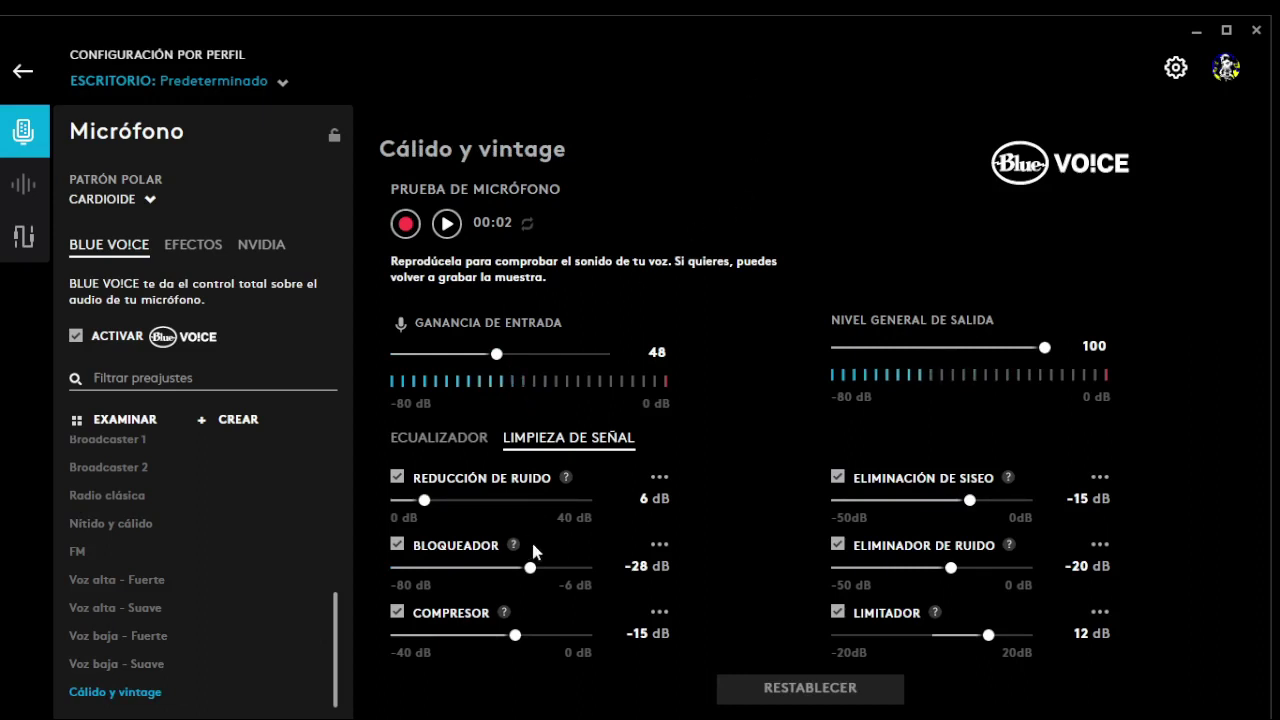
pyautogui.moveTo(530, 569); pyautogui.dragTo(489, 577)
pyautogui.moveTo(498, 358); pyautogui.dragTo(521, 358)
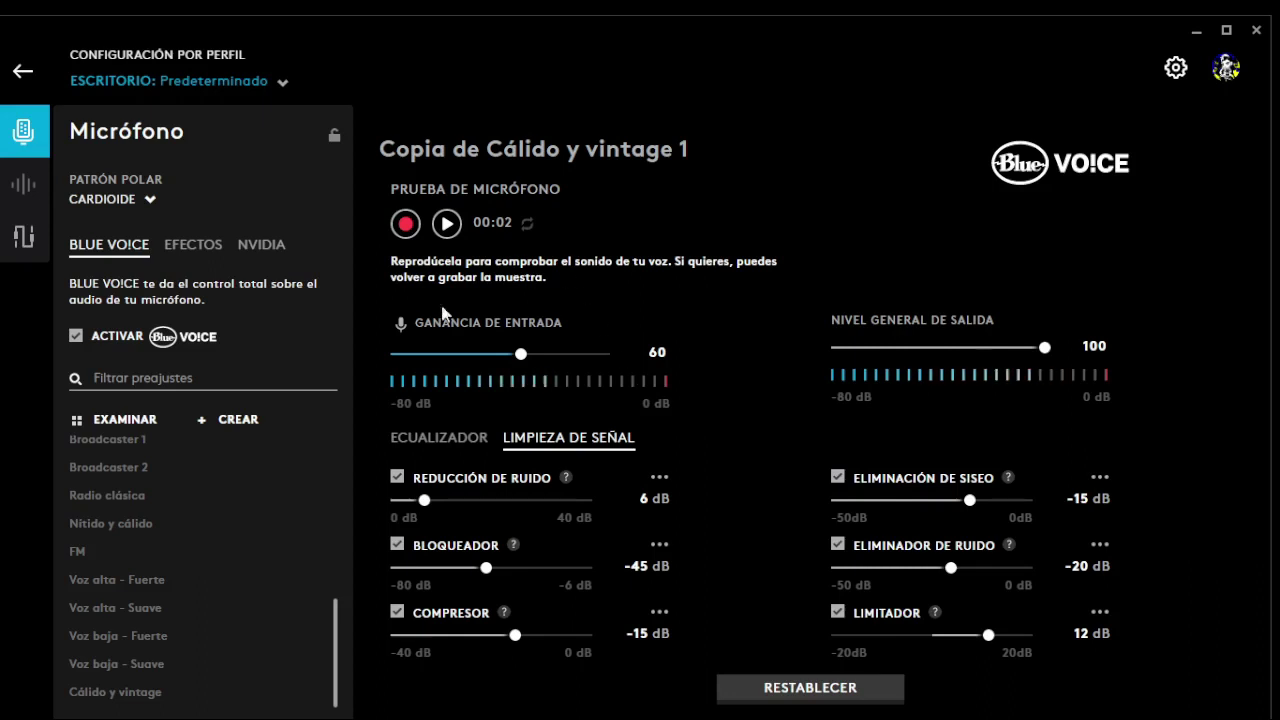
# Load the custom preset Copia de Broadcaster 1 1 and set its input gain to 60 and its Bloqueador to -45 dB
pyautogui.scroll(10, 243, 509)
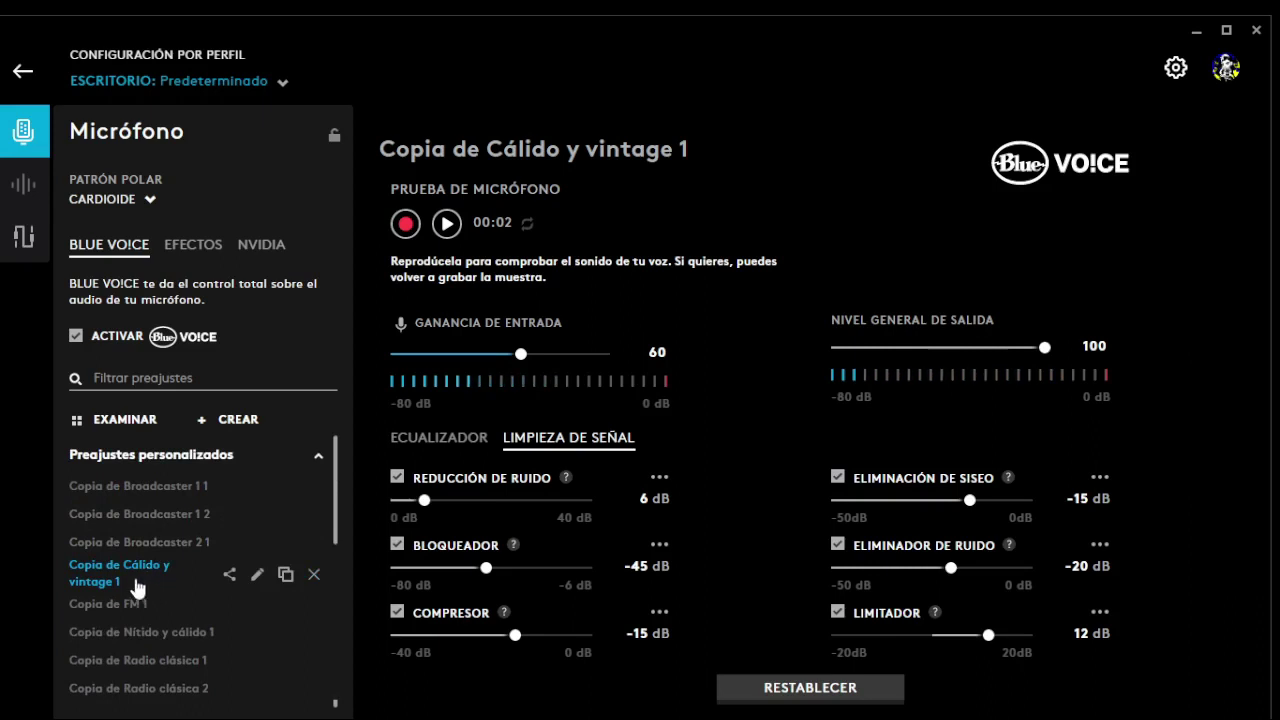
pyautogui.click(156, 498)
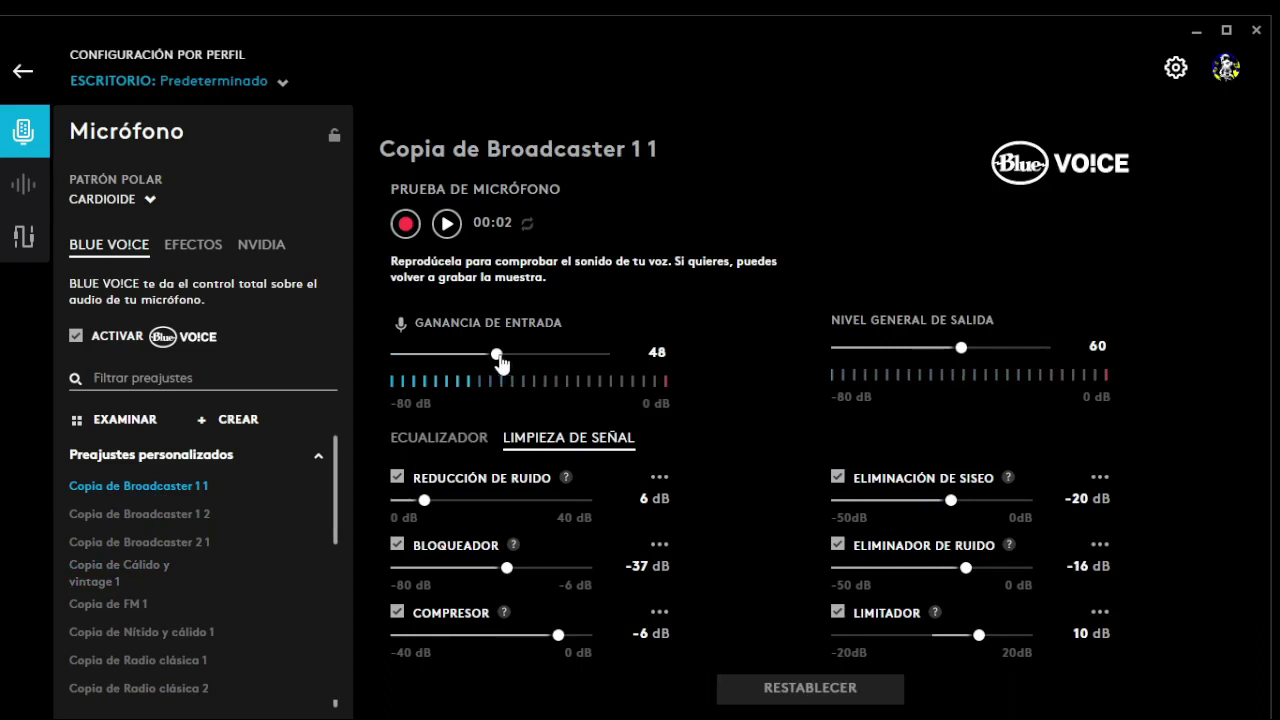
pyautogui.moveTo(500, 360); pyautogui.dragTo(529, 368)
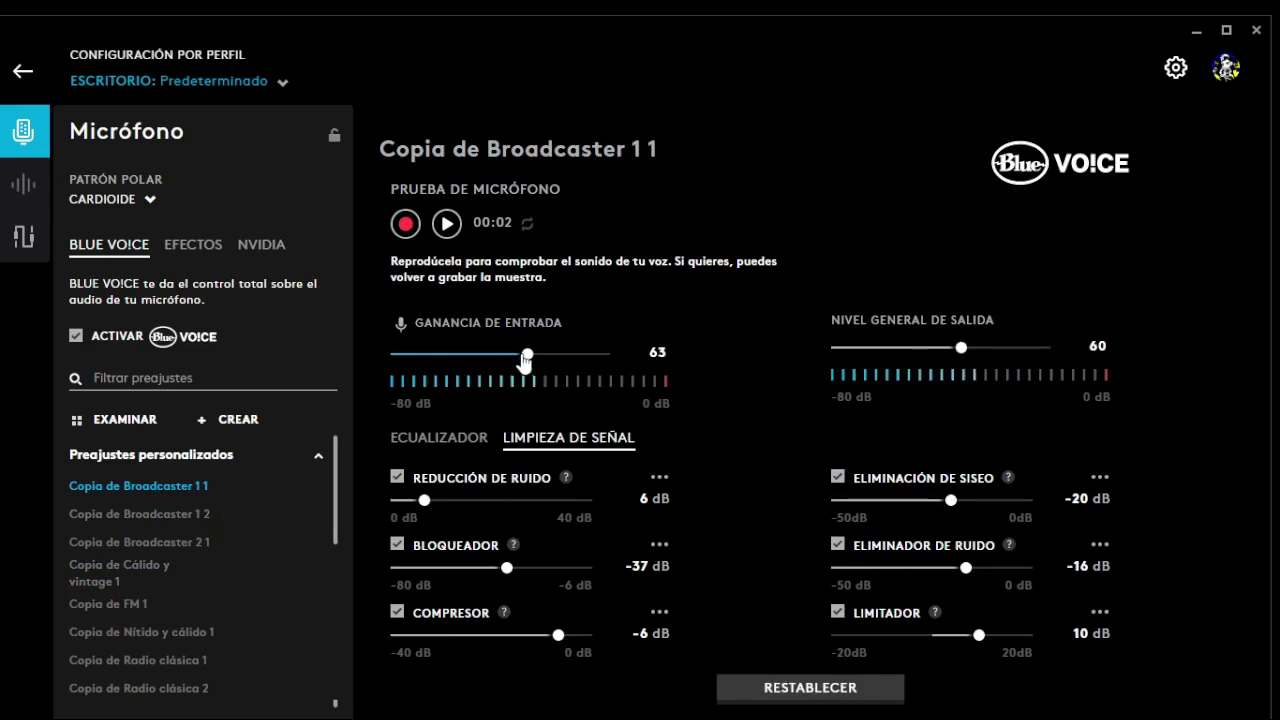
pyautogui.moveTo(528, 360); pyautogui.dragTo(523, 362)
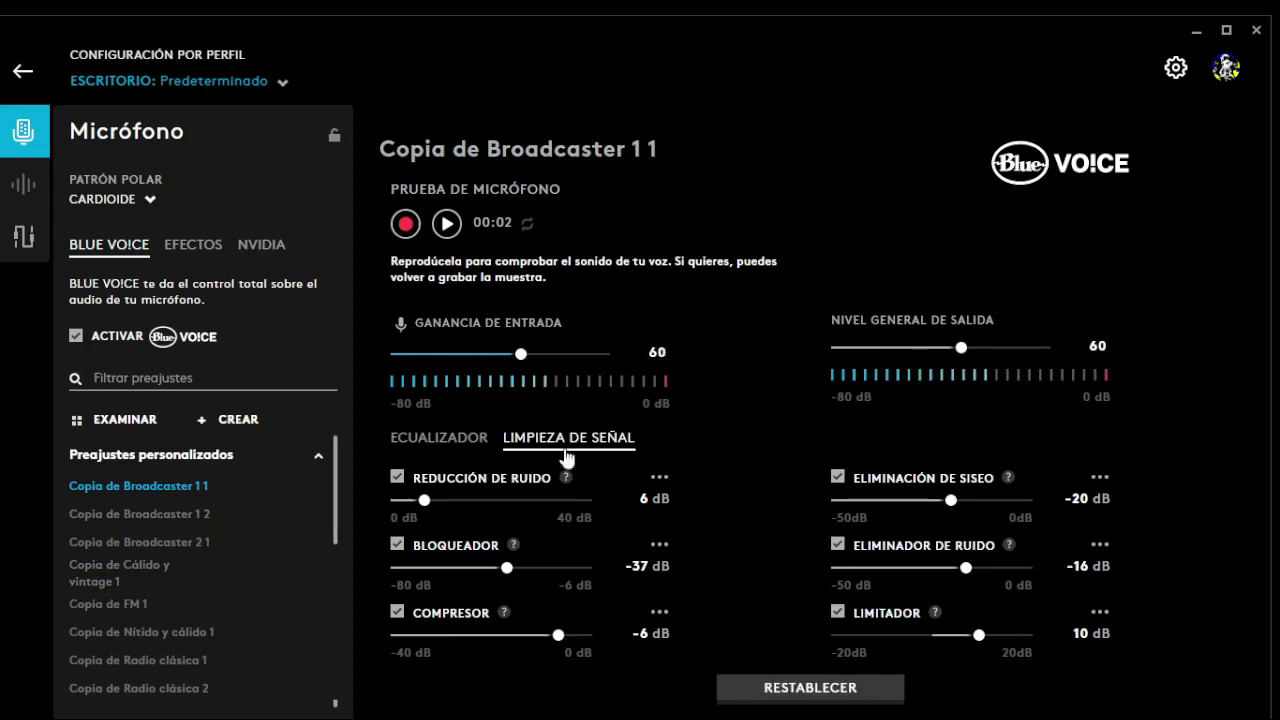
pyautogui.moveTo(507, 567); pyautogui.dragTo(486, 567)
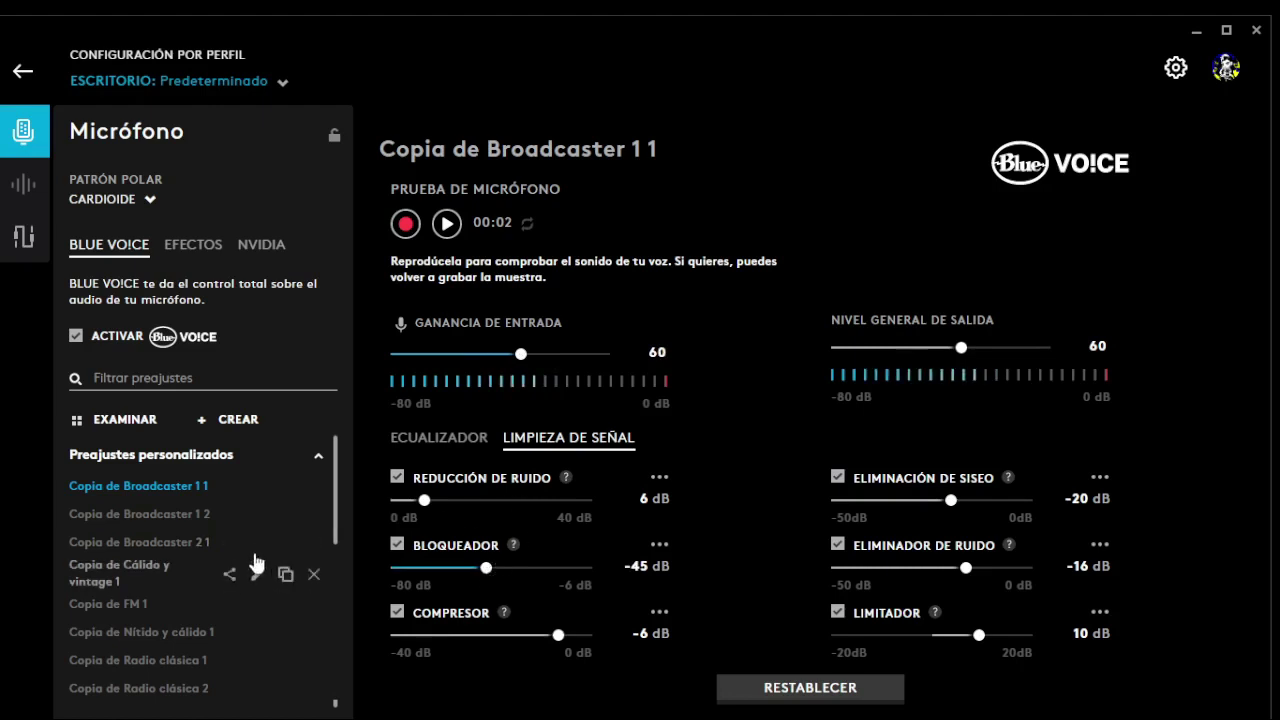
# Load the custom preset Copia de Radio clásica 1 for the microphone
pyautogui.moveTo(287, 522)
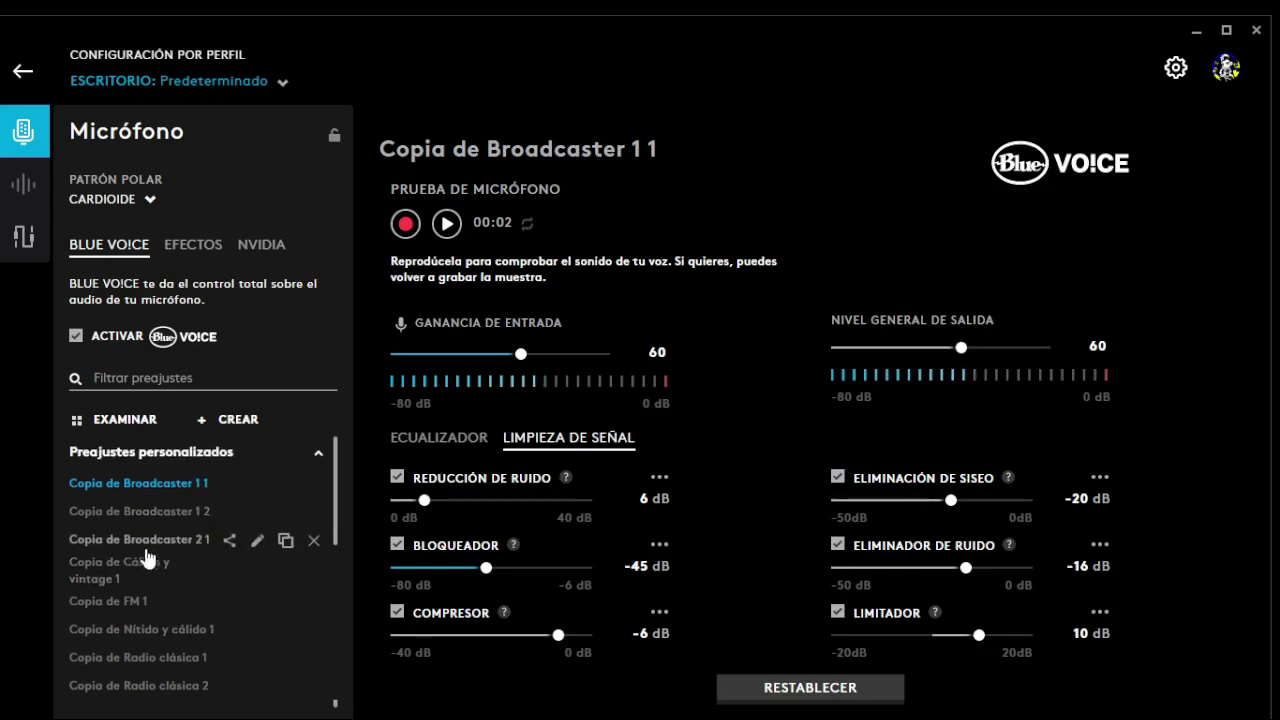
pyautogui.scroll(-1, 155, 585)
pyautogui.scroll(1, 140, 540)
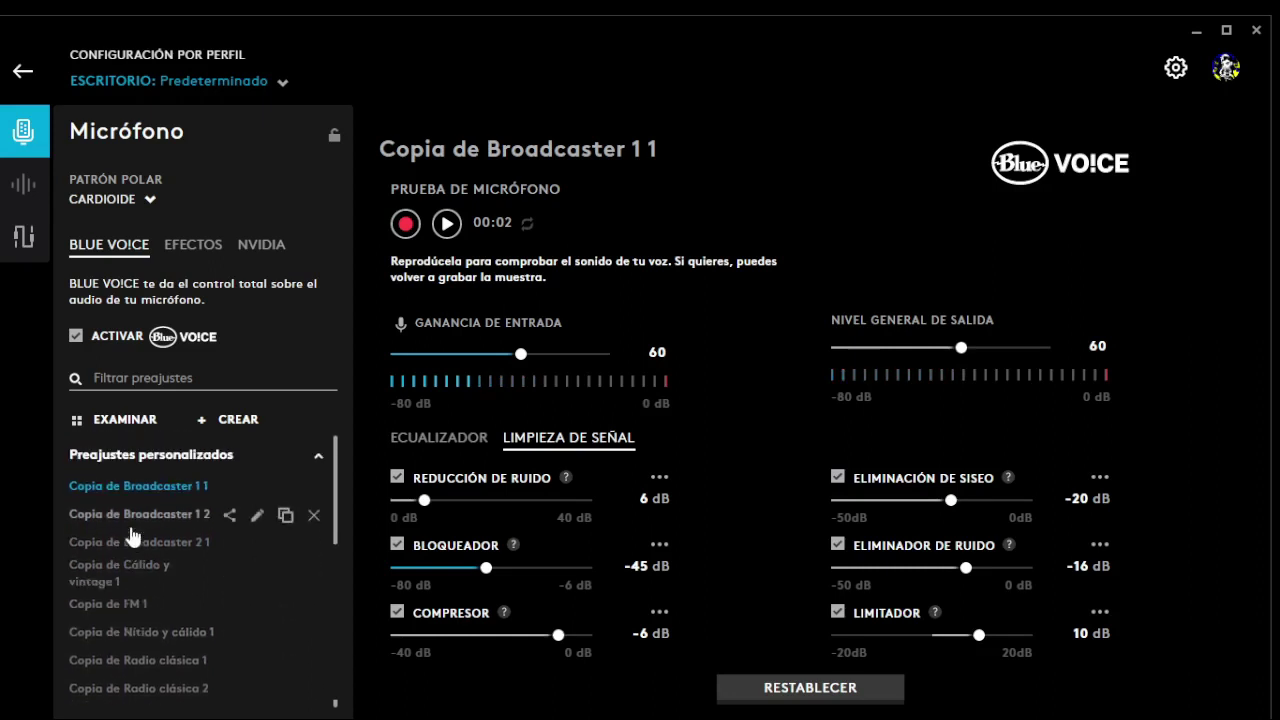
pyautogui.scroll(-2, 150, 570)
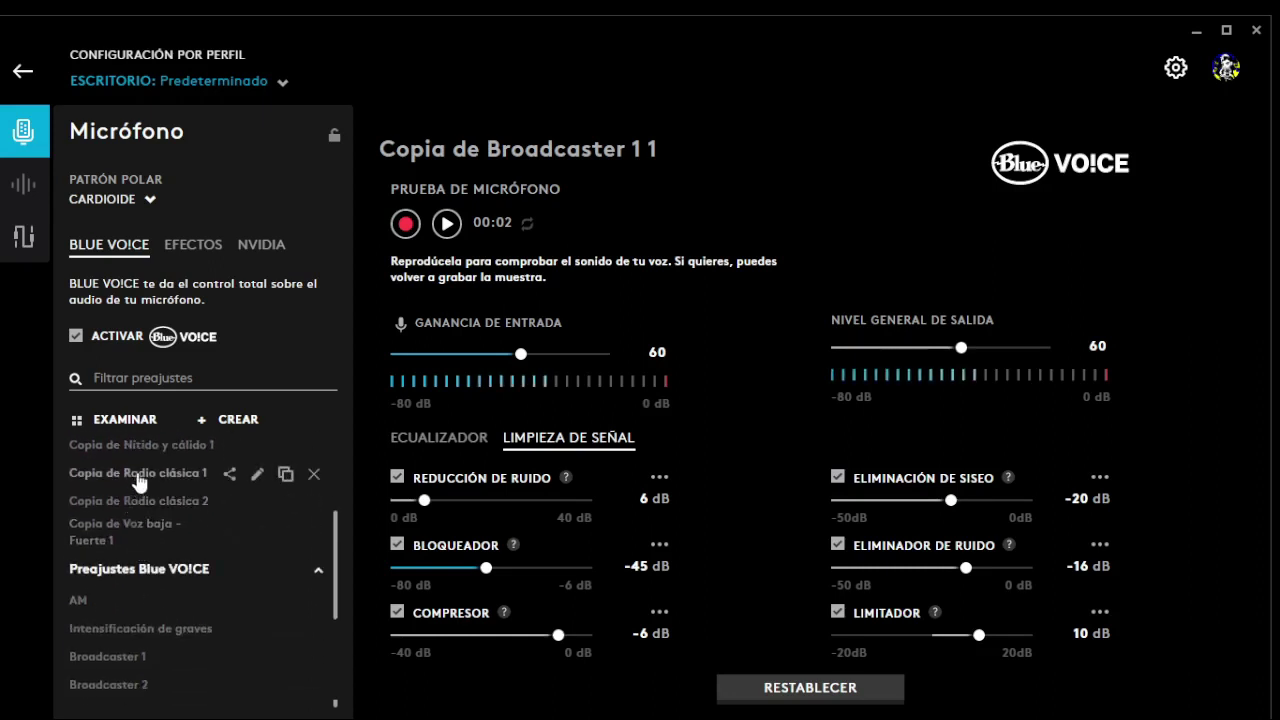
pyautogui.click(138, 473)
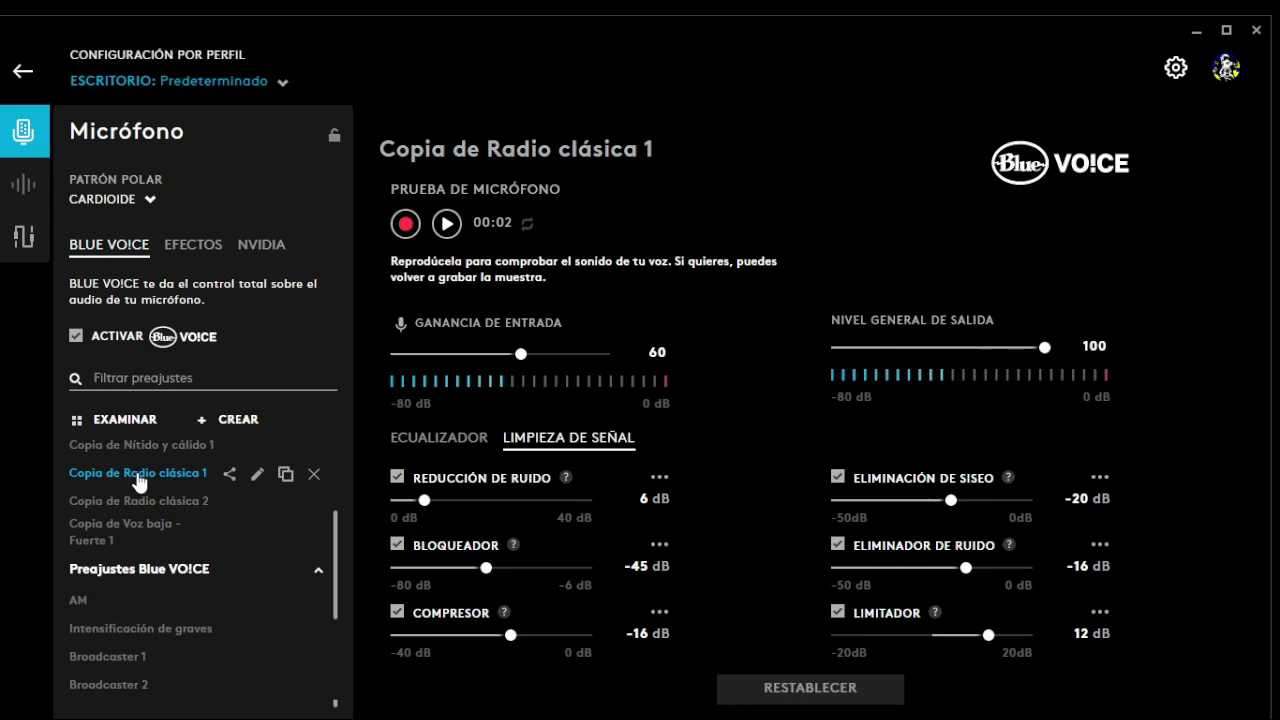
pyautogui.scroll(3, 165, 455)
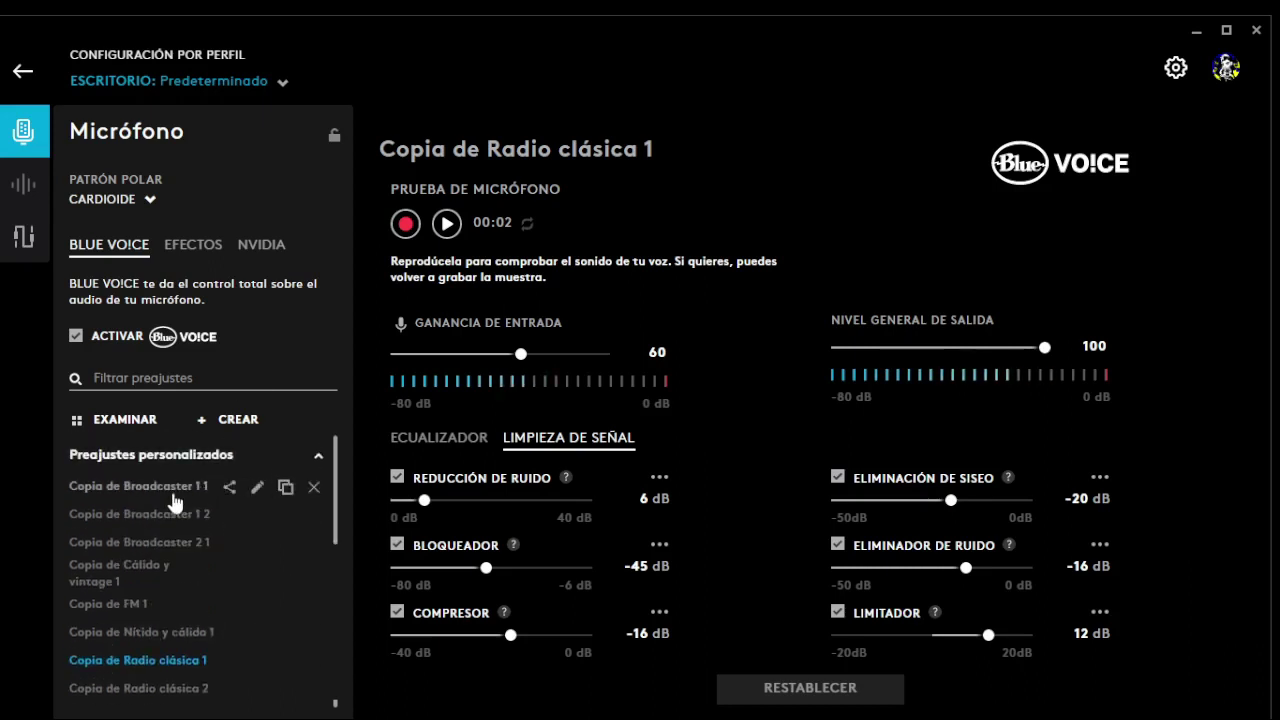
# Examine the tag filters and latest entries in the shared community preset library, and return to the microphone settings
pyautogui.click(113, 428)
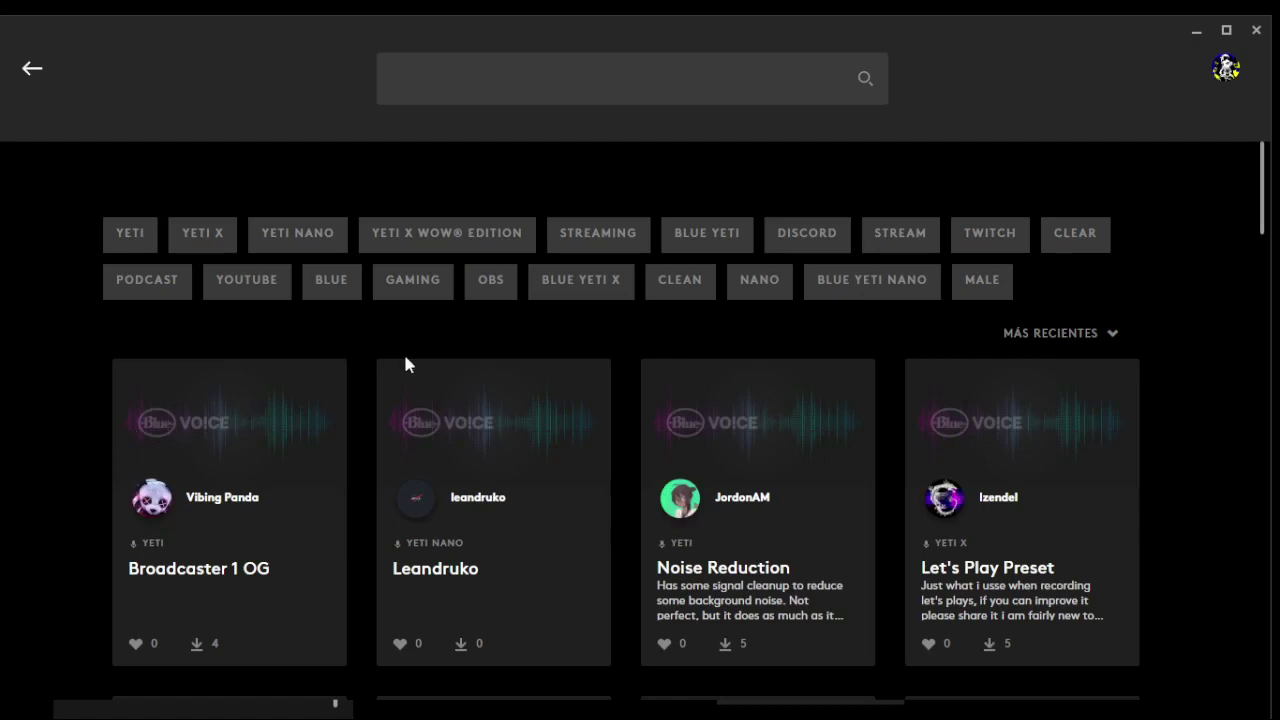
pyautogui.click(32, 70)
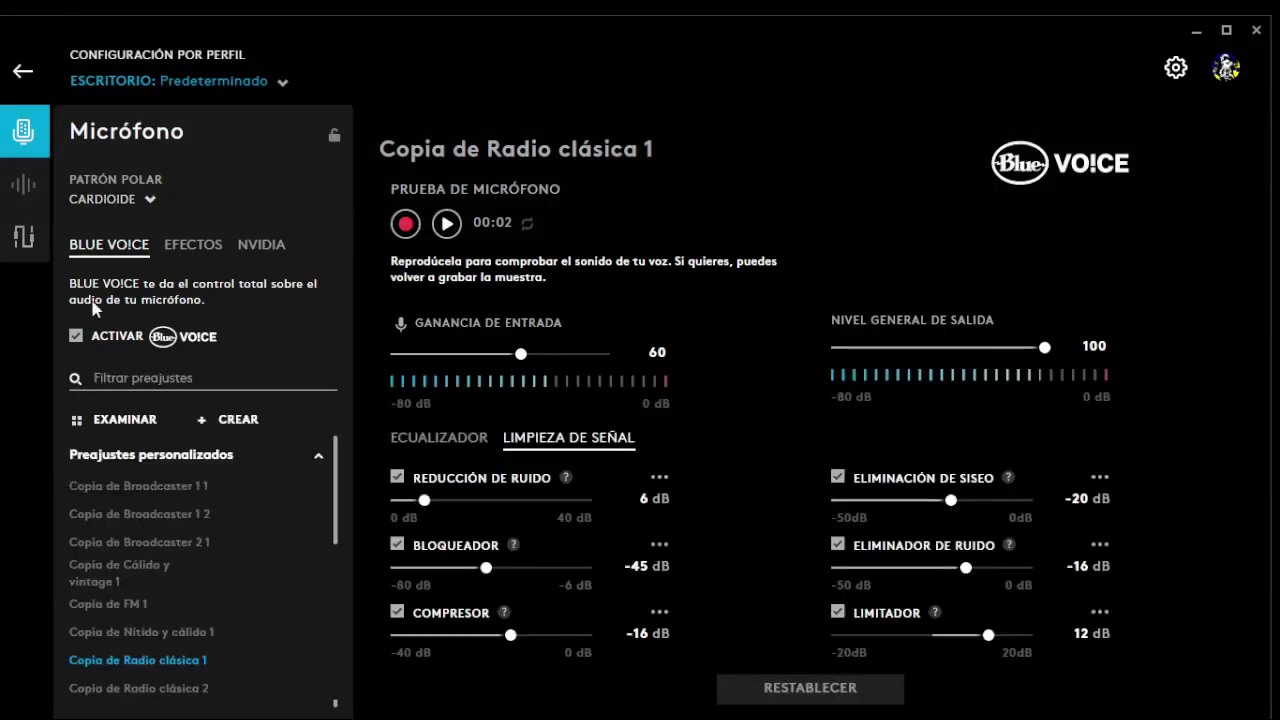
pyautogui.click(129, 381)
pyautogui.moveTo(267, 492)
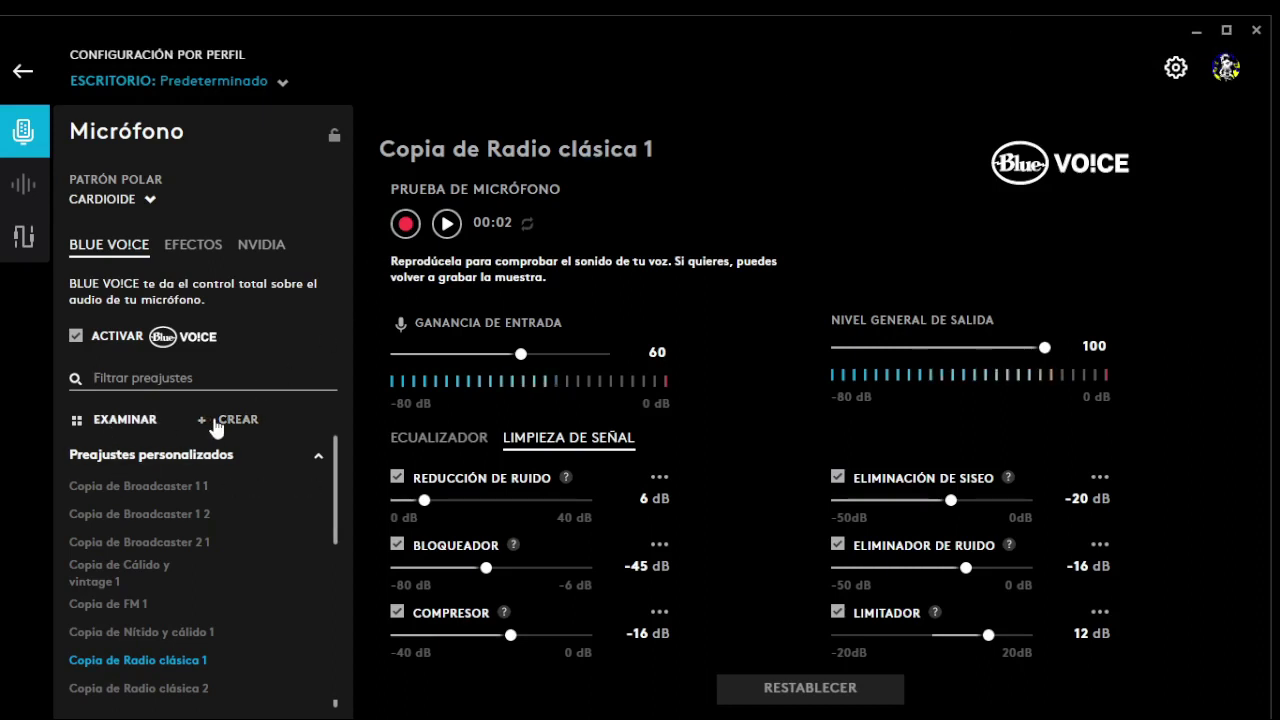
pyautogui.click(118, 426)
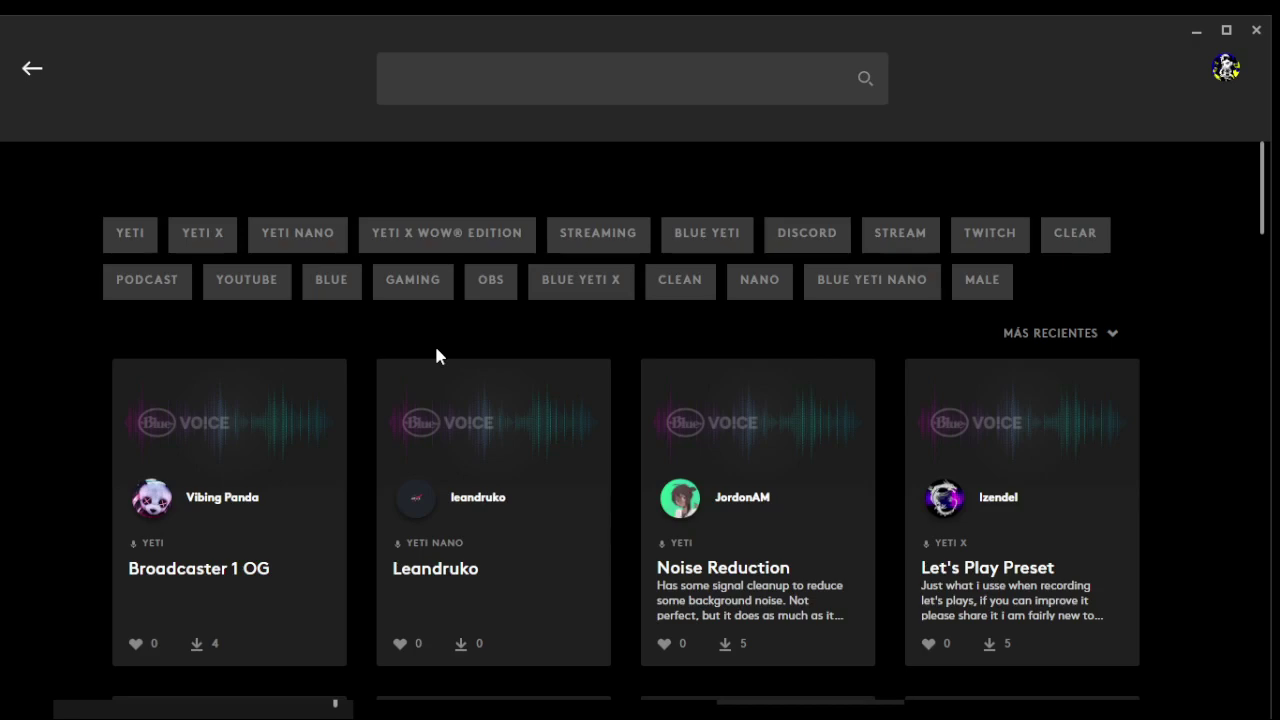
pyautogui.scroll(-3, 88, 455)
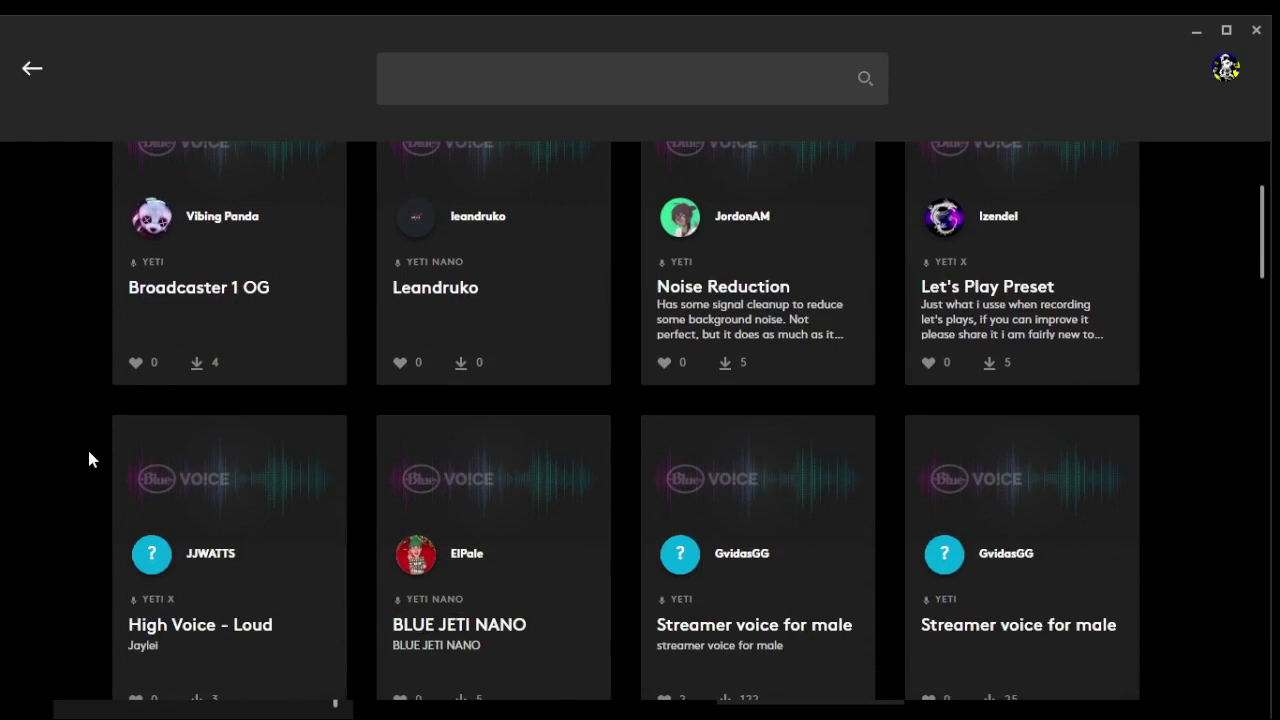
pyautogui.scroll(3, 103, 450)
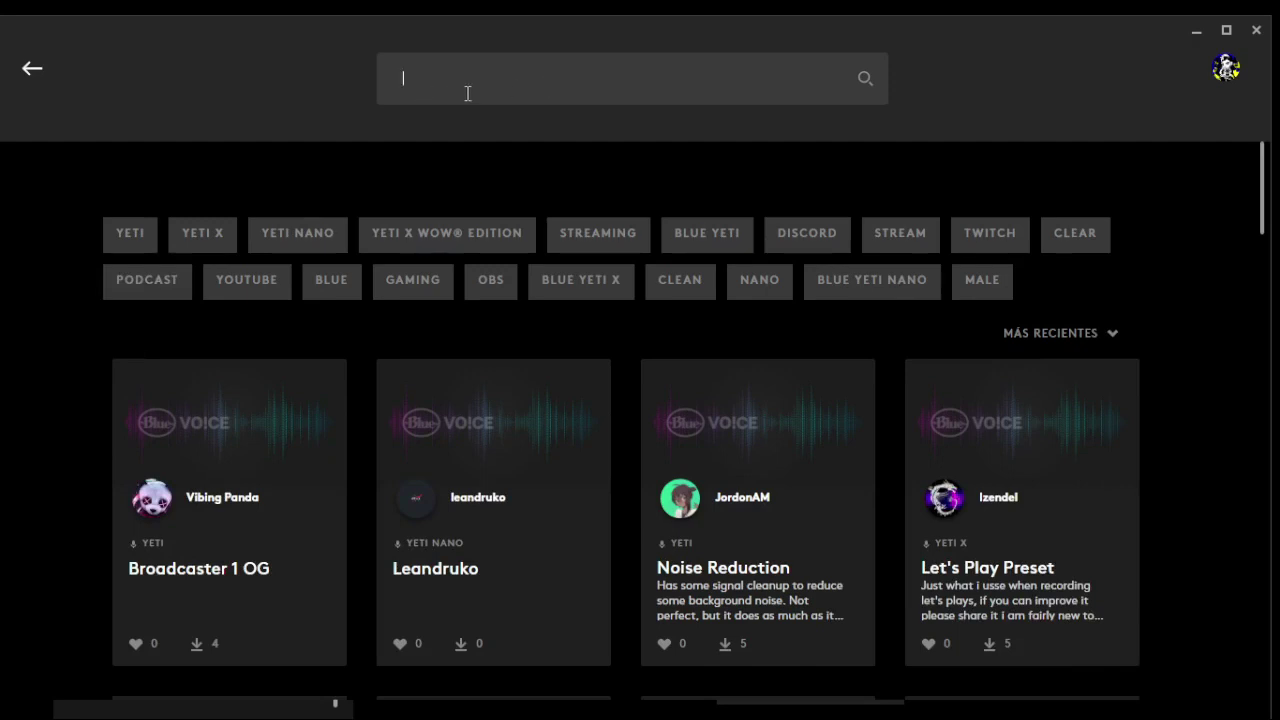
pyautogui.scroll(-1, 240, 570)
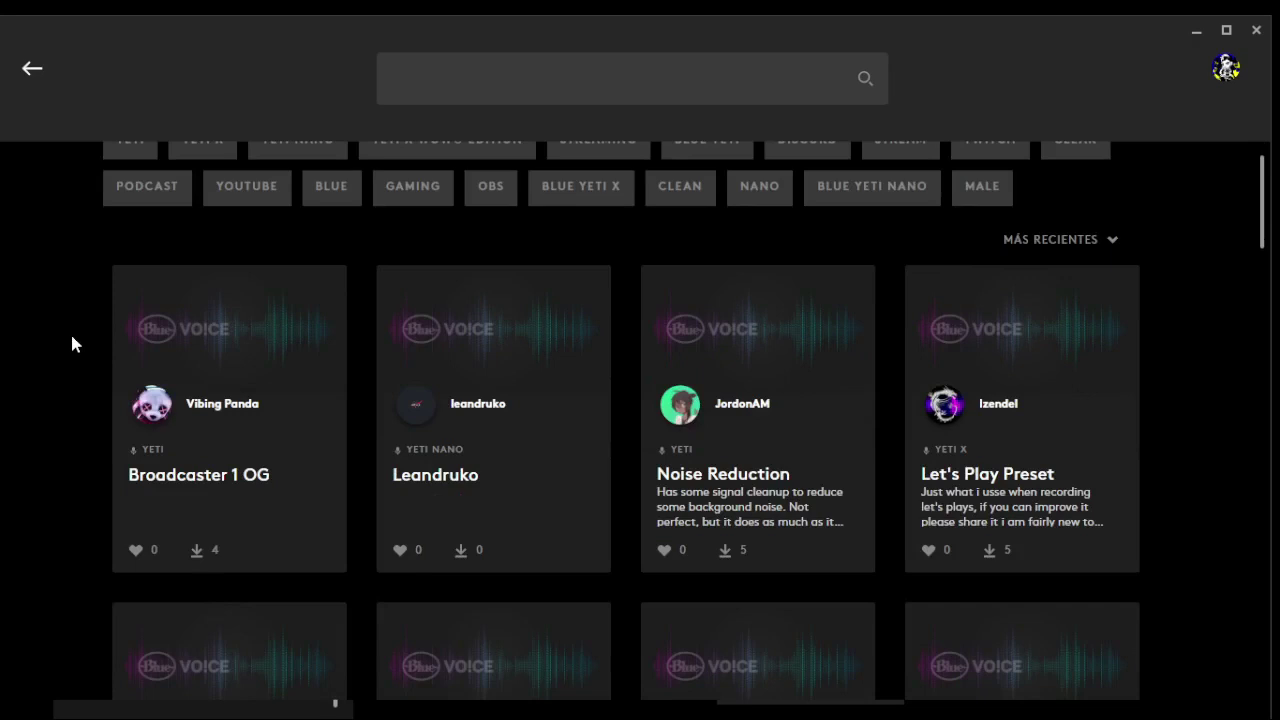
pyautogui.scroll(1, 71, 343)
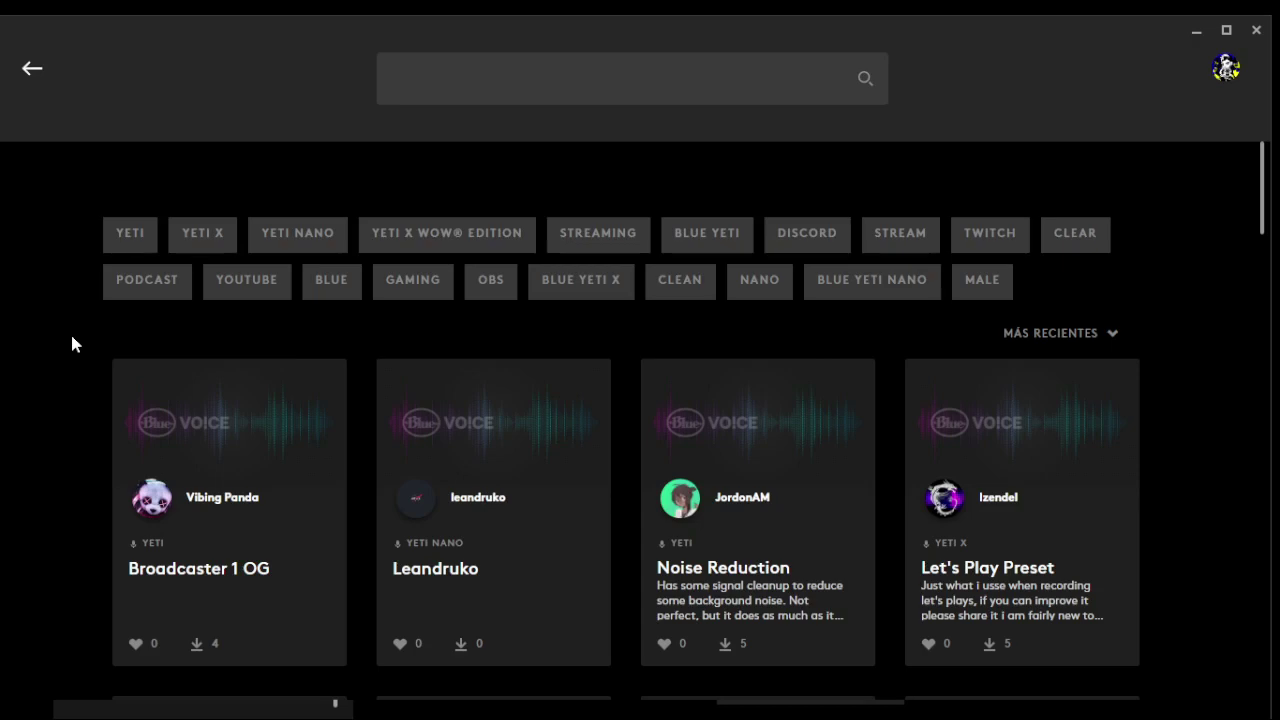
pyautogui.click(30, 66)
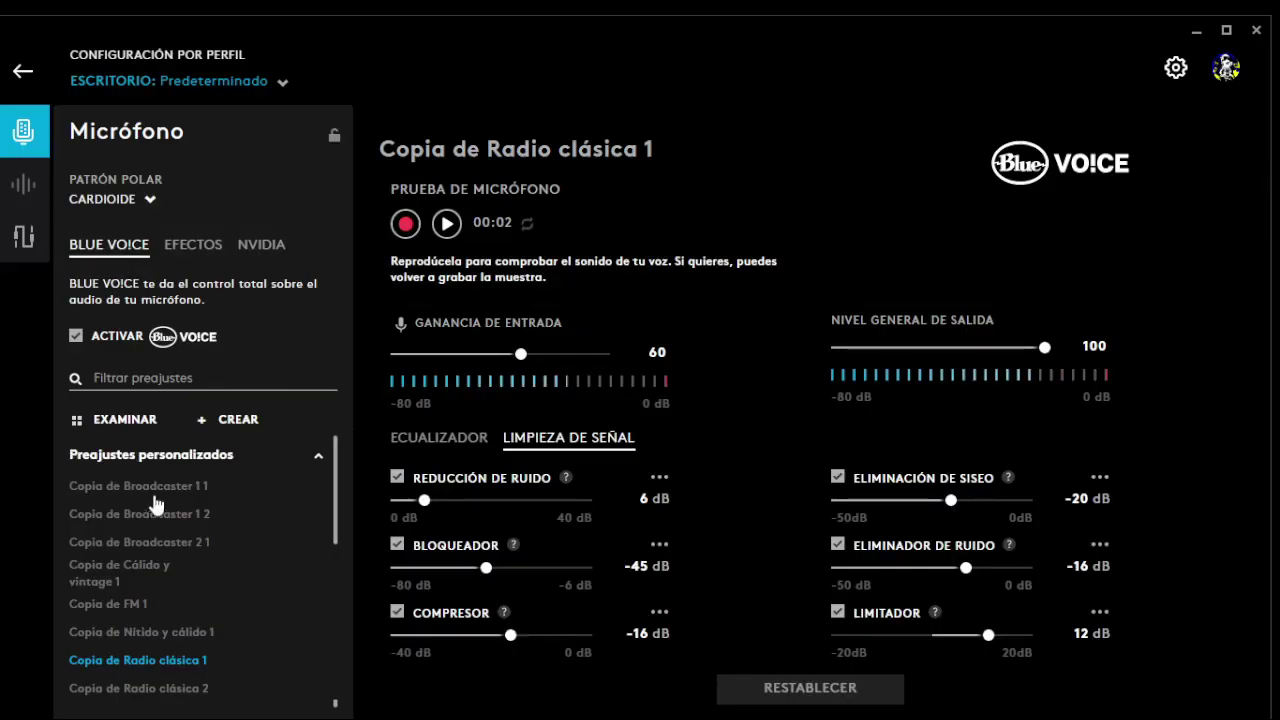
# Look over the custom presets and examine the latest entries in the community preset library
pyautogui.scroll(-2, 135, 493)
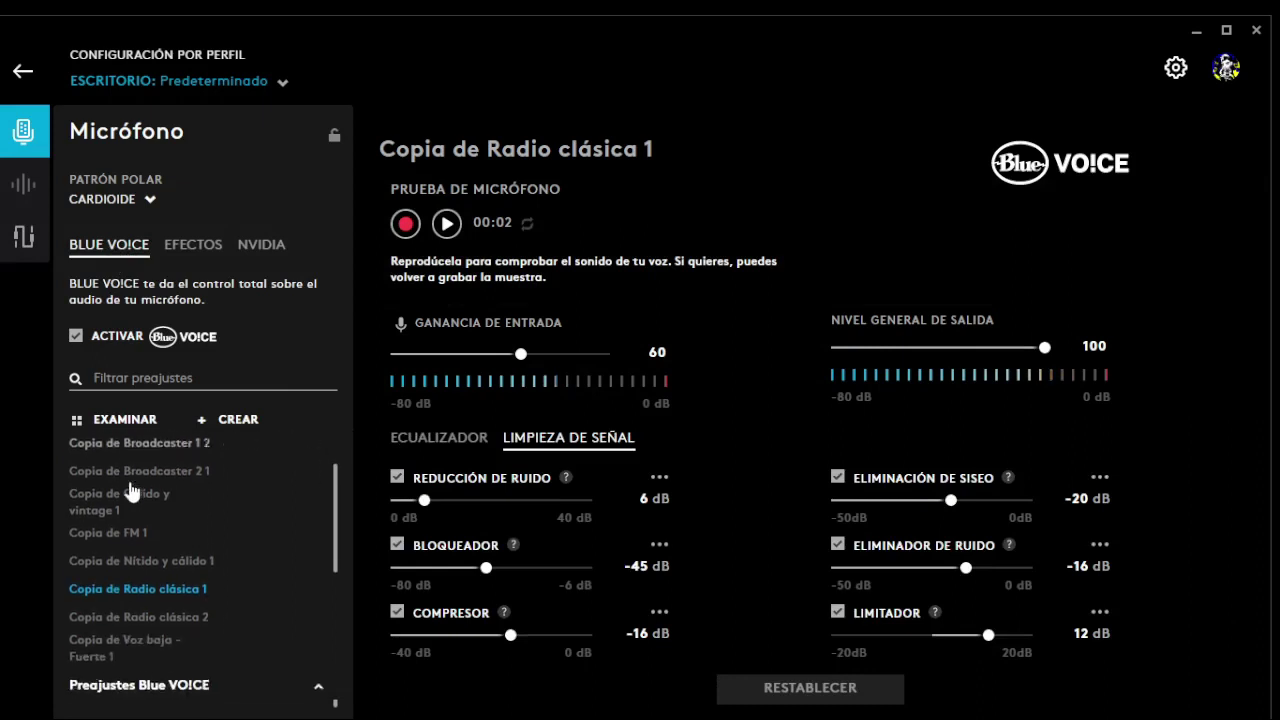
pyautogui.scroll(2, 145, 495)
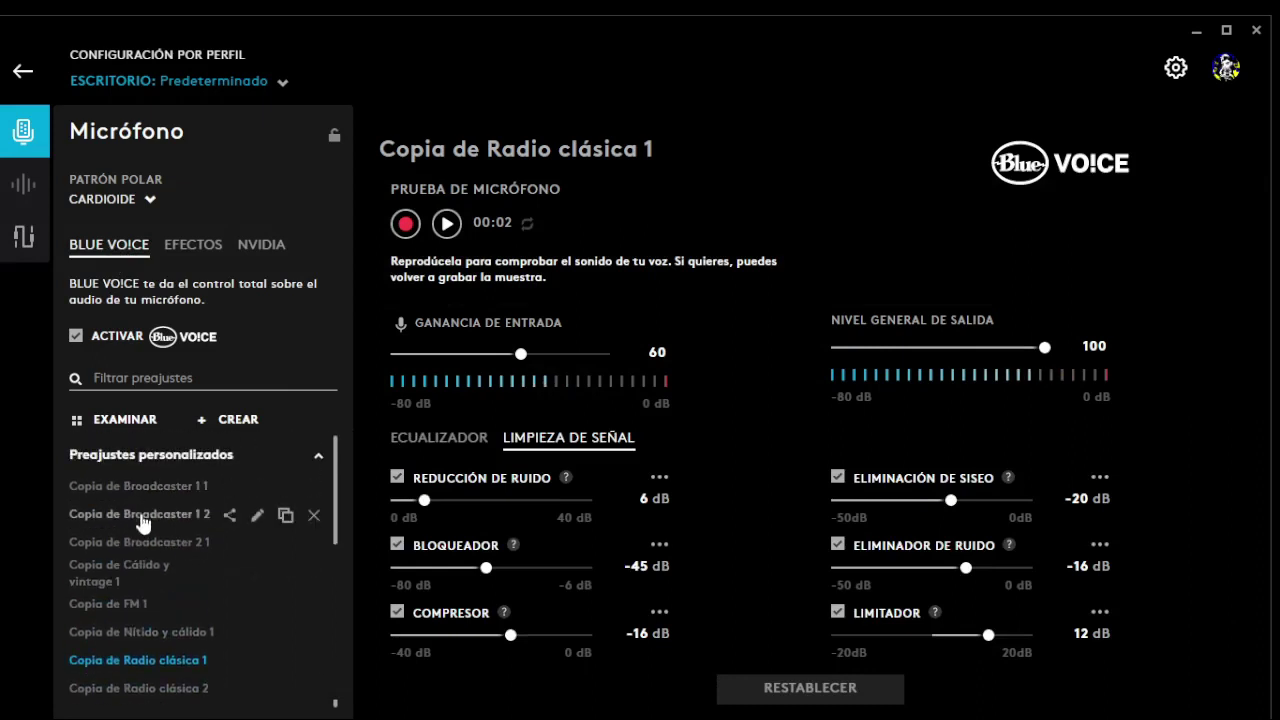
pyautogui.scroll(-2, 148, 535)
pyautogui.scroll(2, 148, 535)
pyautogui.click(134, 427)
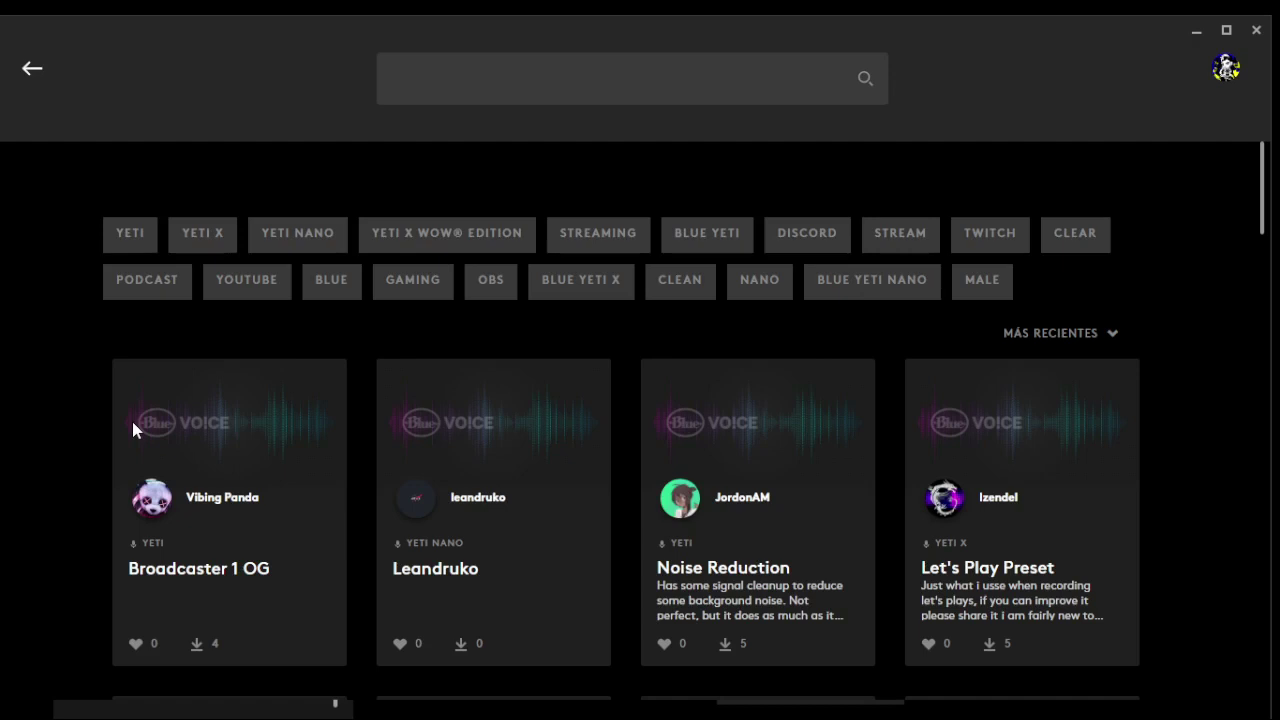
pyautogui.scroll(-1, 90, 550)
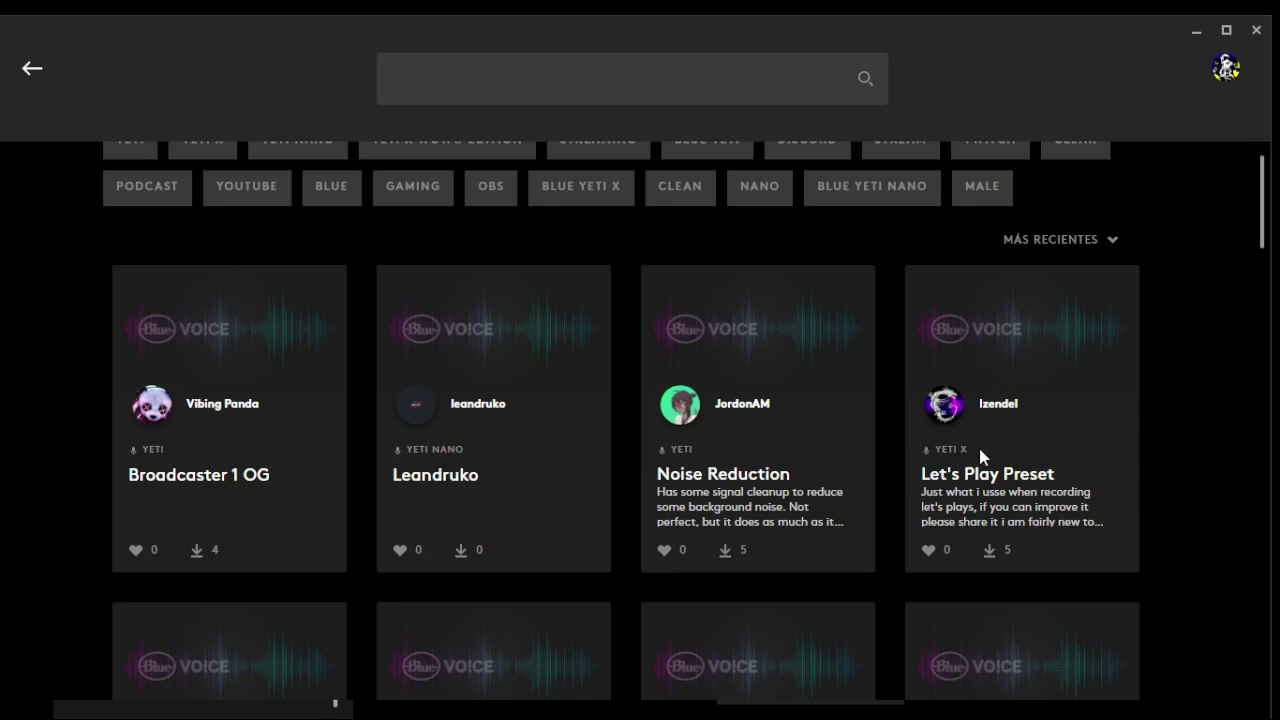
pyautogui.scroll(-2, 1086, 446)
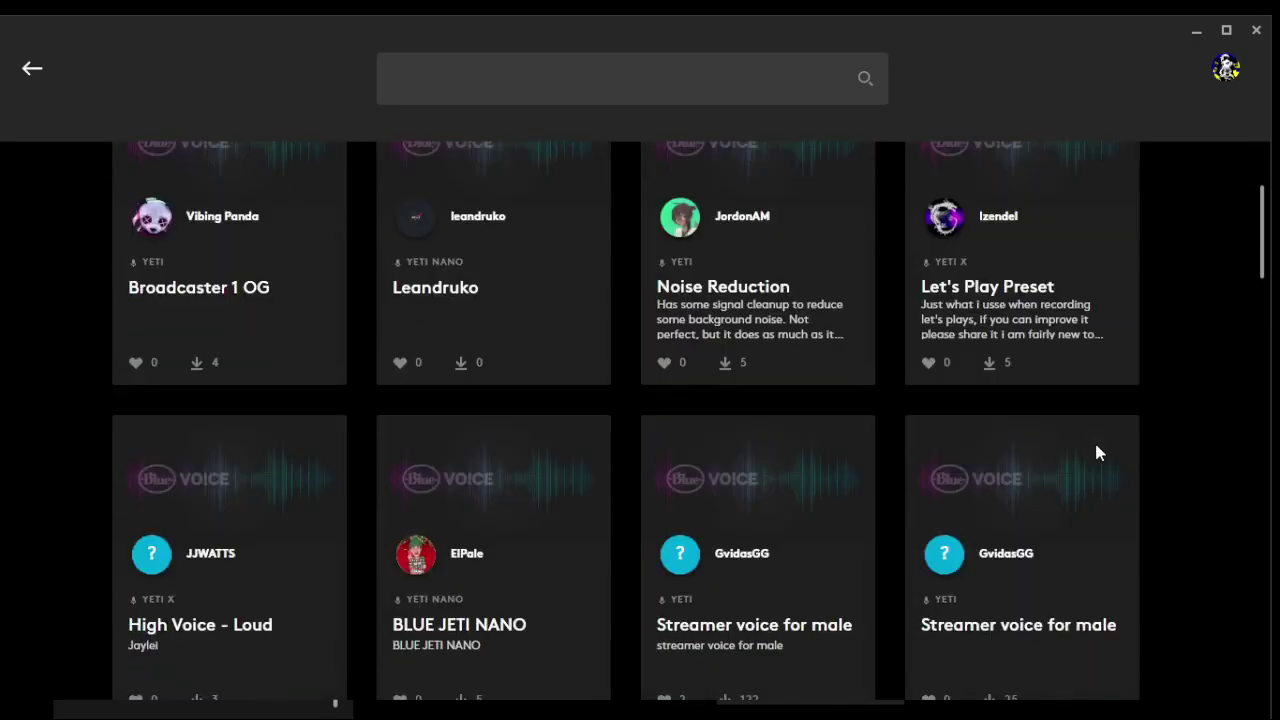
pyautogui.scroll(2, 951, 528)
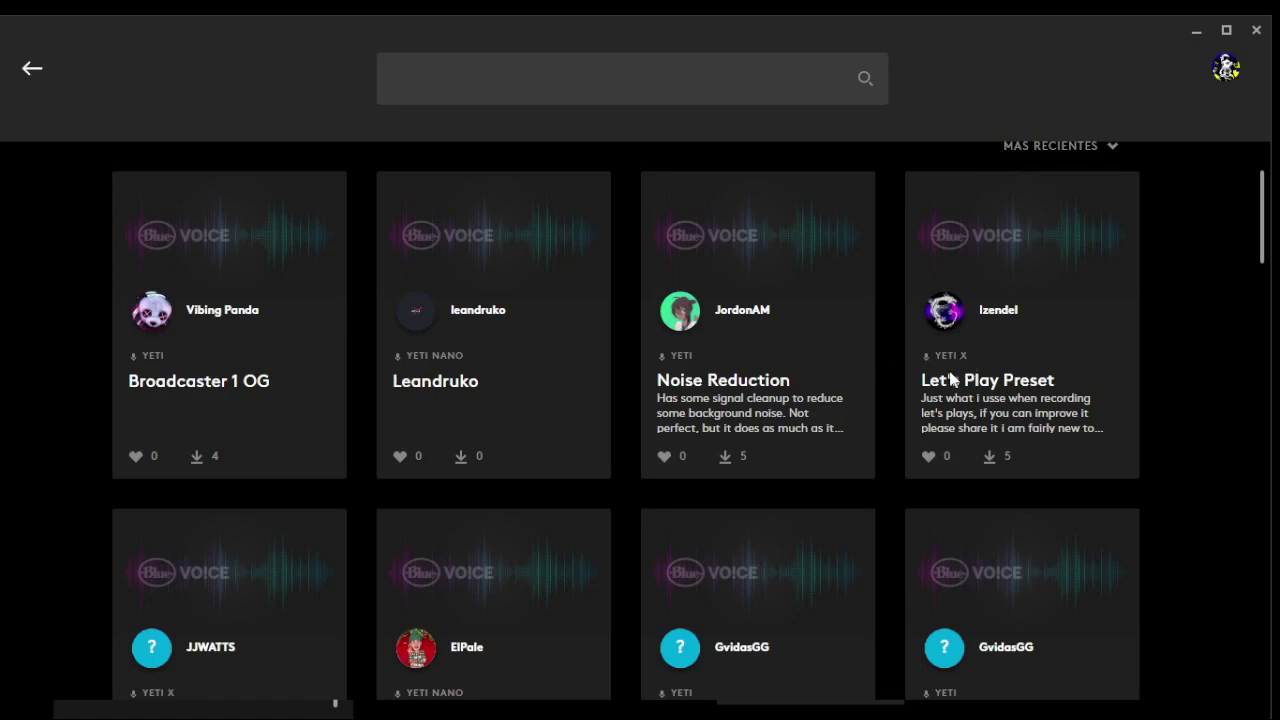
pyautogui.scroll(2, 950, 375)
pyautogui.scroll(-2, 298, 465)
pyautogui.scroll(-2, 814, 529)
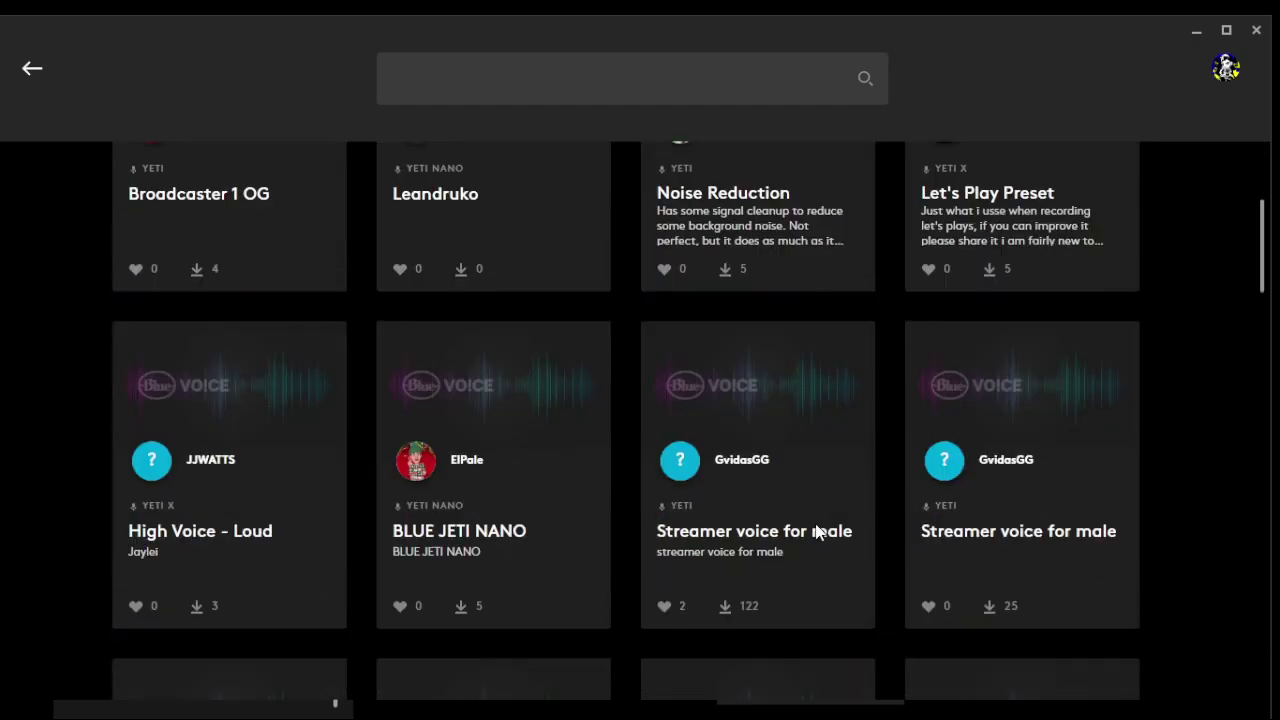
pyautogui.scroll(4, 815, 532)
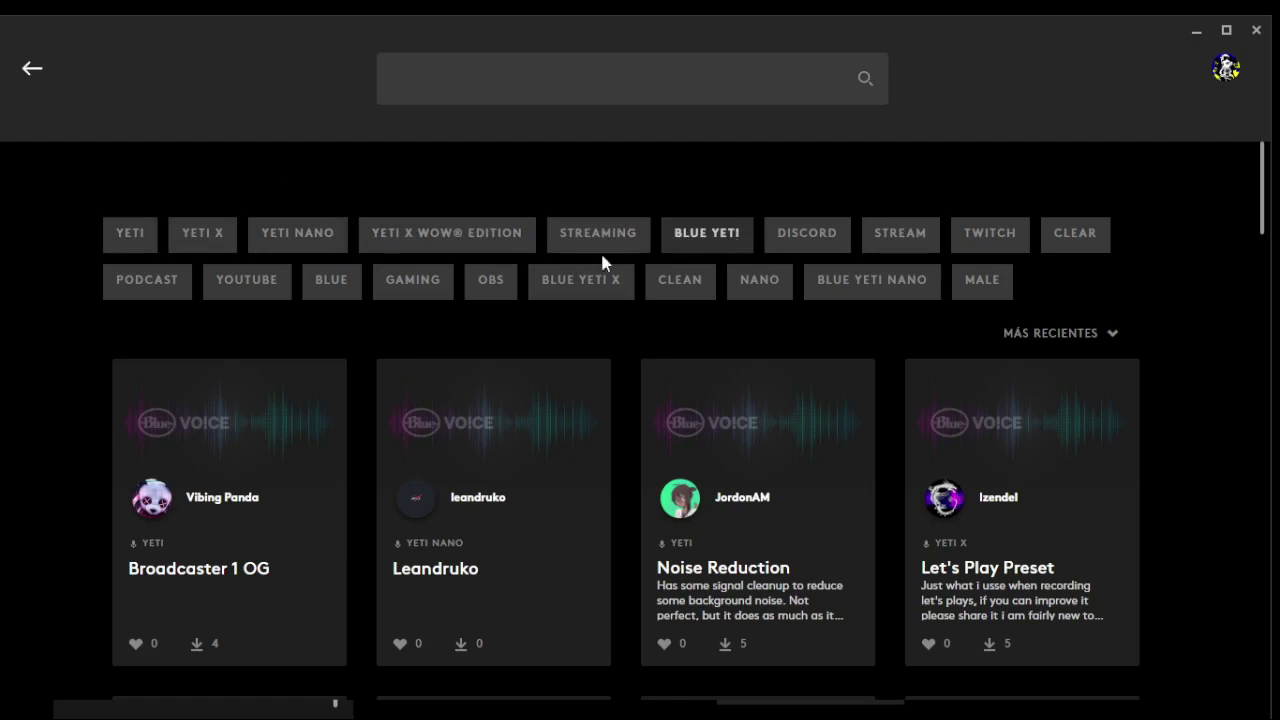
# Filter the community presets by the YETI NANO tag and examine the matching recent entries
pyautogui.click(298, 234)
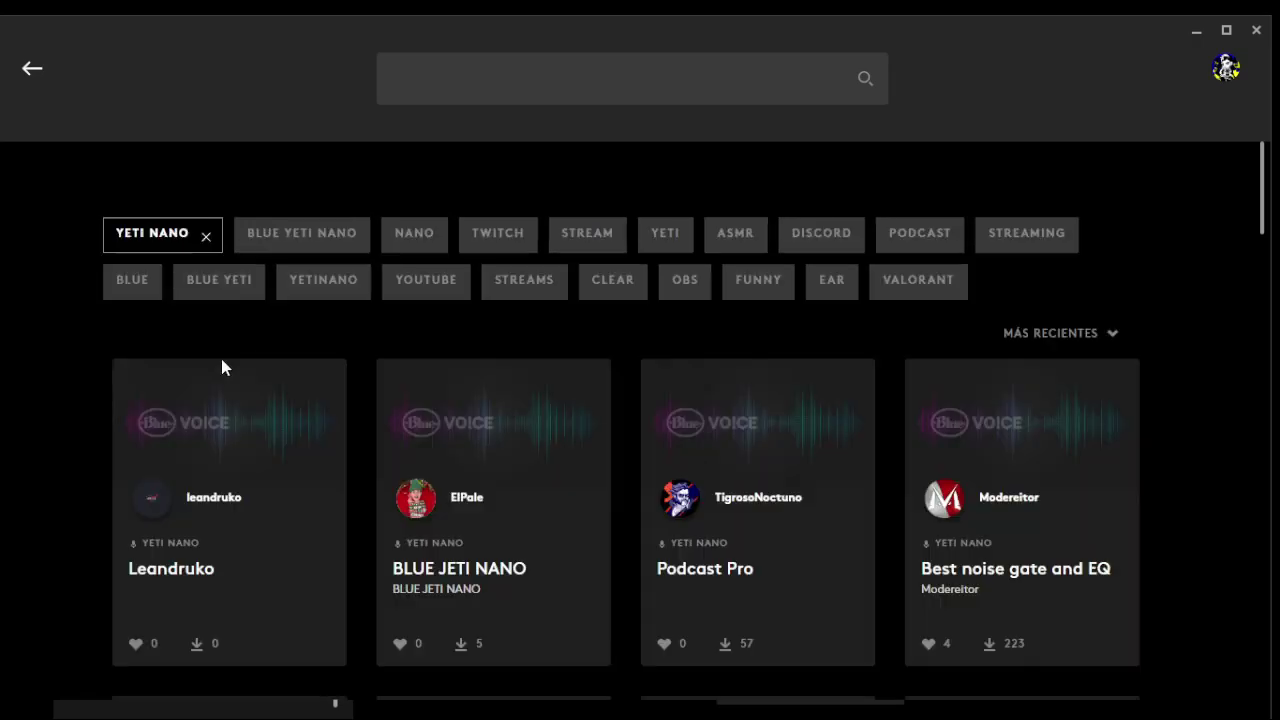
pyautogui.scroll(-3, 101, 443)
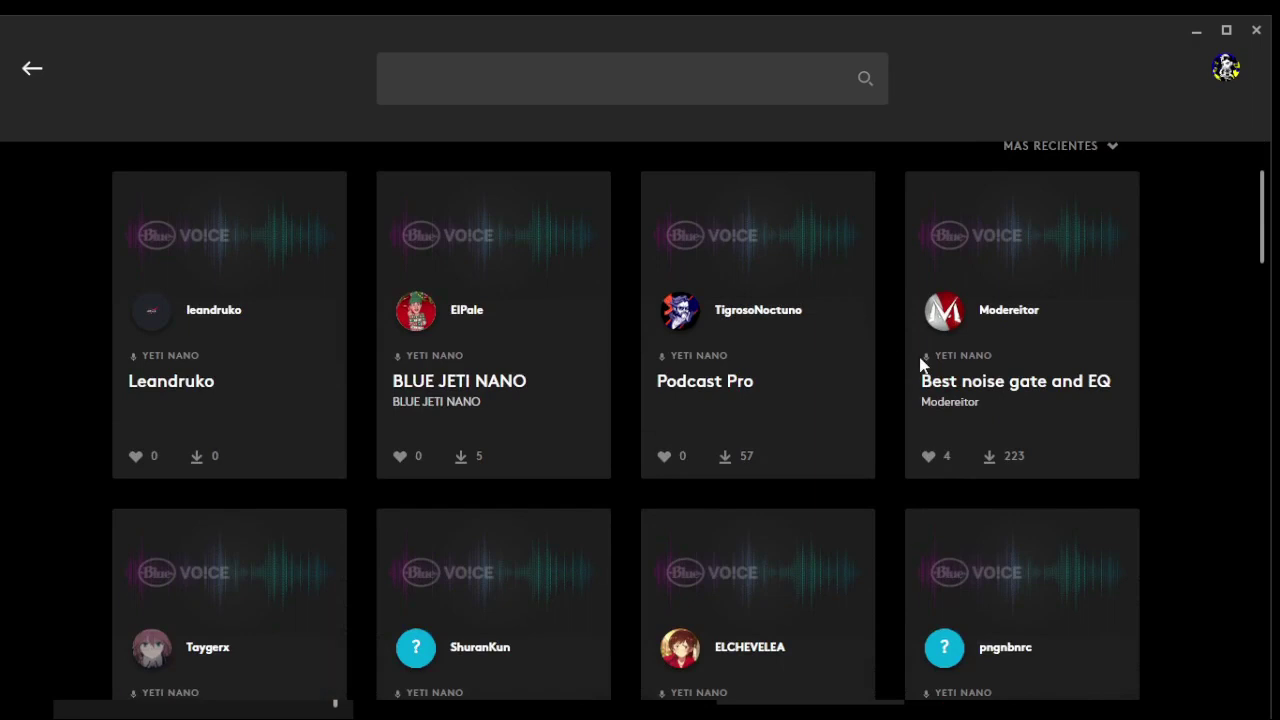
pyautogui.scroll(-7, 82, 441)
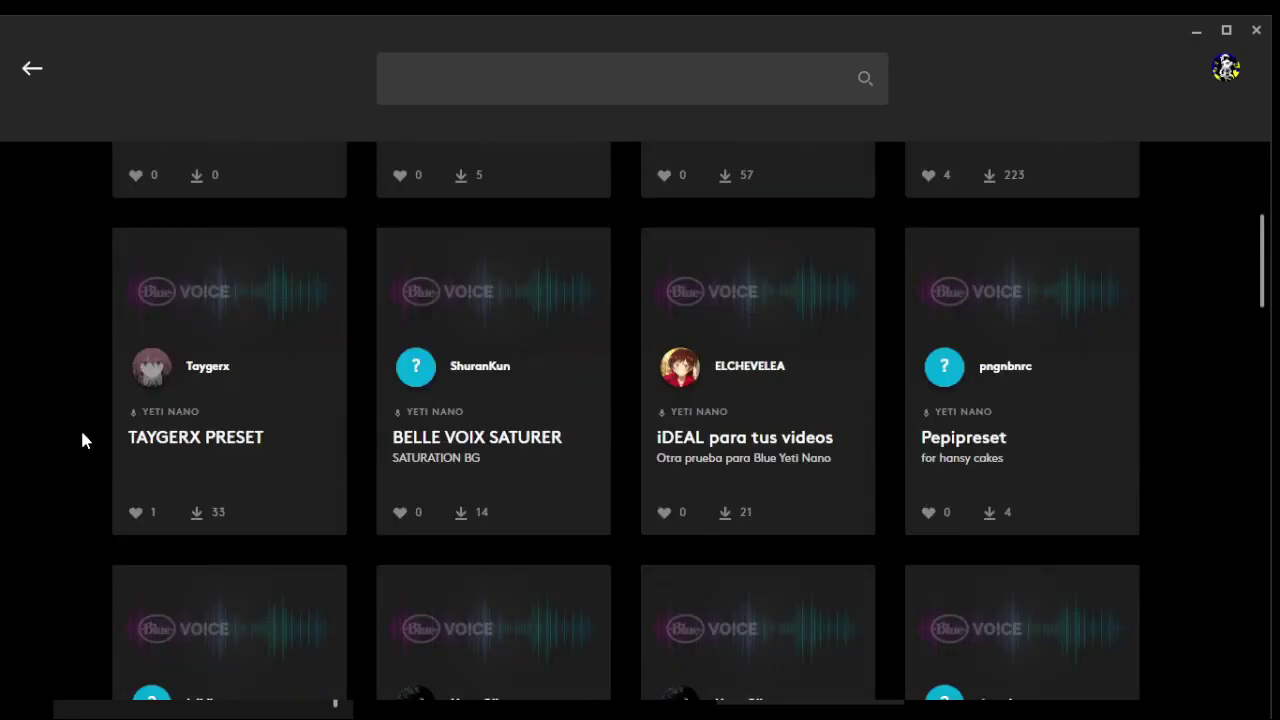
pyautogui.scroll(-6, 82, 441)
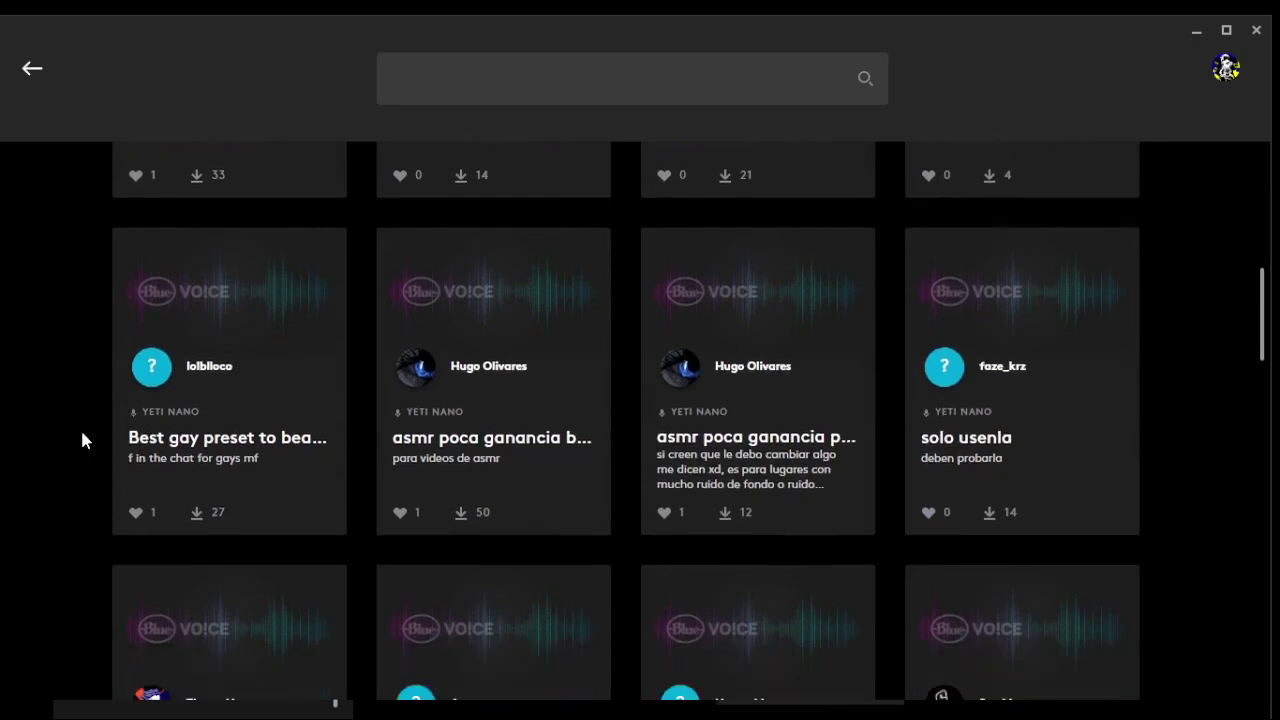
pyautogui.scroll(7, 82, 441)
pyautogui.scroll(8, 82, 441)
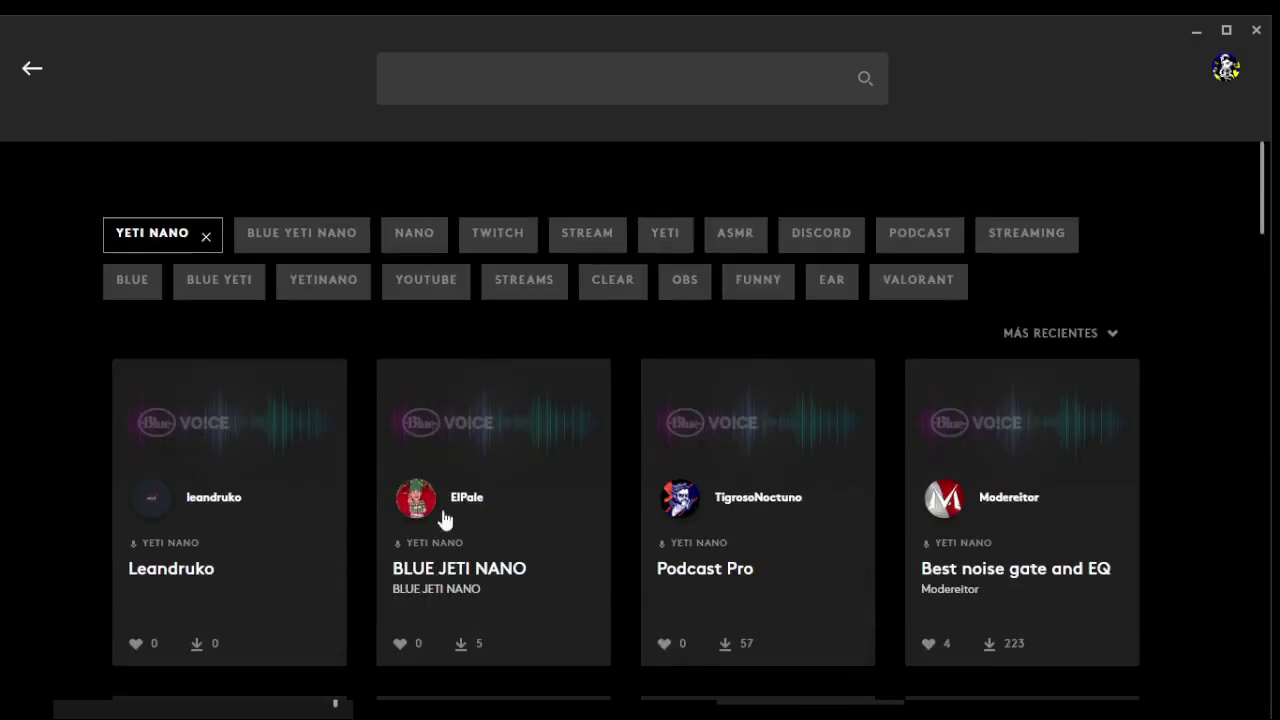
# Sort the Yeti Nano presets by MÁS POPULARES and download Yeti Nano - LessReduceNoise and Yeti Nano - Discord/Broadcast Settings
pyautogui.click(1110, 335)
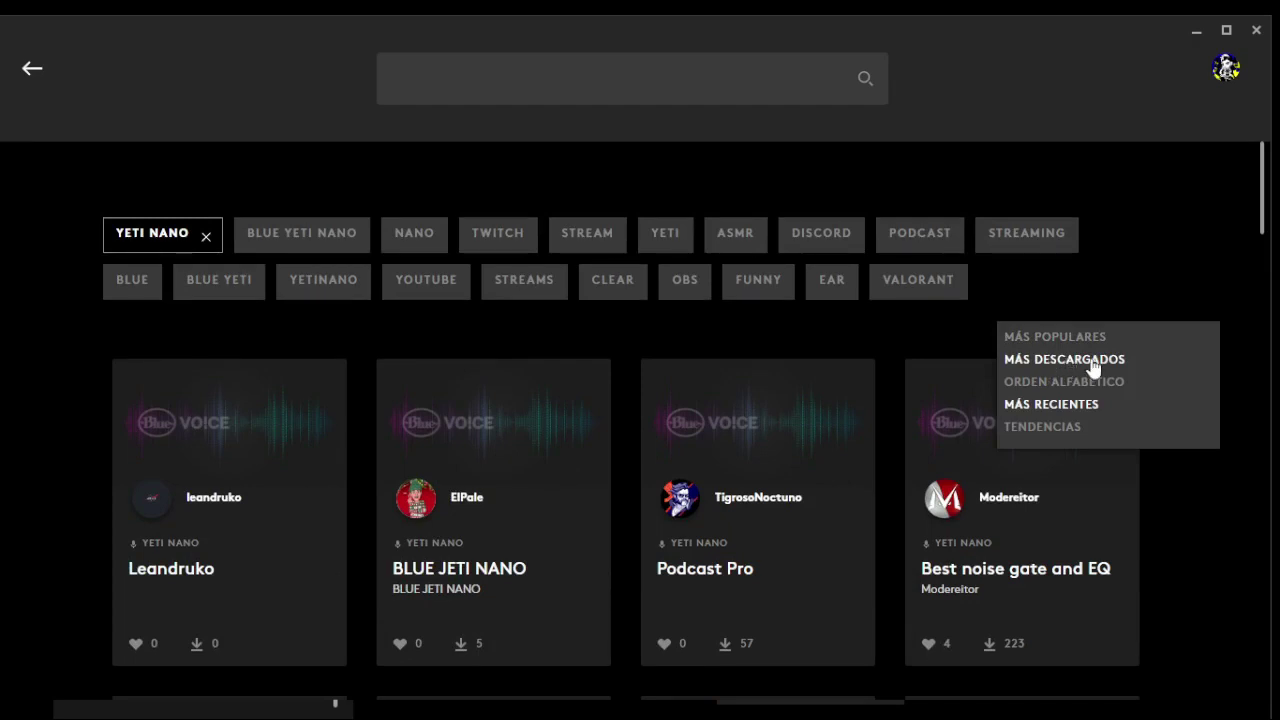
pyautogui.click(1037, 340)
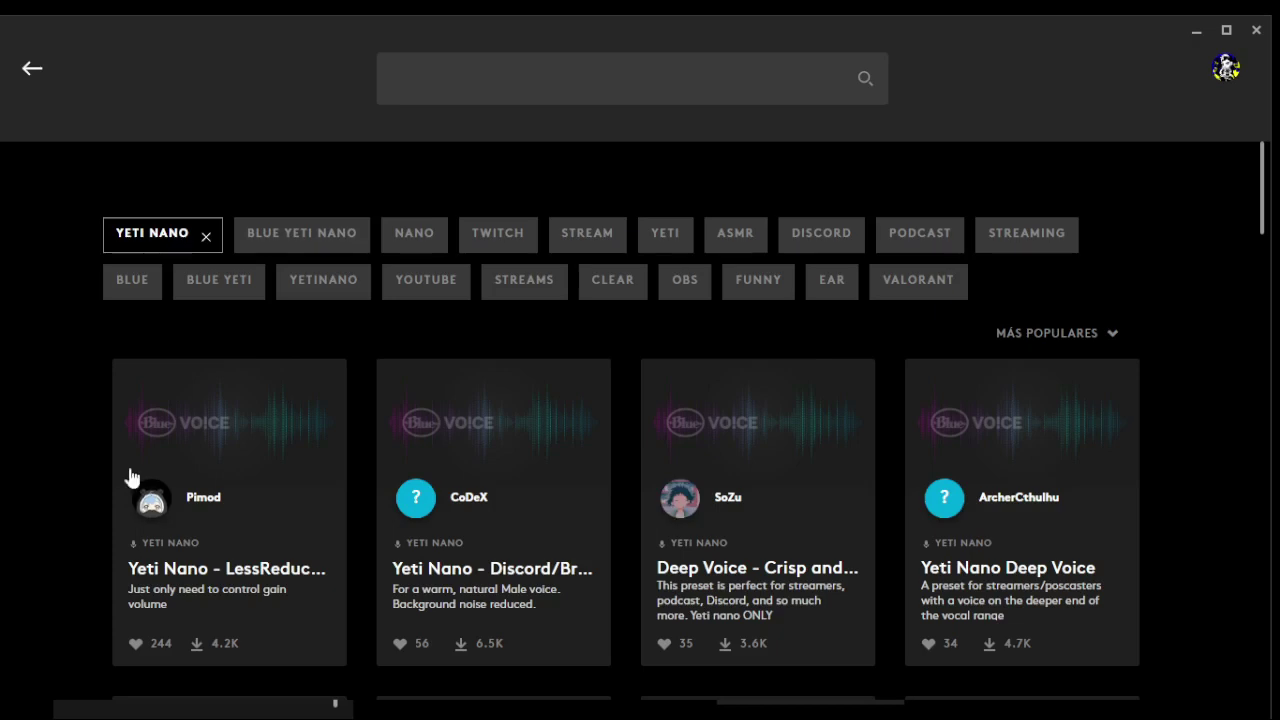
pyautogui.scroll(-1, 125, 500)
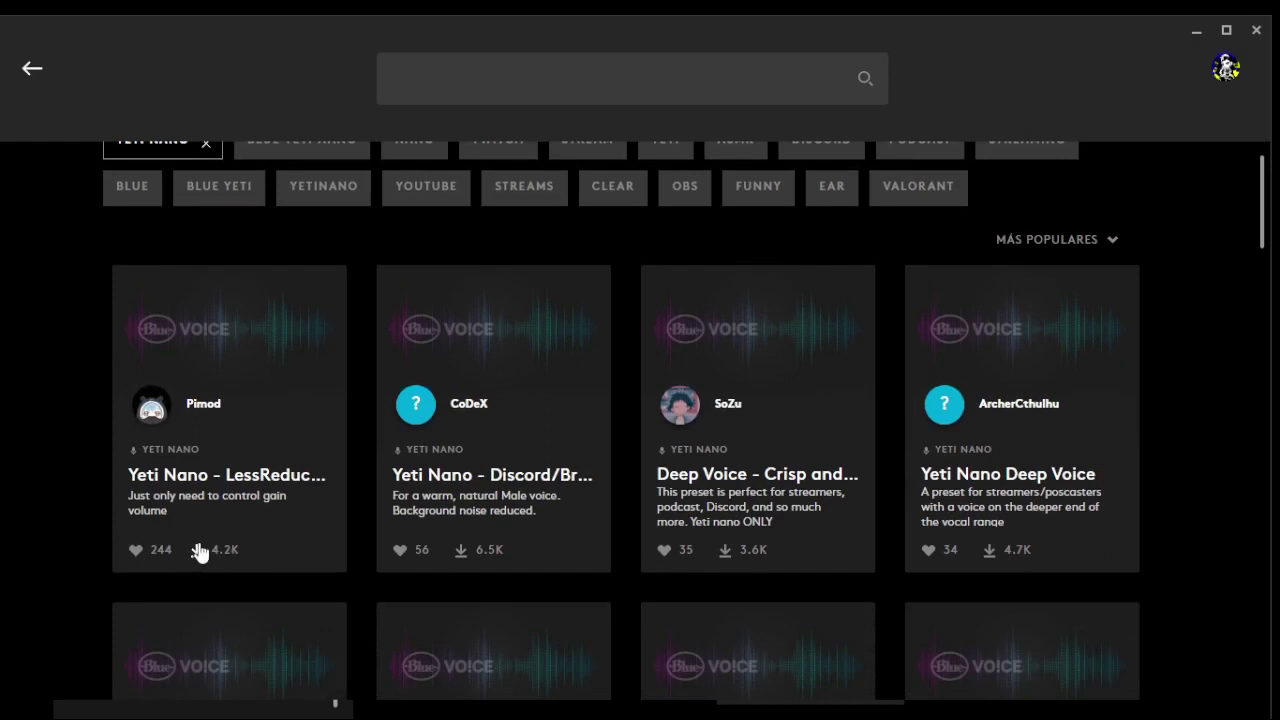
pyautogui.click(432, 565)
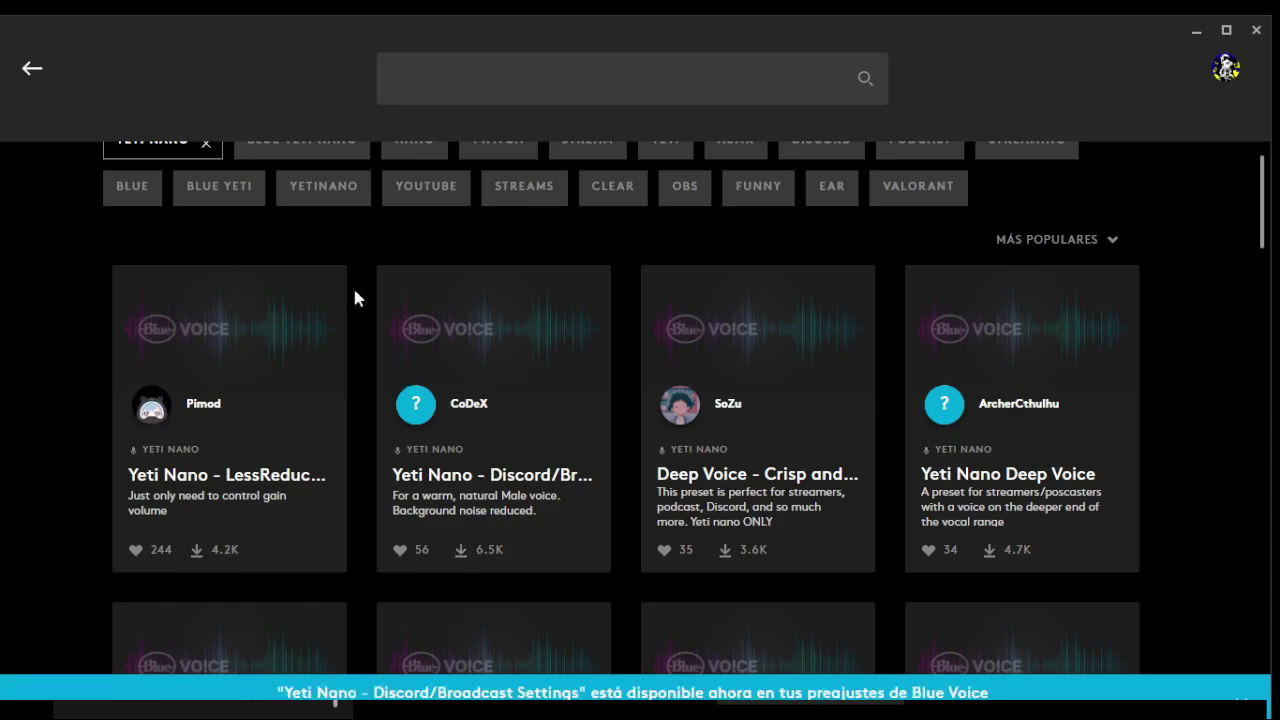
# Remove the YETI NANO filter and examine the most popular community presets for all microphones
pyautogui.scroll(1, 137, 267)
pyautogui.scroll(1, 137, 267)
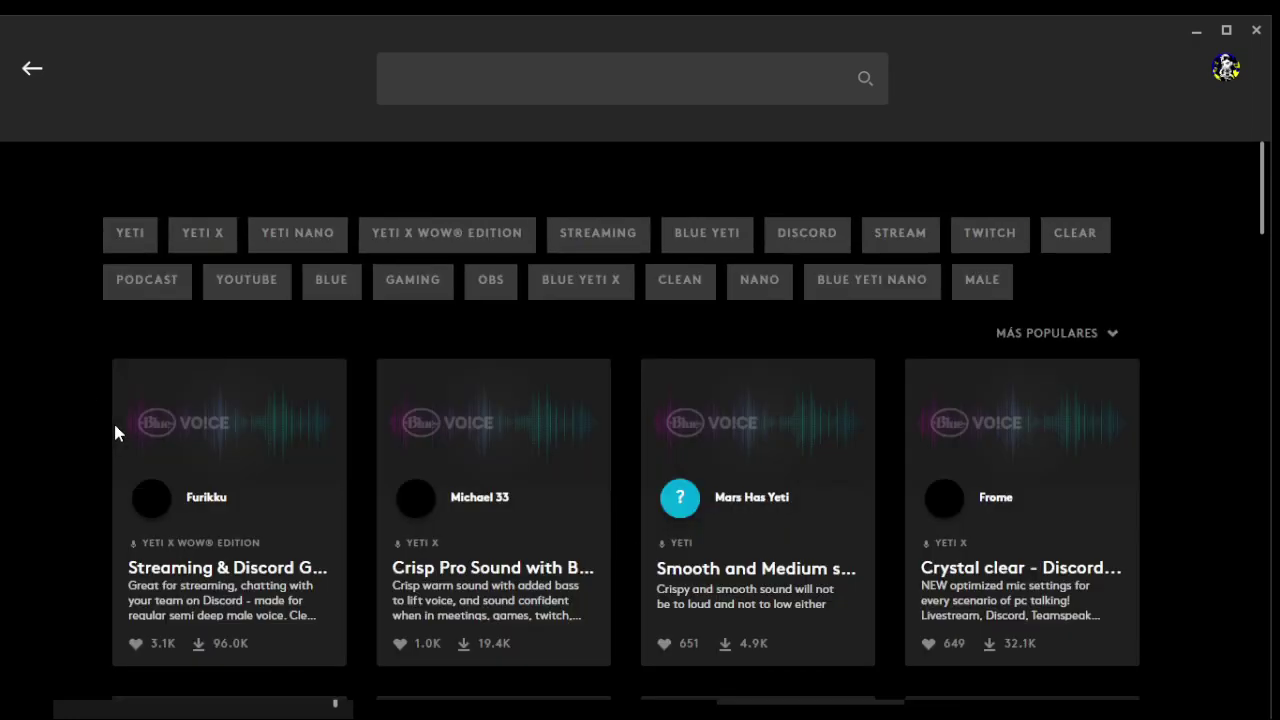
pyautogui.scroll(-1, 115, 432)
pyautogui.scroll(-3, 122, 507)
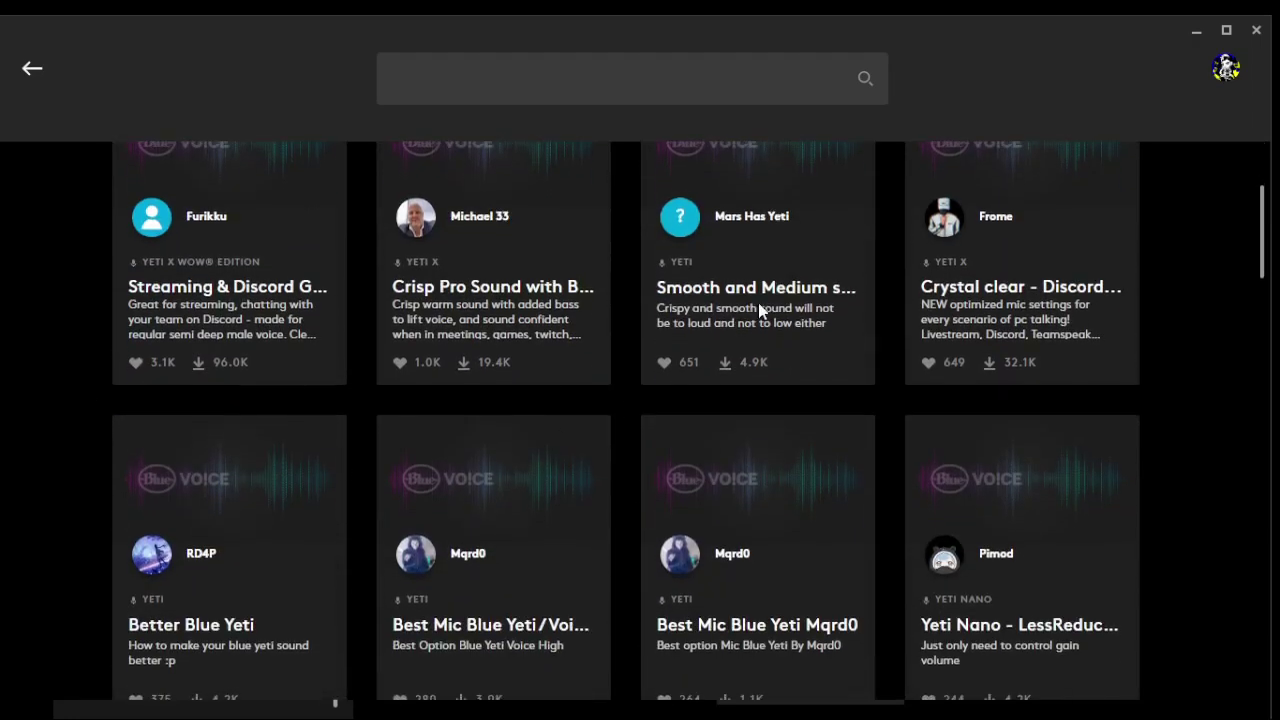
pyautogui.scroll(4, 811, 380)
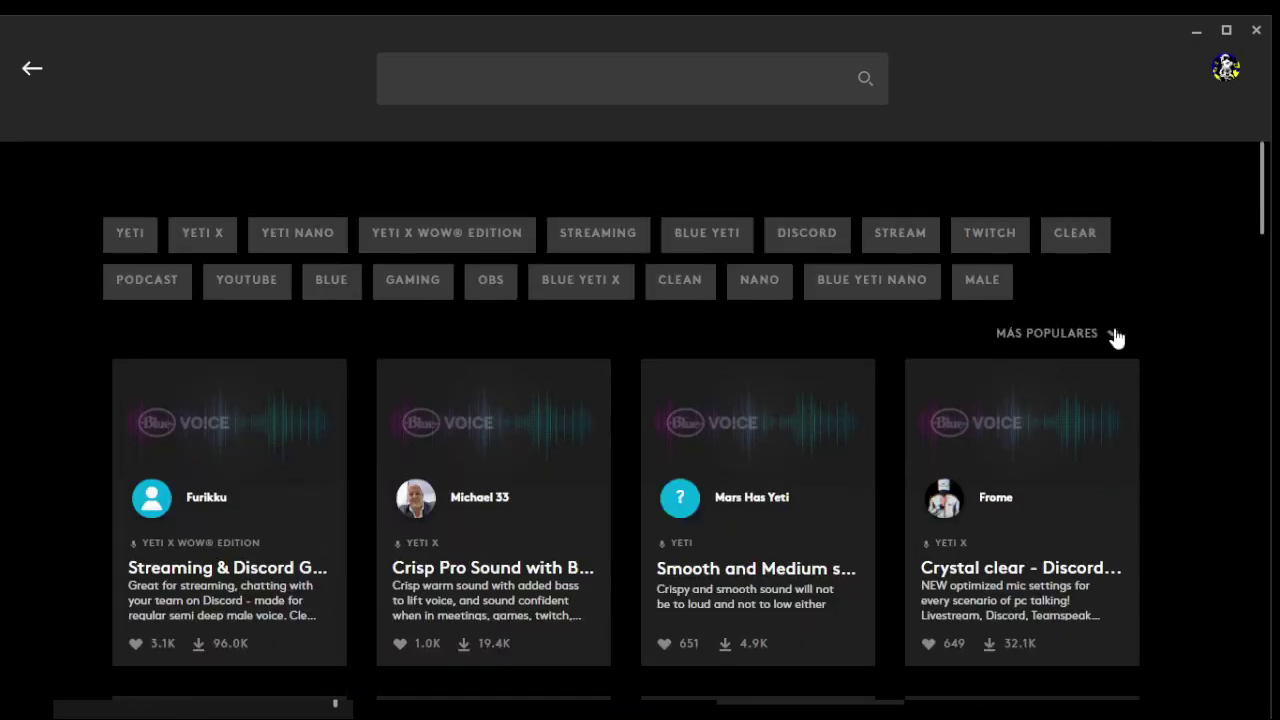
# Sort the community presets by MÁS RECIENTES, download the Leandruko preset, and return to the microphone settings
pyautogui.click(1114, 336)
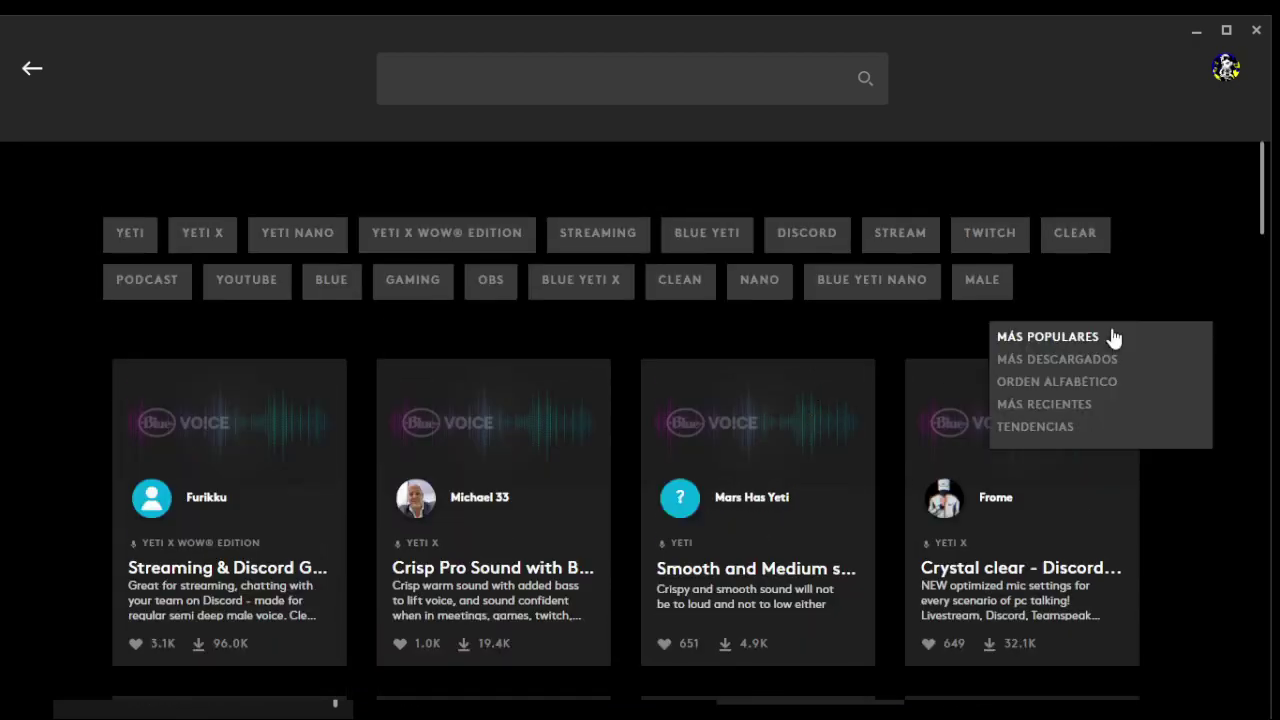
pyautogui.click(1045, 410)
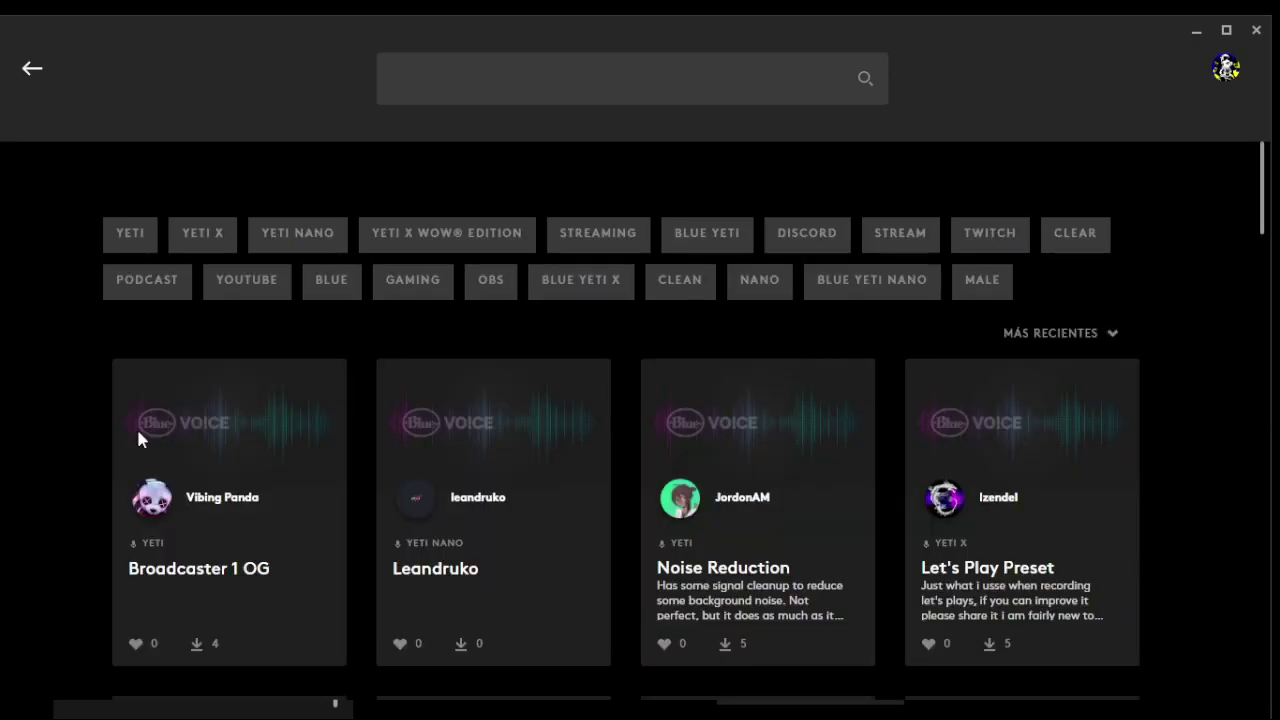
pyautogui.scroll(-1, 118, 490)
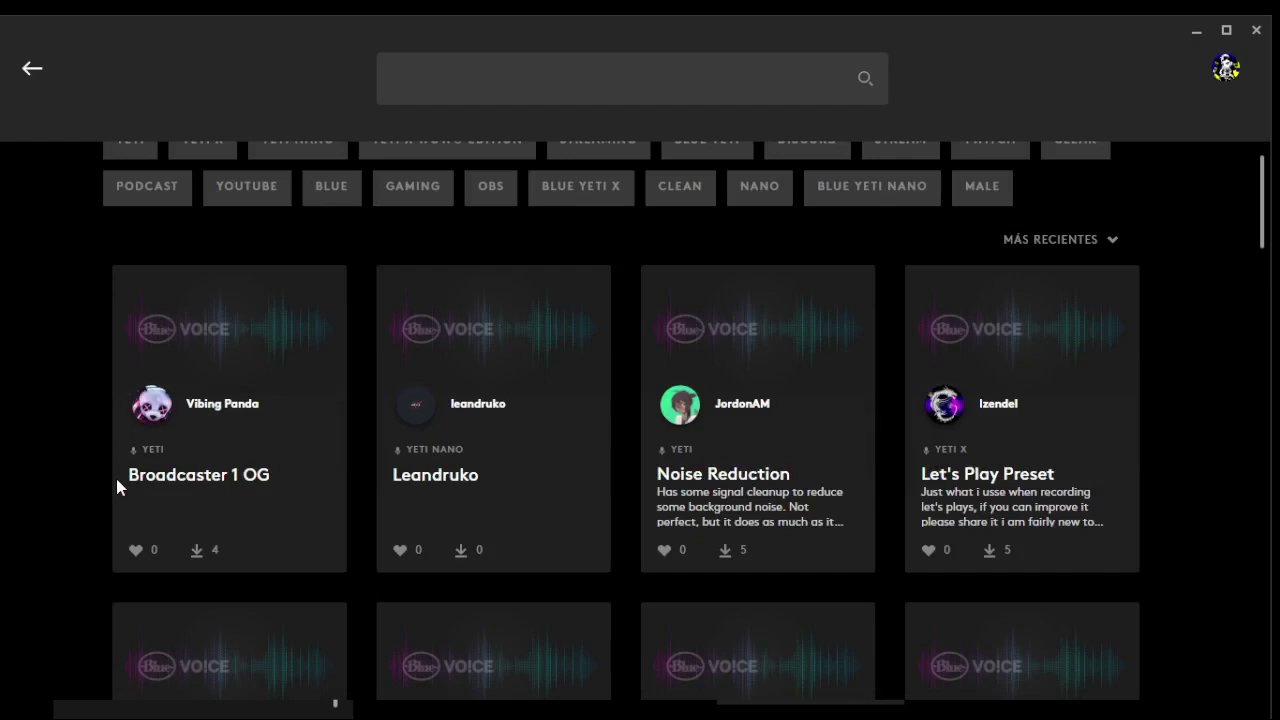
pyautogui.scroll(-1, 549, 540)
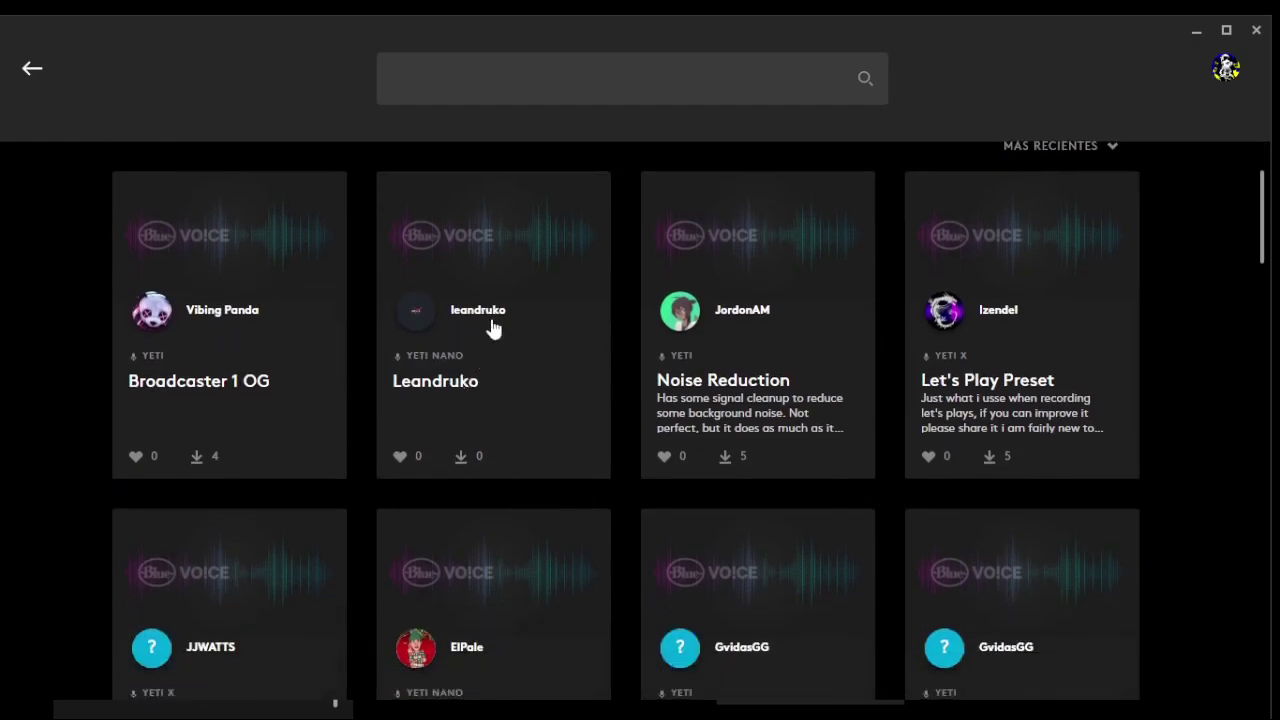
pyautogui.click(462, 457)
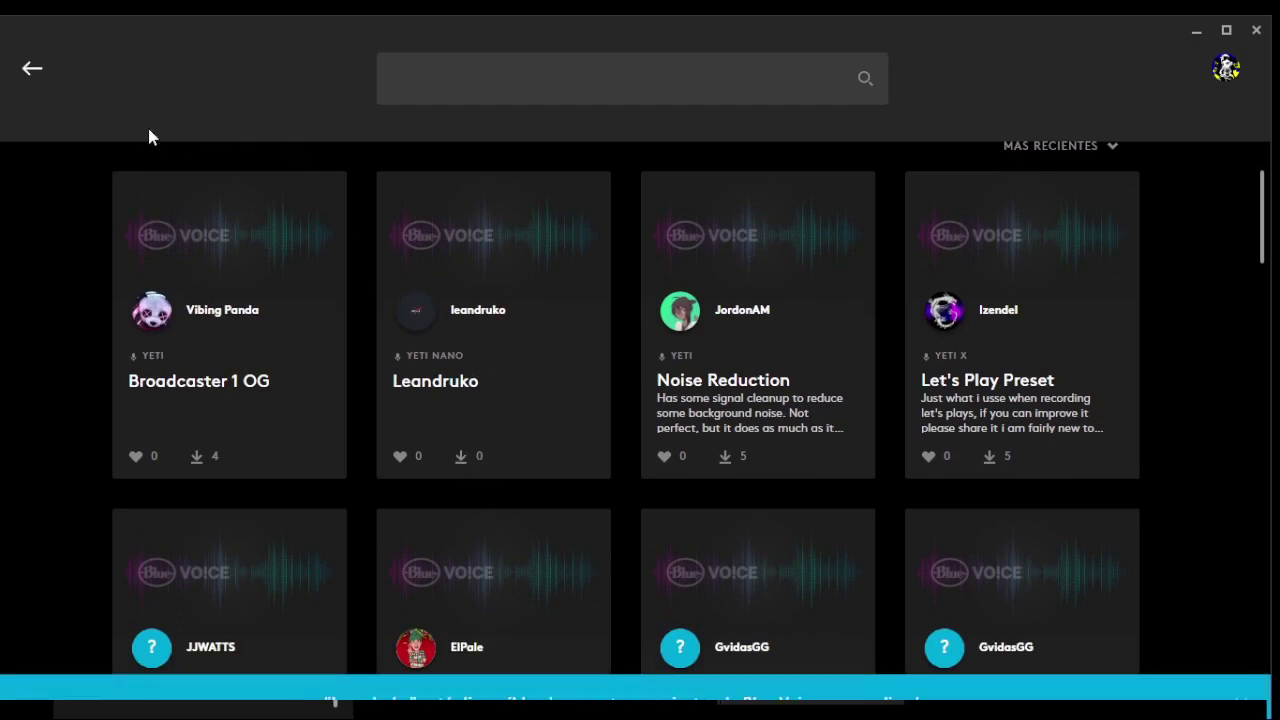
pyautogui.click(30, 70)
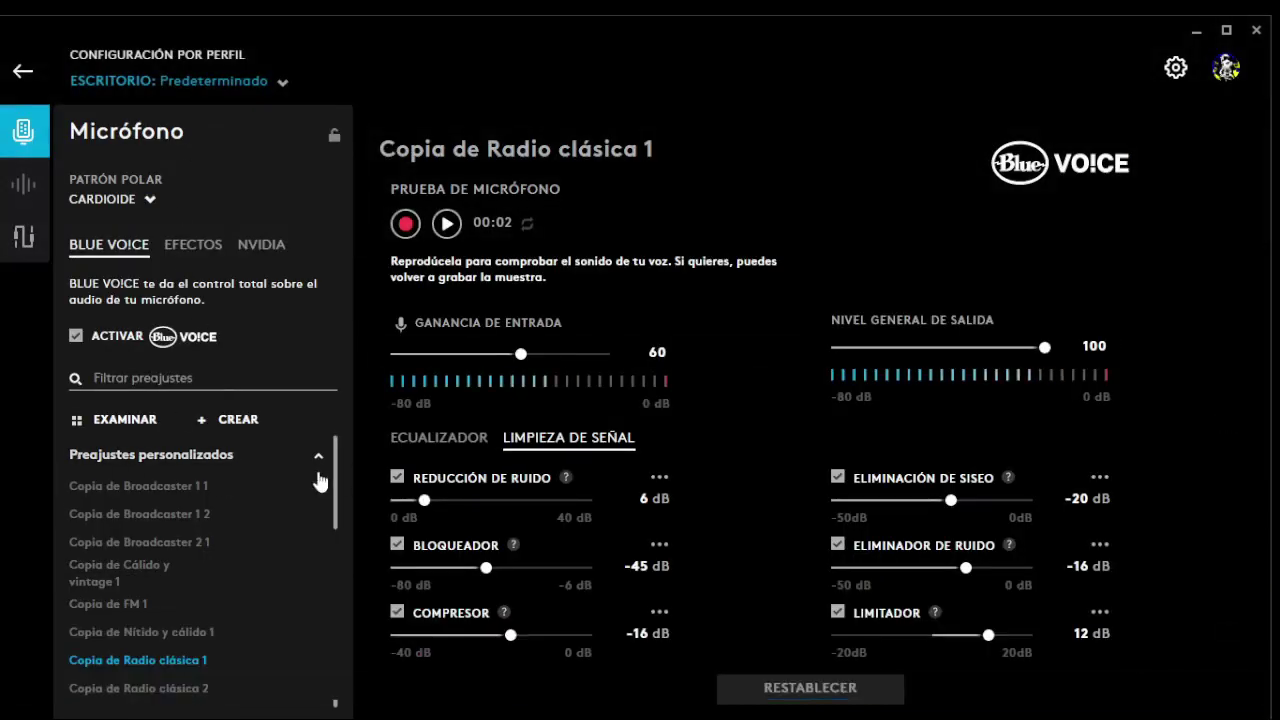
# Load the downloaded presets Yeti Nano - LessReduceNoise, Yeti Nano - Discord/Broadcast Settings and Leandruko in turn to compare their settings
pyautogui.scroll(-1, 294, 510)
pyautogui.scroll(1, 250, 540)
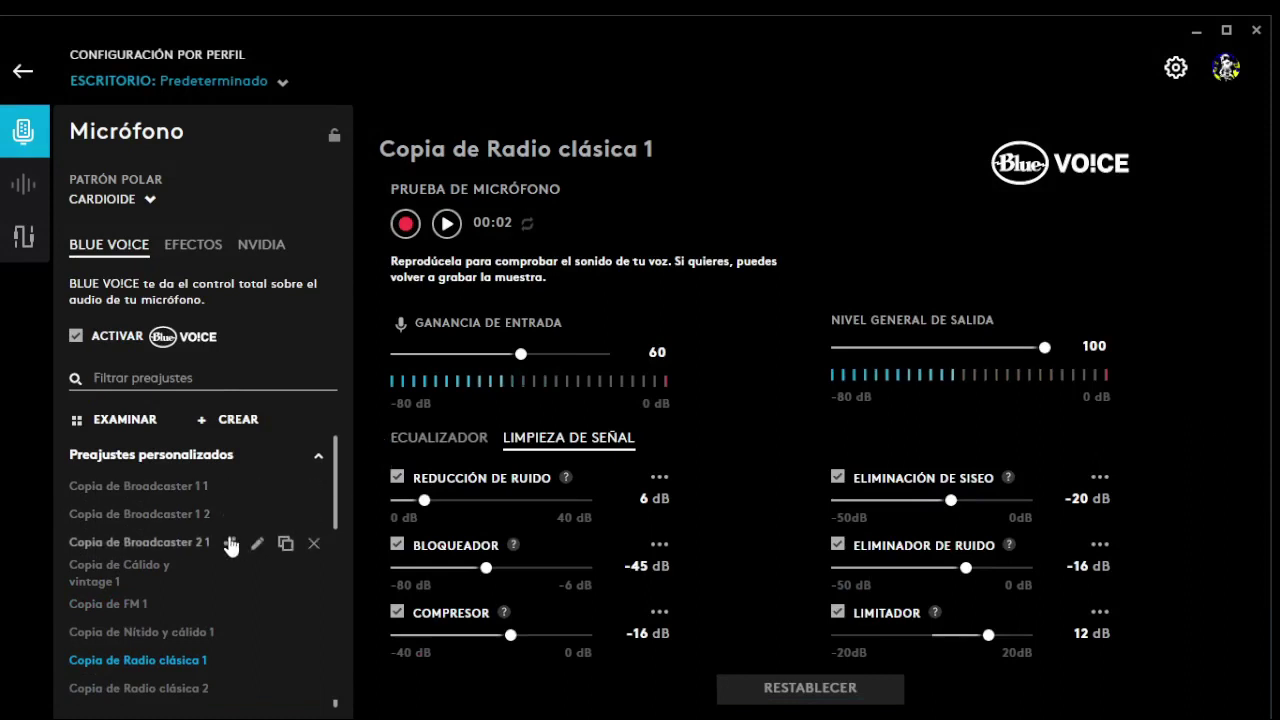
pyautogui.scroll(-5, 161, 576)
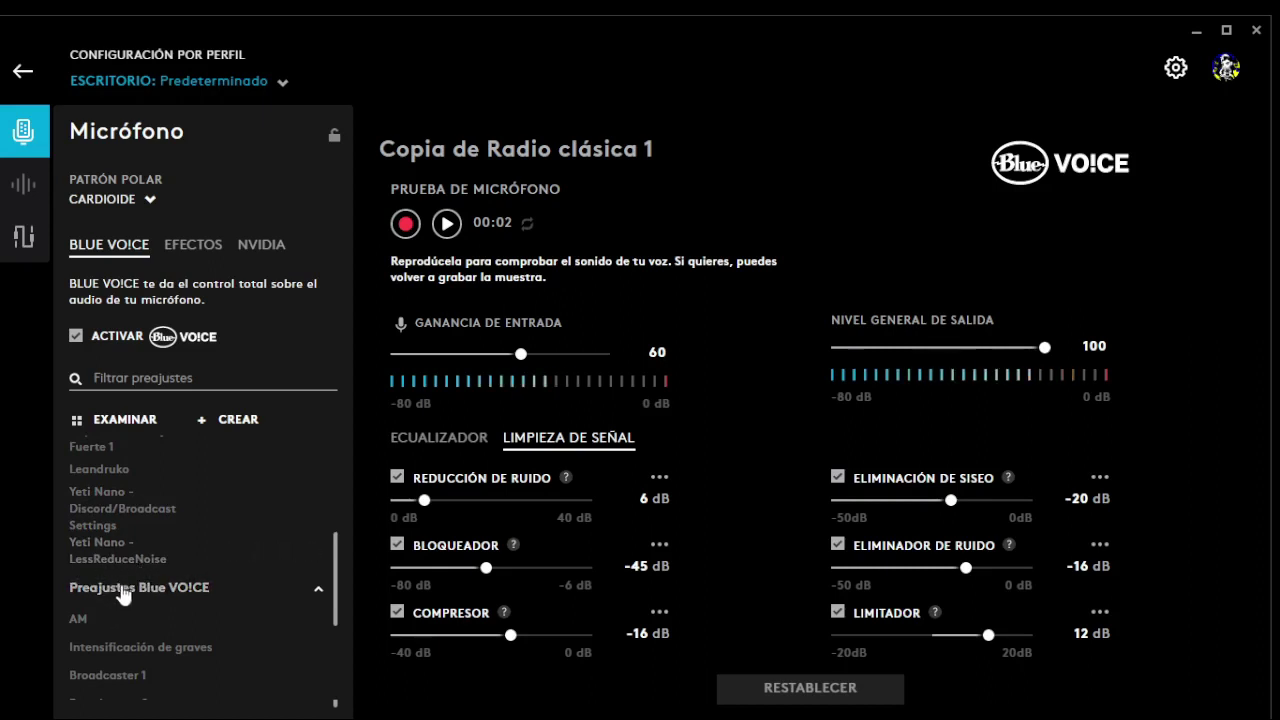
pyautogui.scroll(2, 117, 600)
pyautogui.scroll(-2, 114, 595)
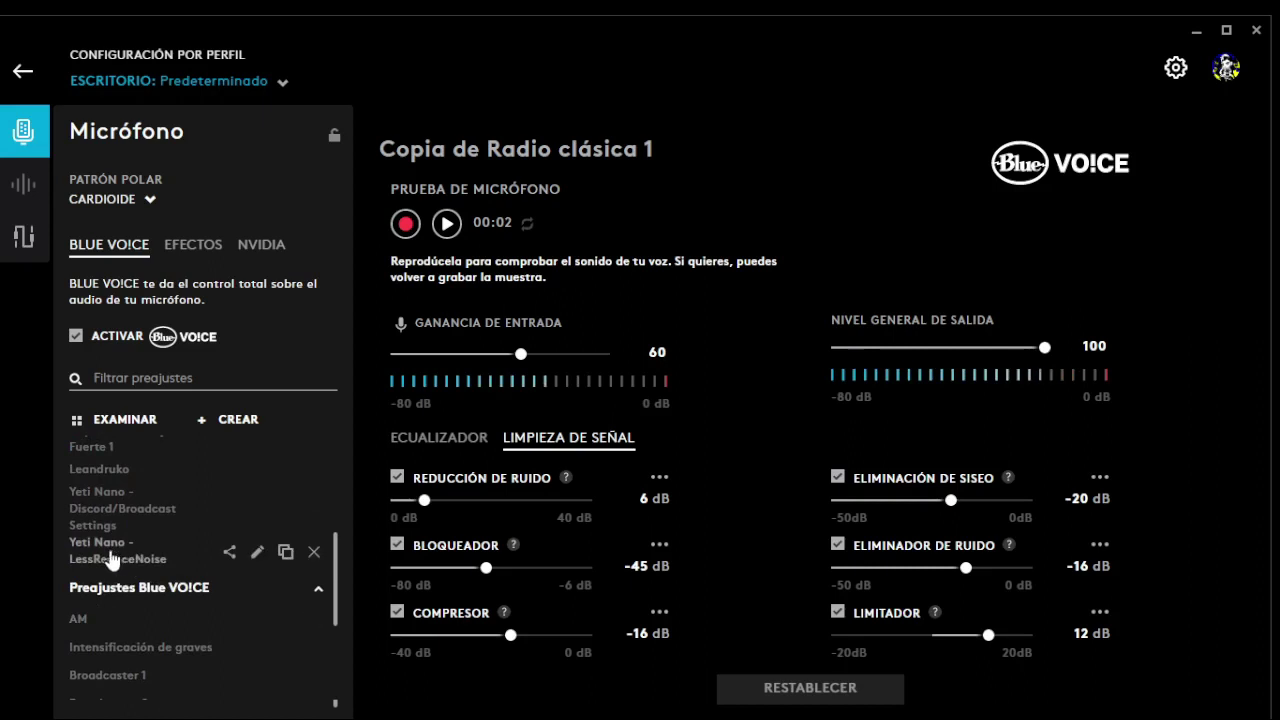
pyautogui.click(111, 558)
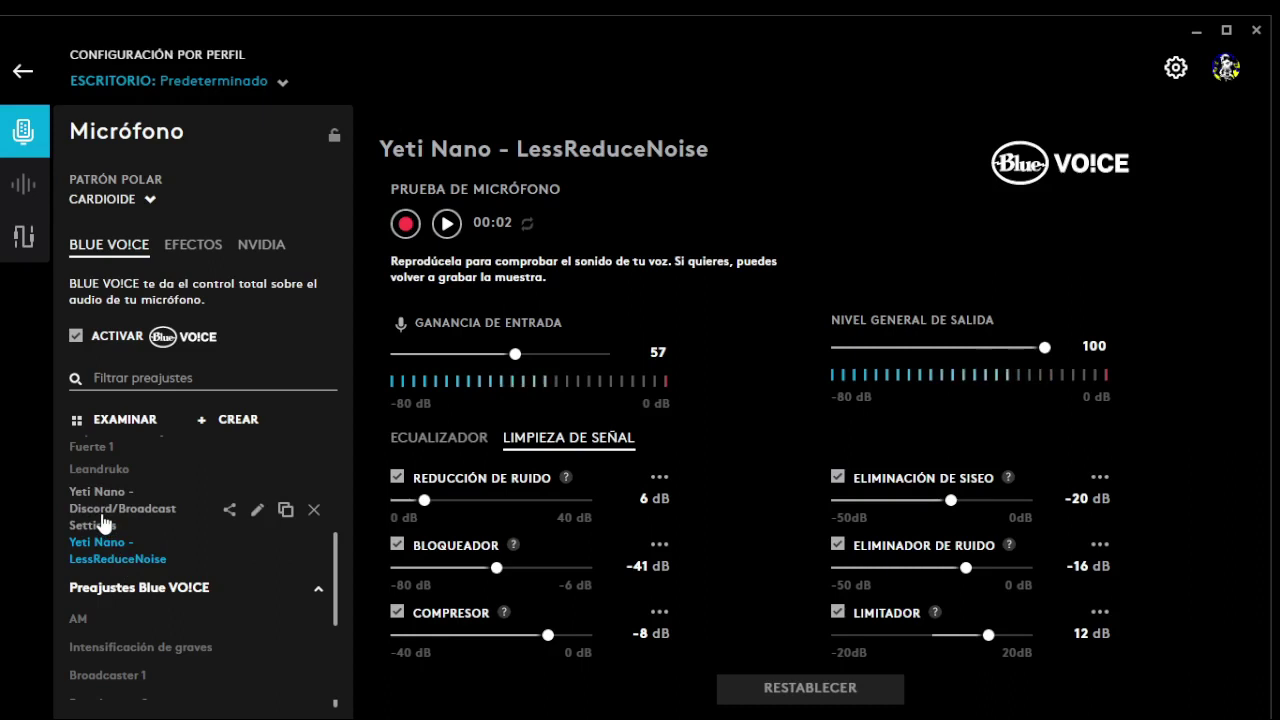
pyautogui.click(110, 520)
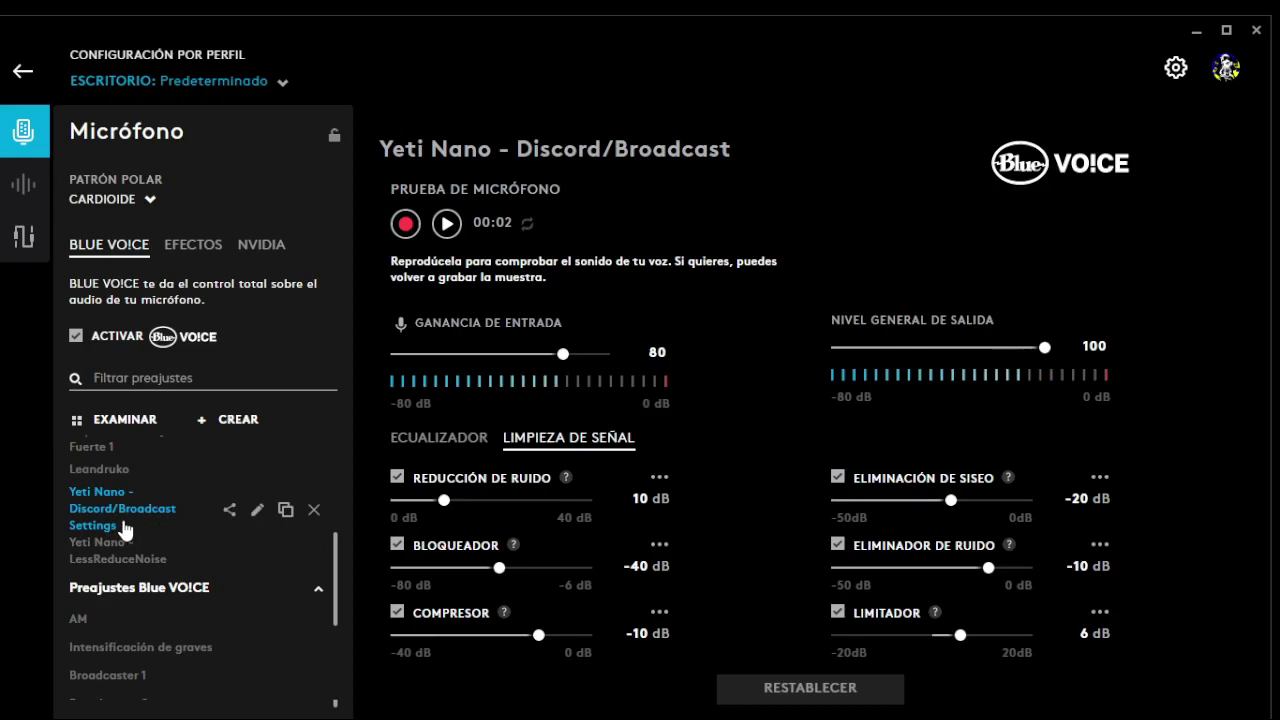
pyautogui.click(100, 469)
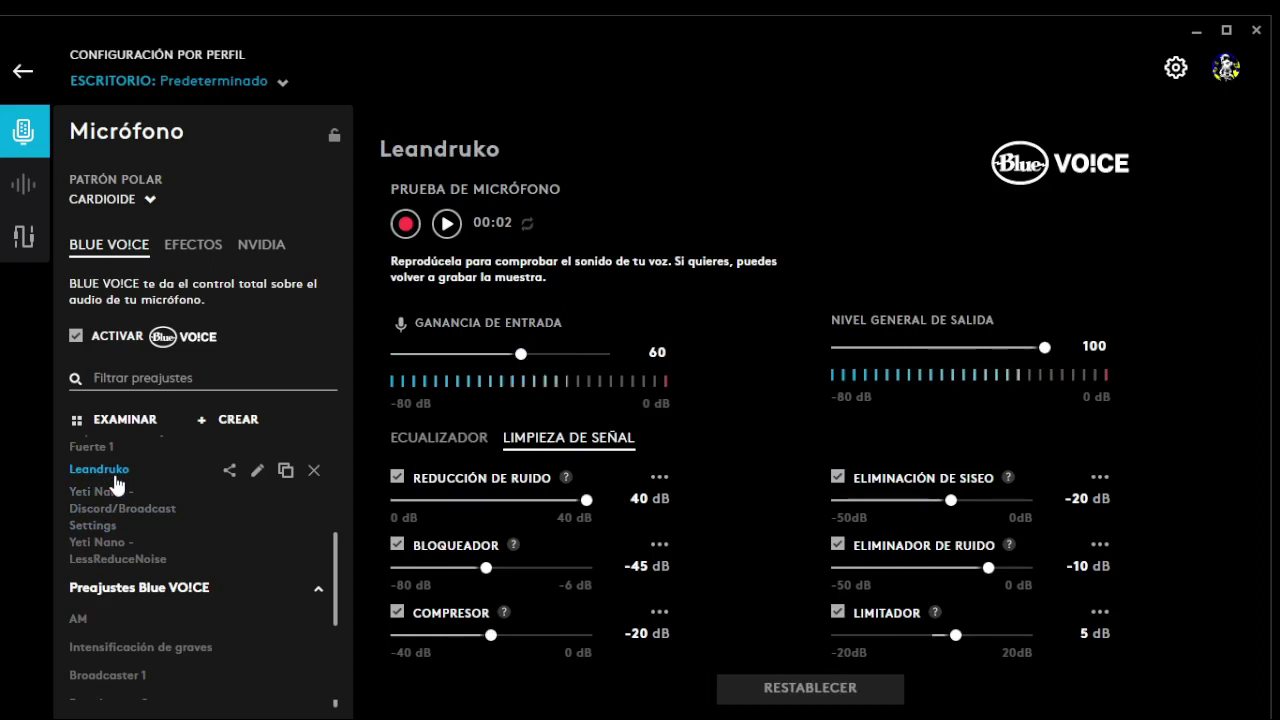
pyautogui.scroll(2, 116, 490)
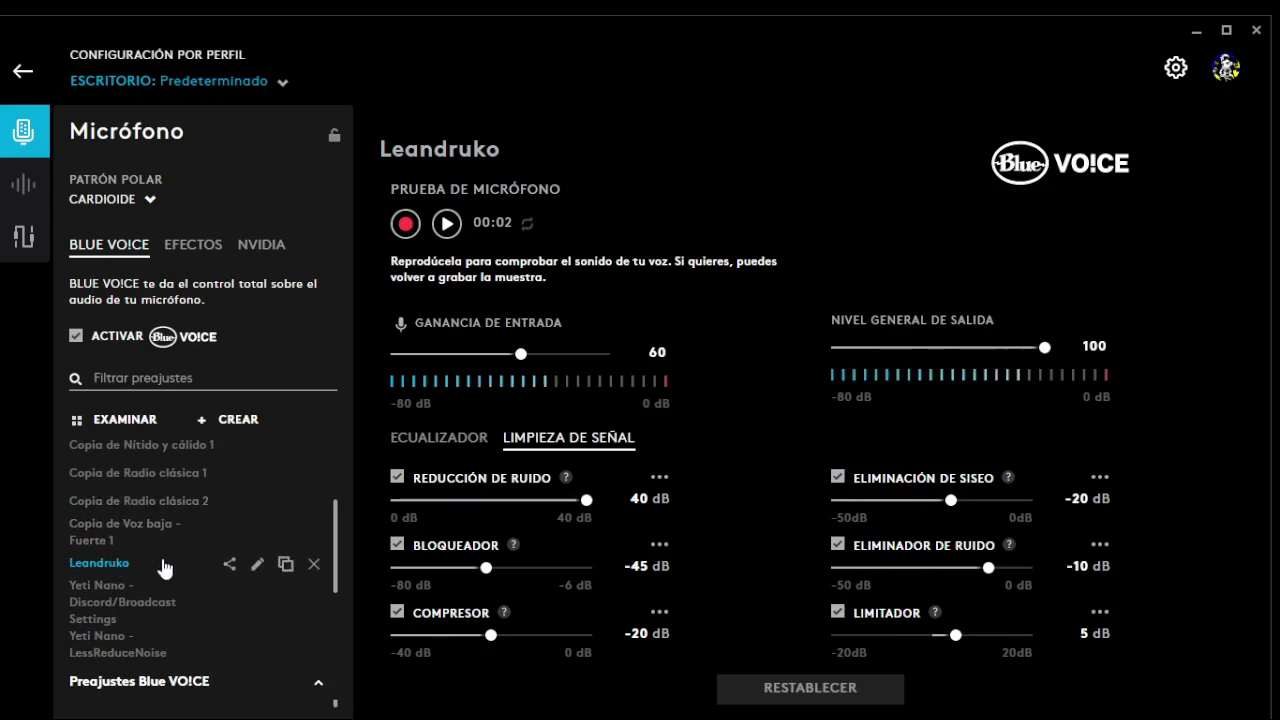
# Load Broadcaster 1 and Copia de Nítido y cálido 1 for comparison, ending with the custom preset Copia de Broadcaster 1 1
pyautogui.scroll(-2, 134, 574)
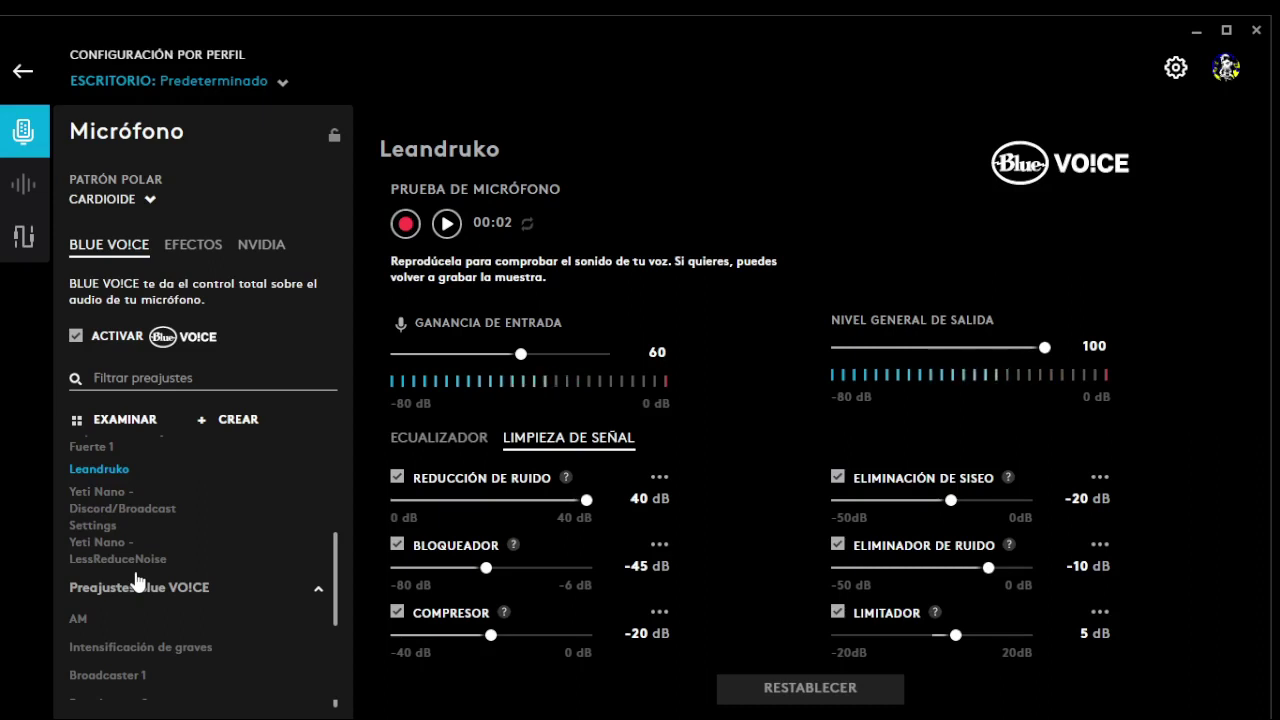
pyautogui.scroll(-5, 115, 560)
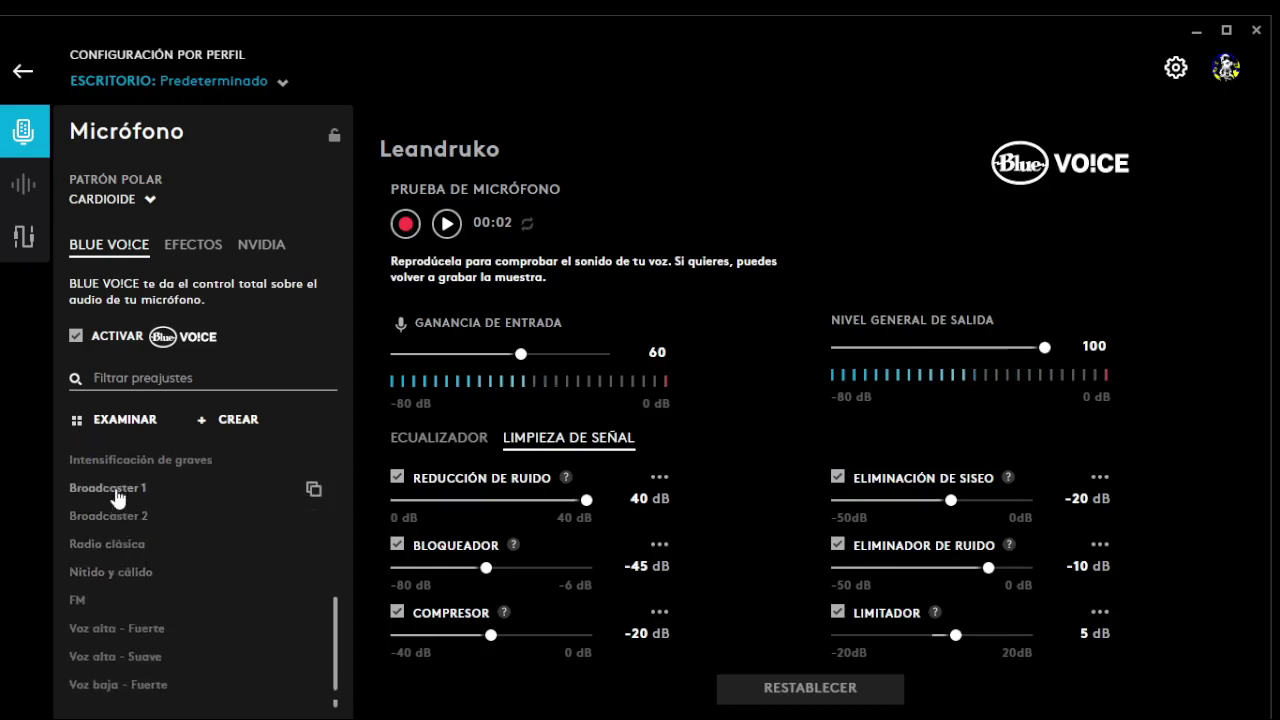
pyautogui.click(120, 490)
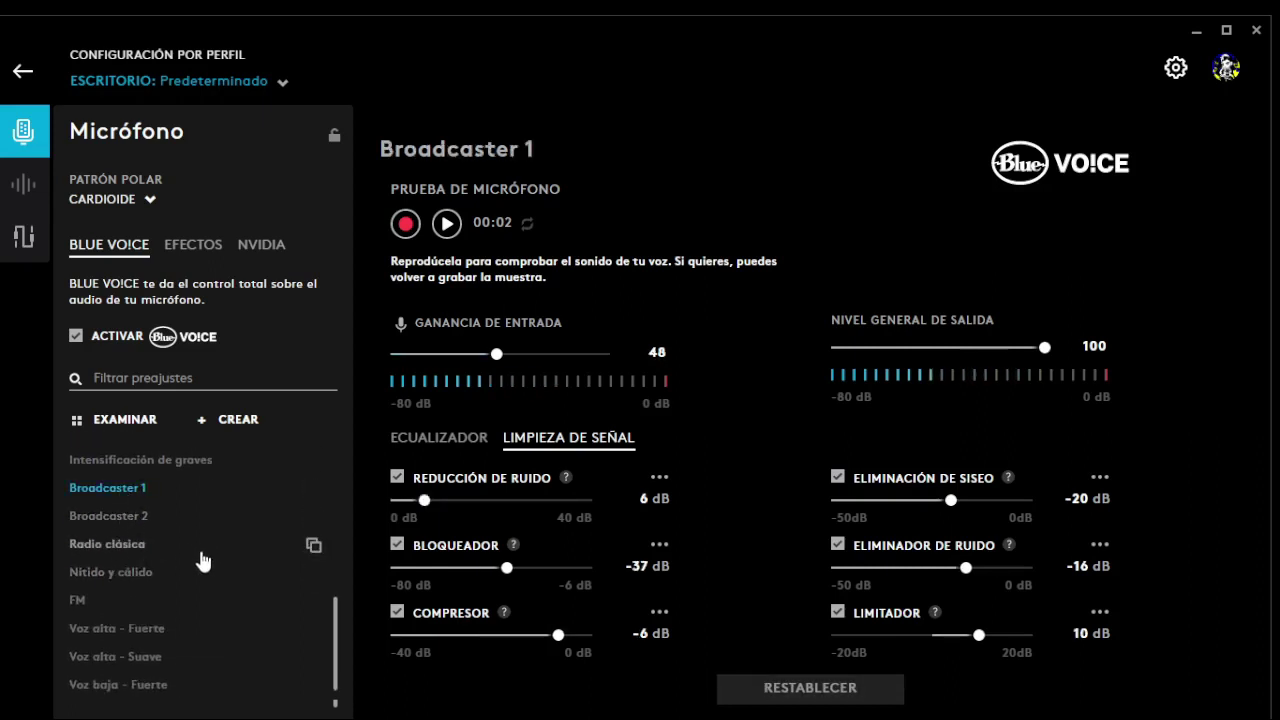
pyautogui.scroll(10, 145, 537)
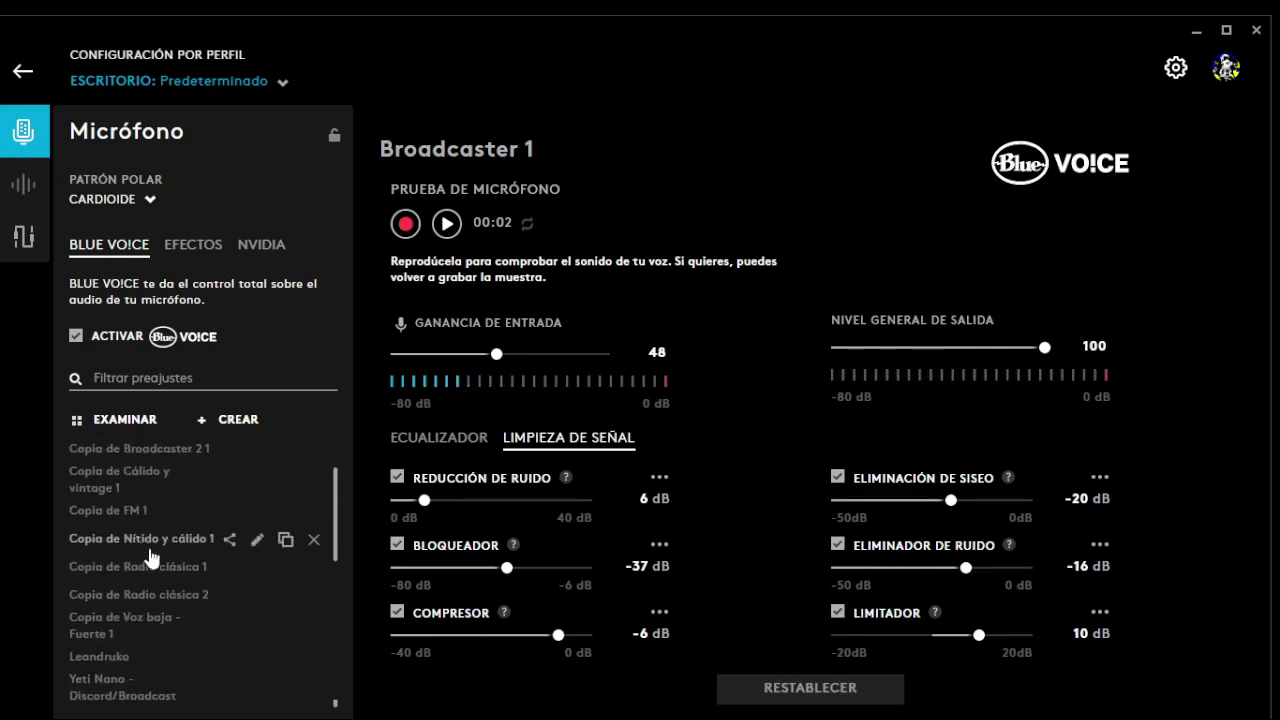
pyautogui.click(138, 538)
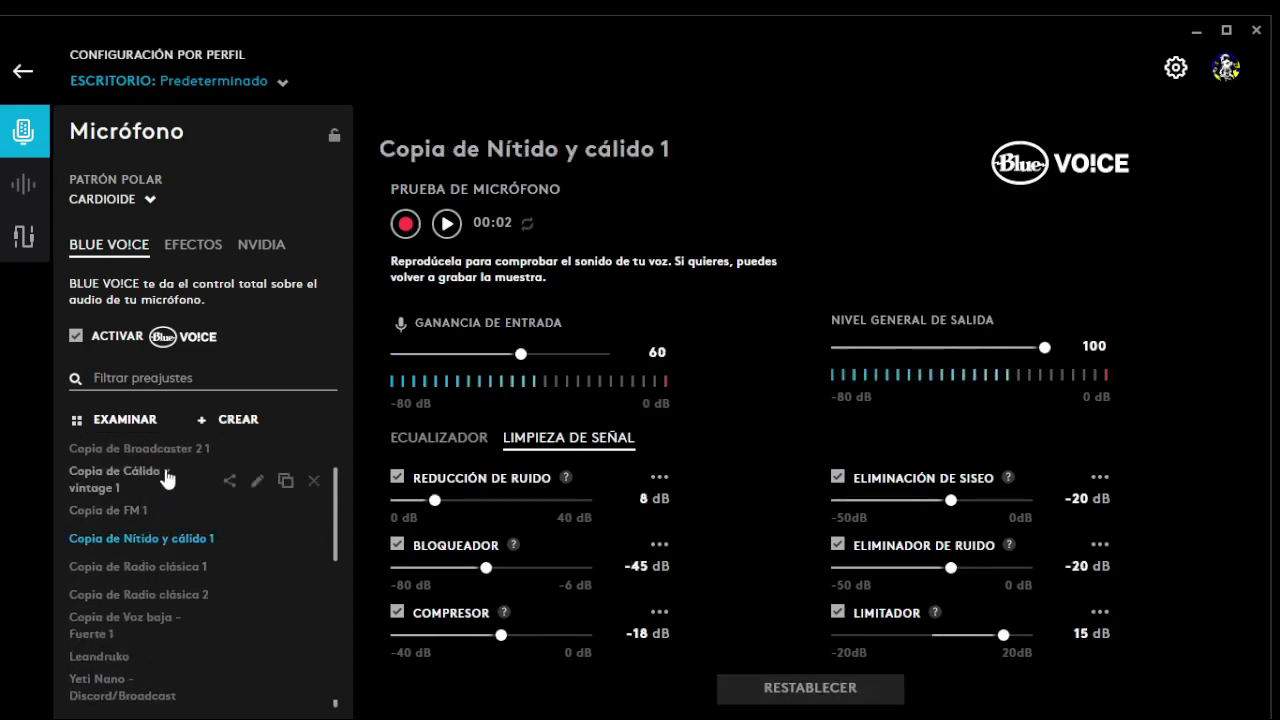
pyautogui.scroll(2, 165, 488)
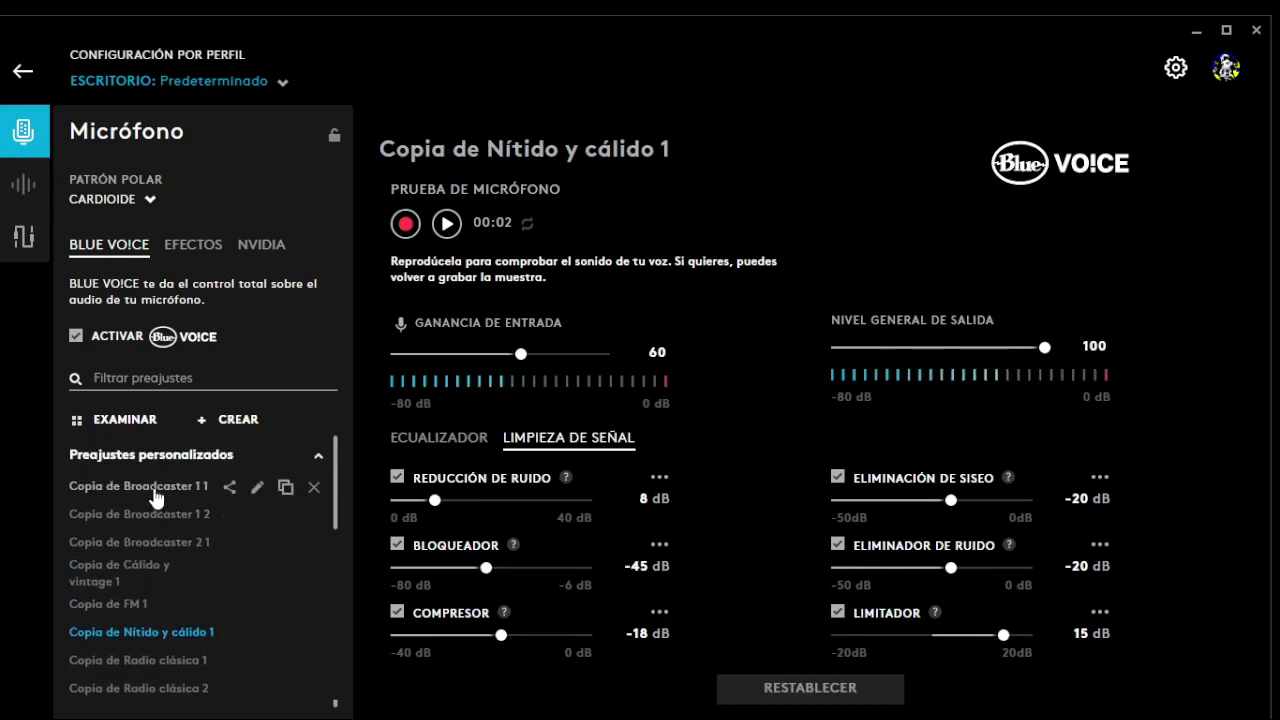
pyautogui.click(155, 490)
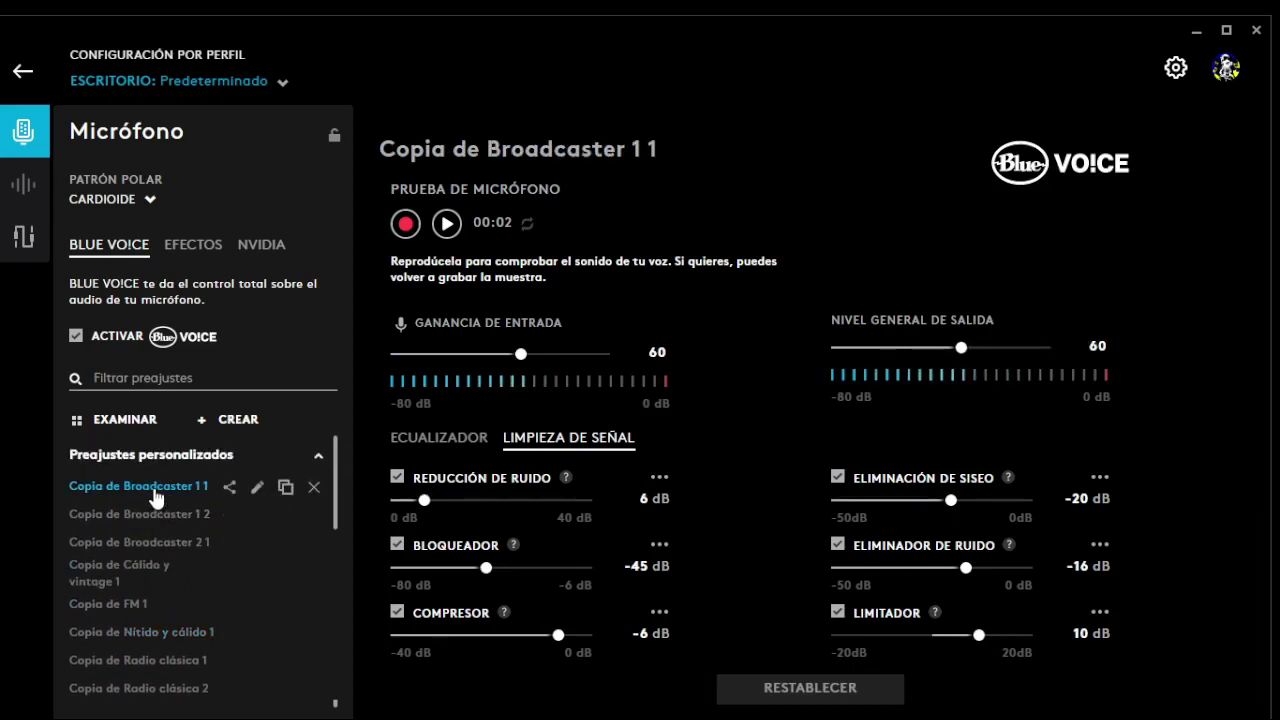